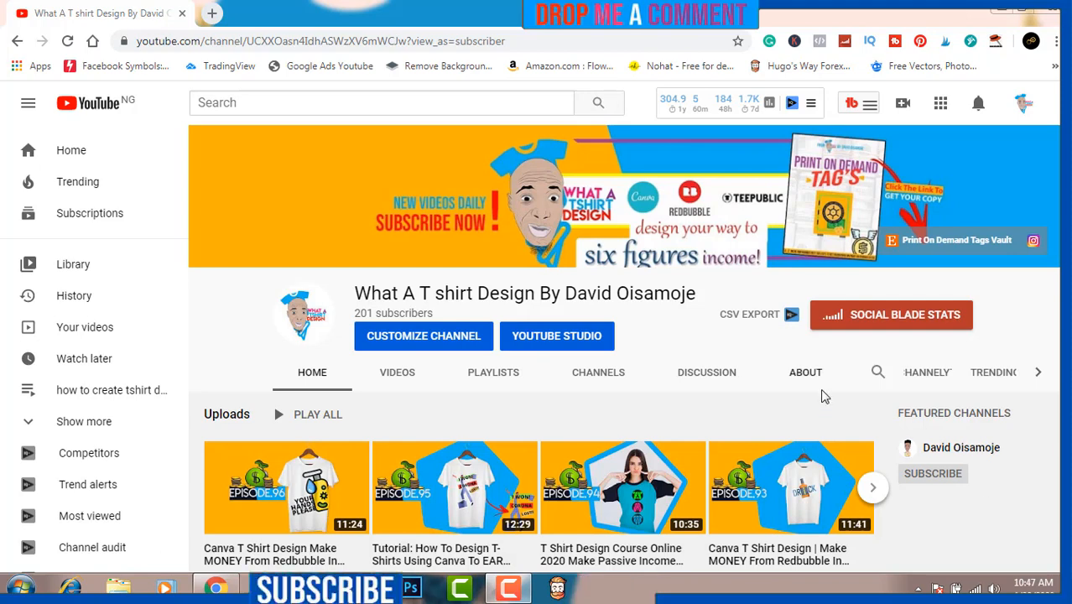
Open Canva in a new browser tab and create a custom-size design of 4500 × 5400 px.
click(212, 13)
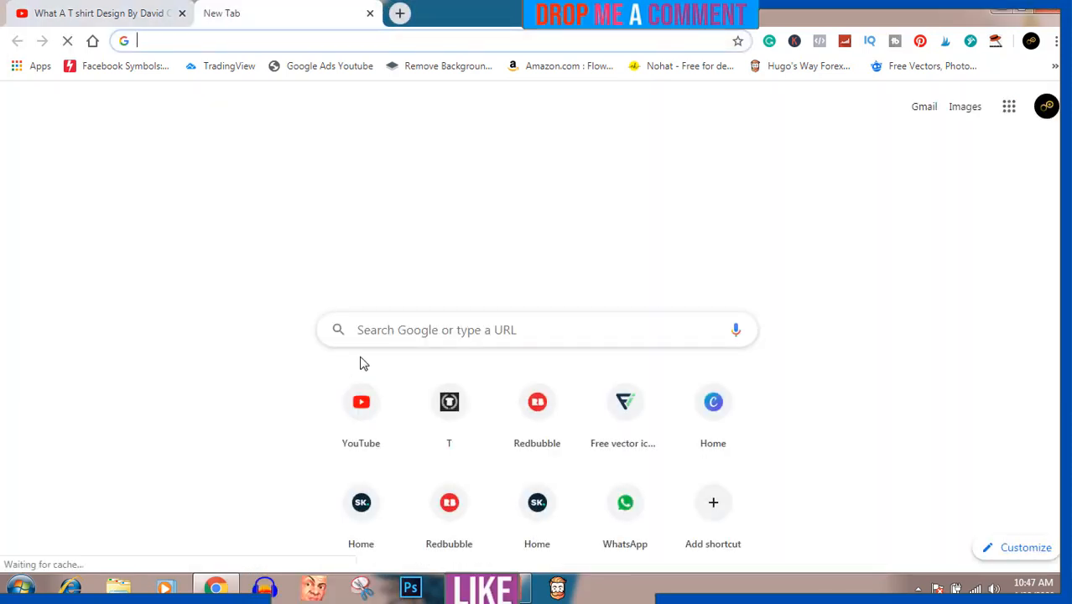
click(712, 415)
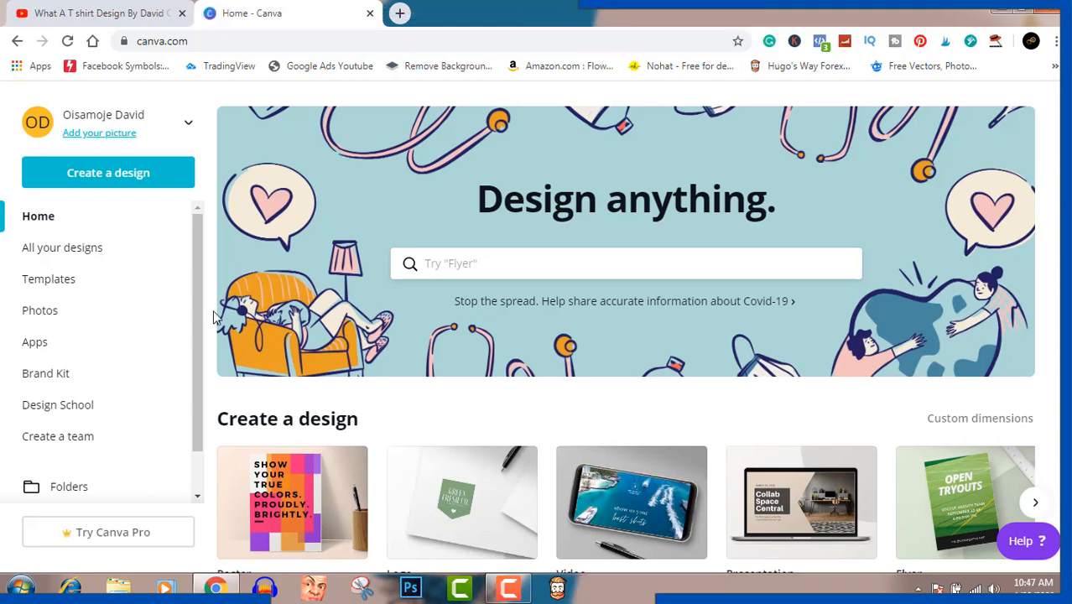
click(122, 179)
click(122, 263)
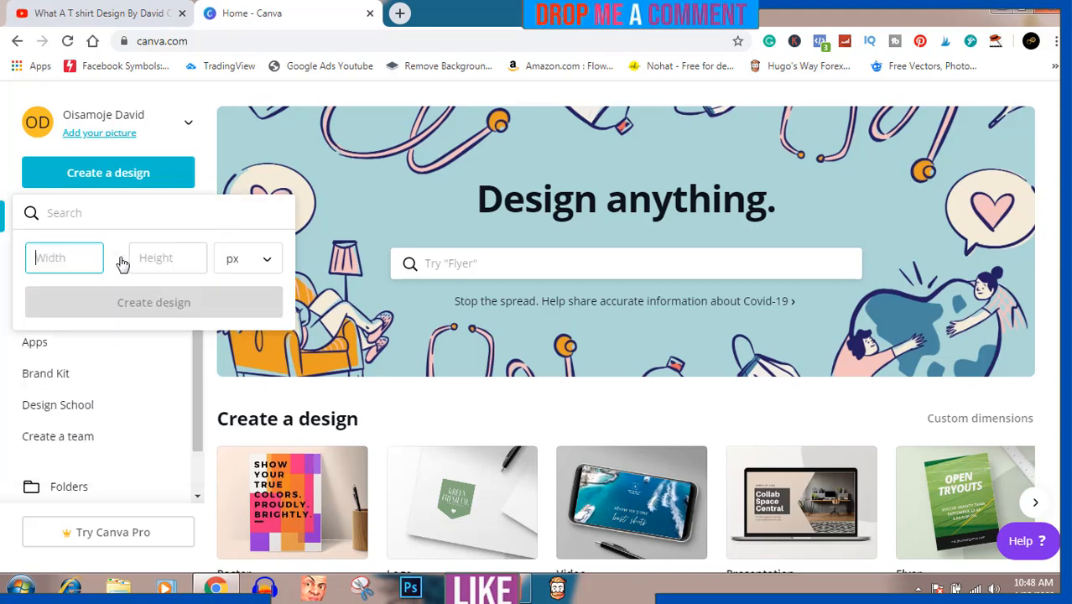
text(4500)
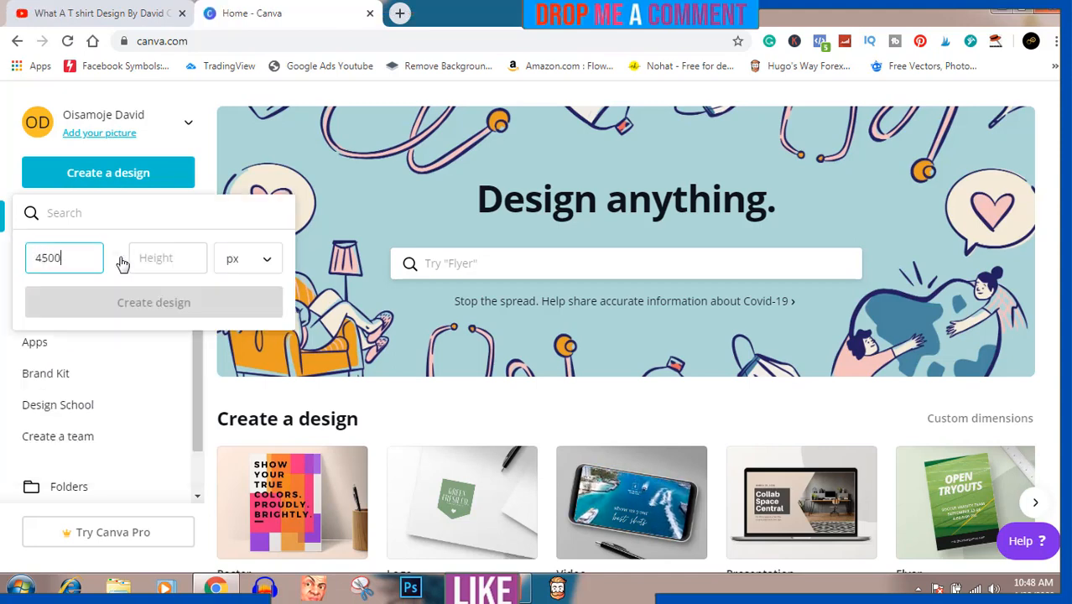
click(158, 256)
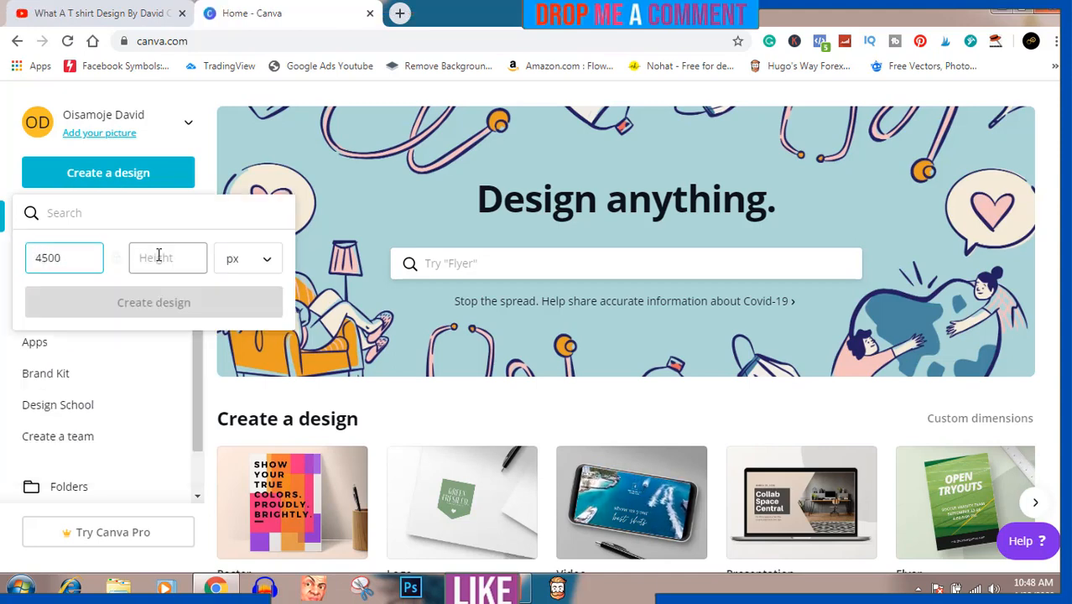
text(5400)
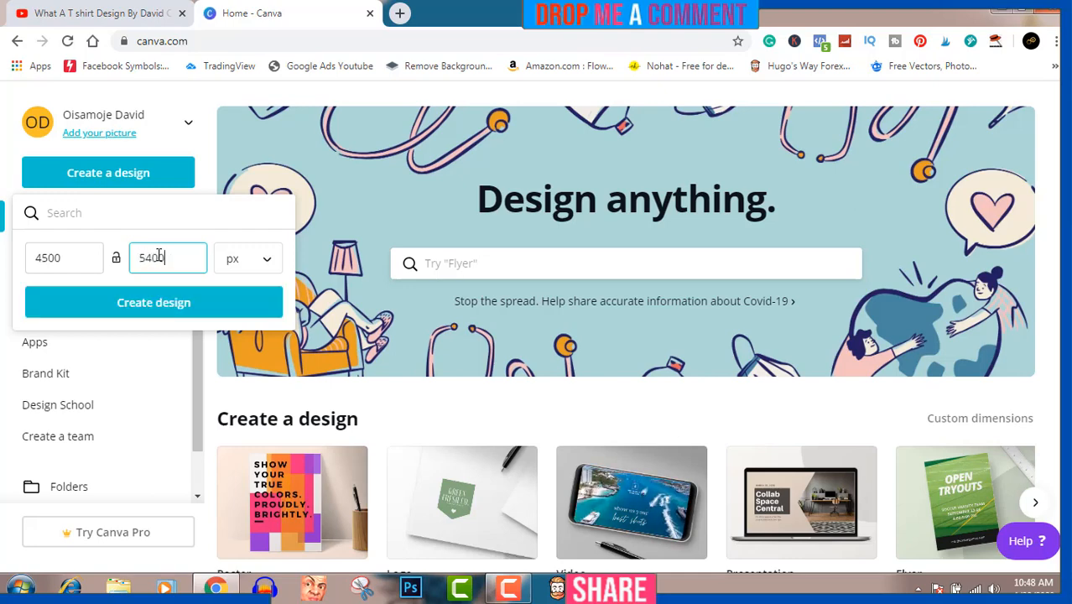
click(176, 306)
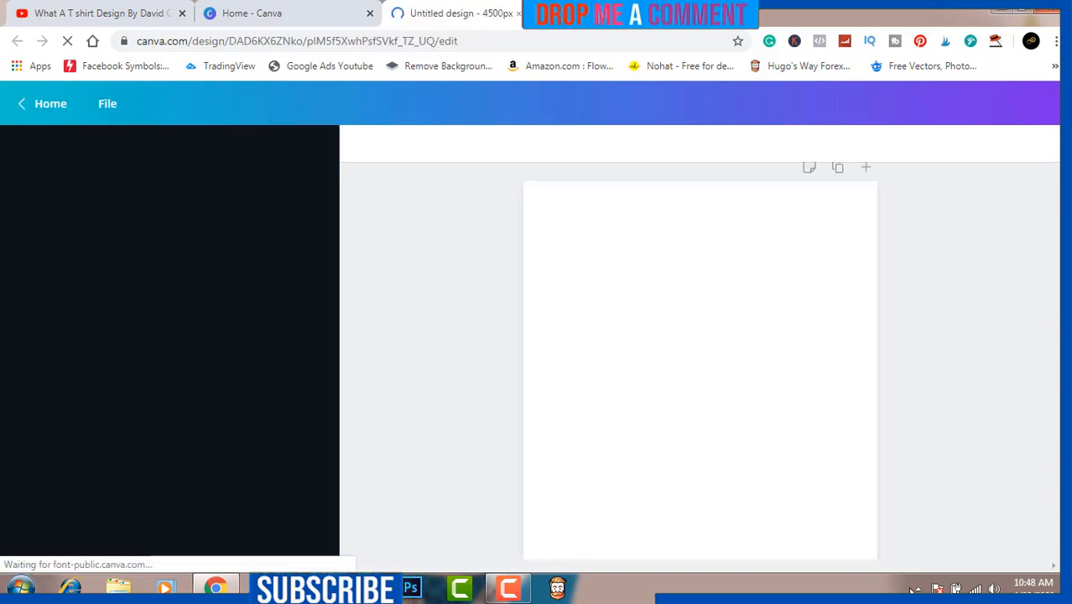
Switch the computer's power plan to High performance.
click(957, 588)
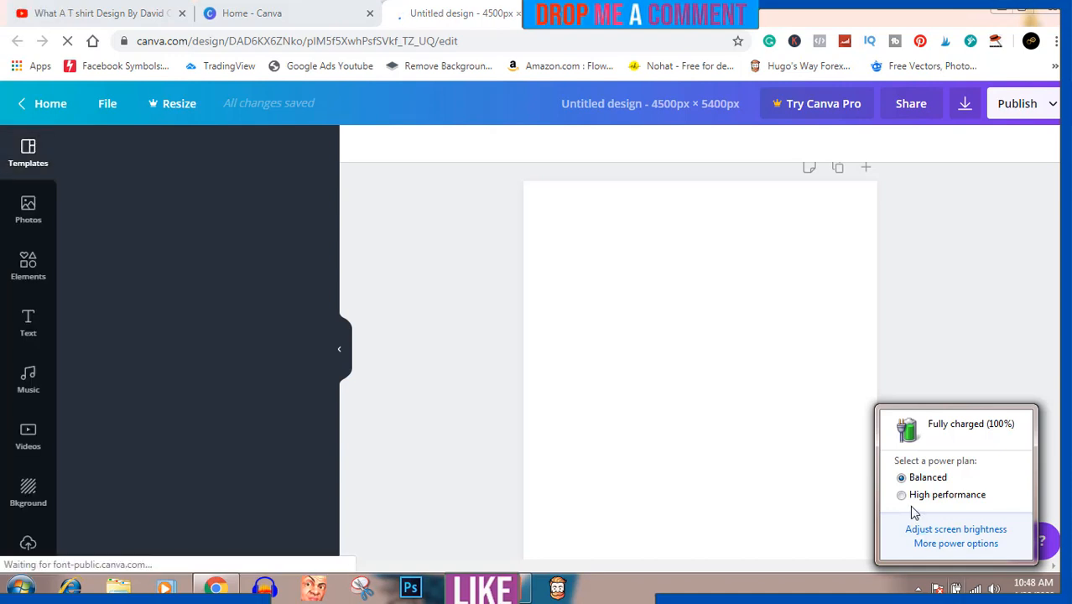
click(903, 495)
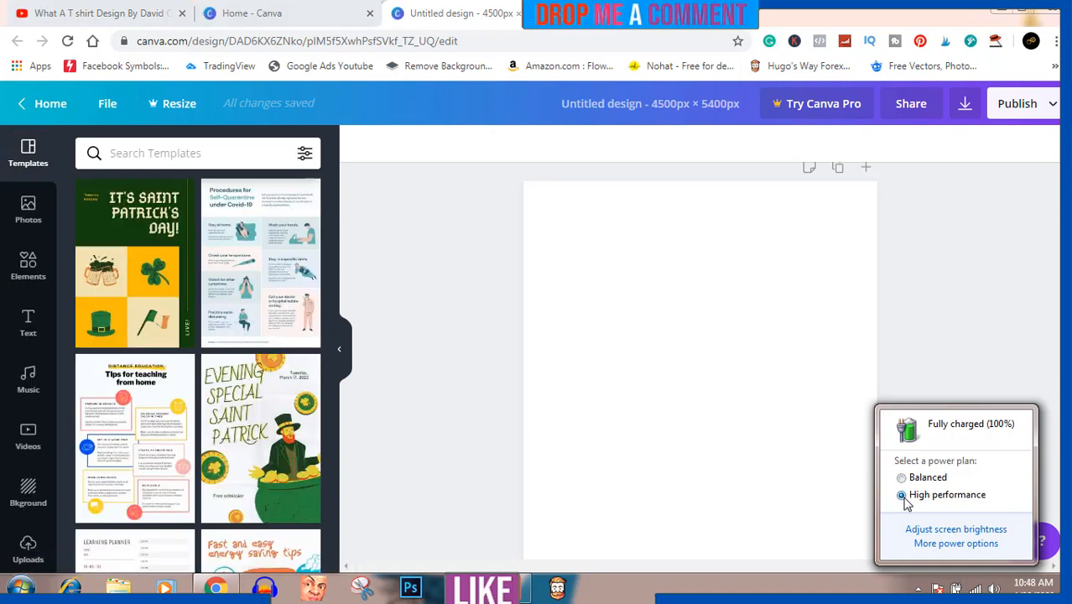
click(873, 591)
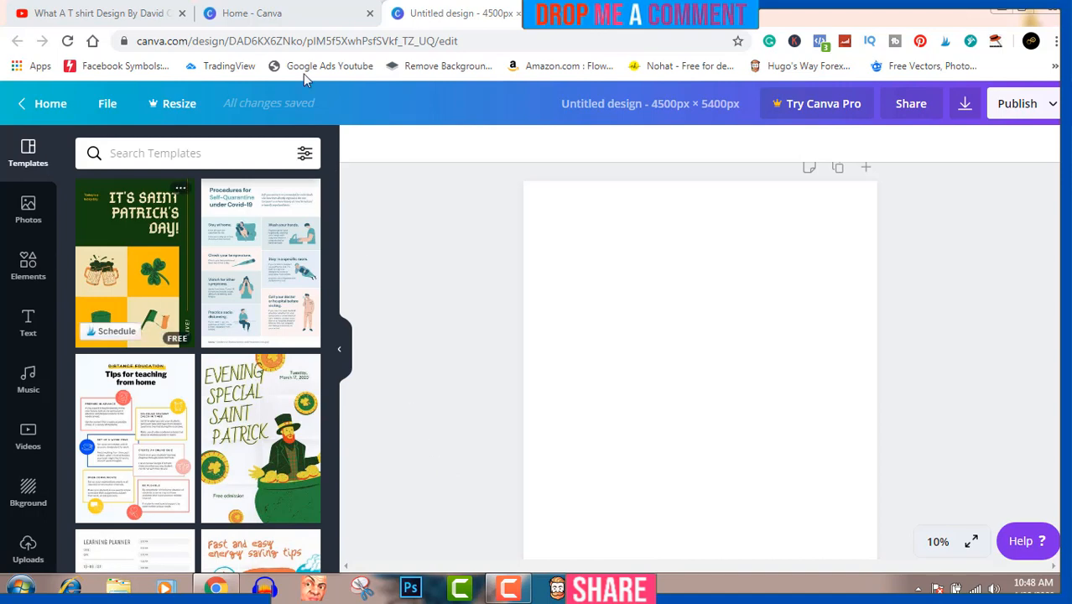
Upload the image "corona 1" from the Pictures library to the design's uploads.
mouse_move(235, 202)
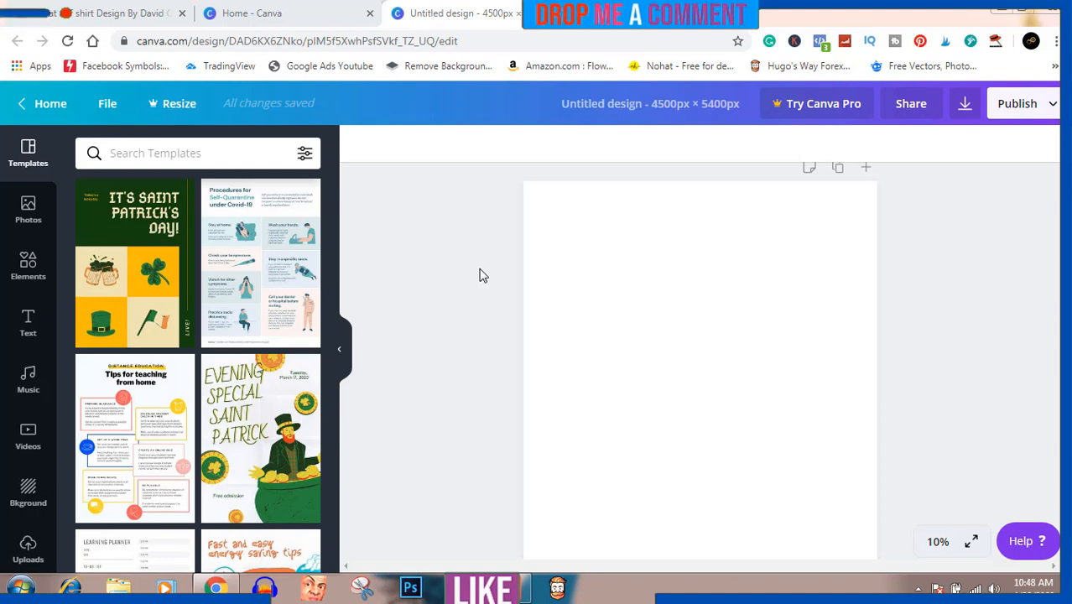
click(31, 550)
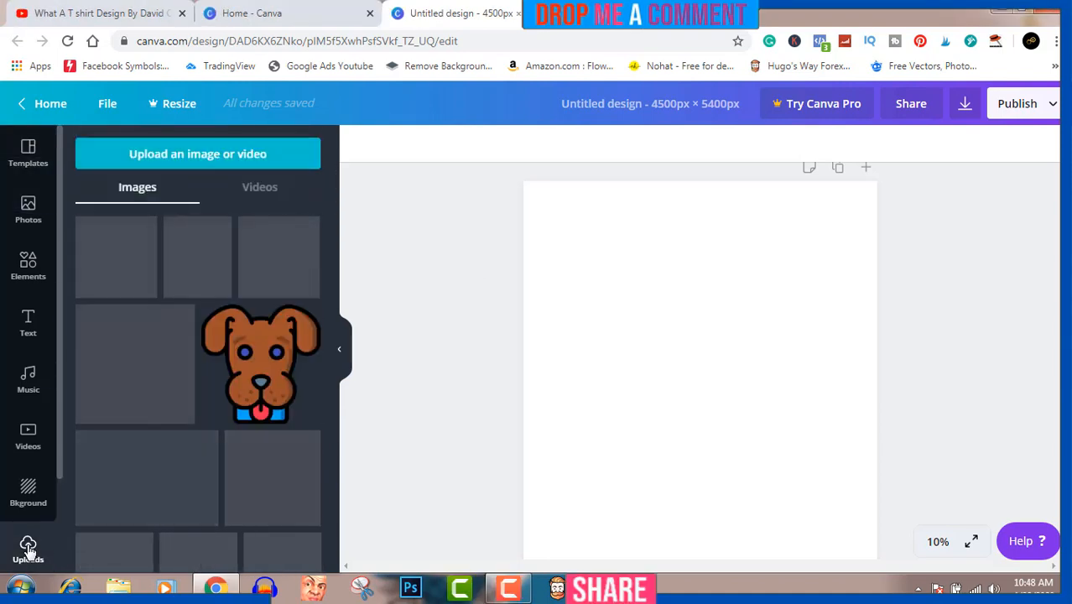
click(212, 159)
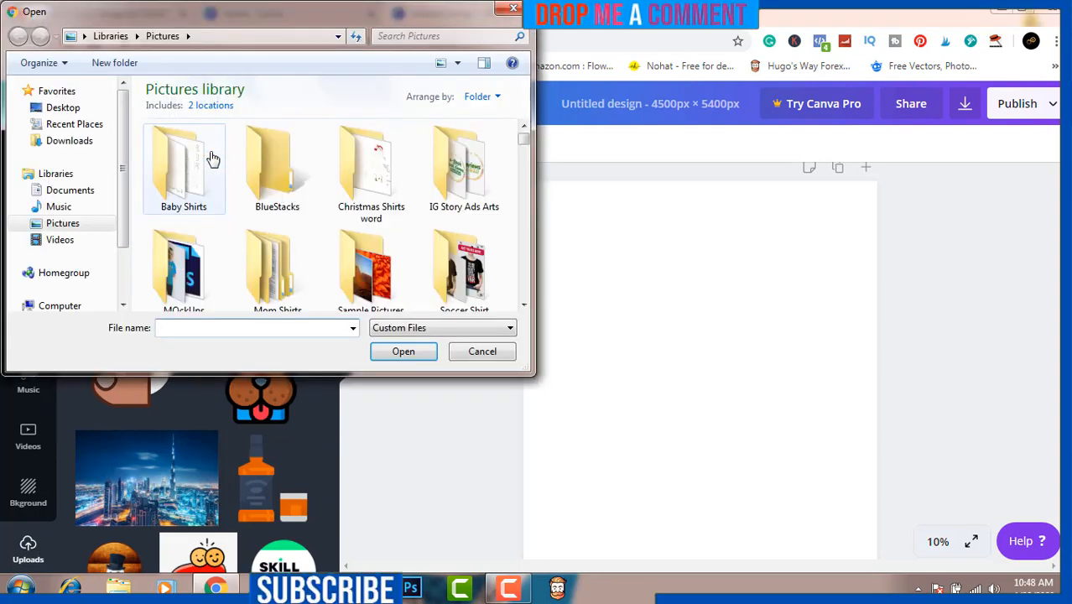
click(261, 257)
text(co)
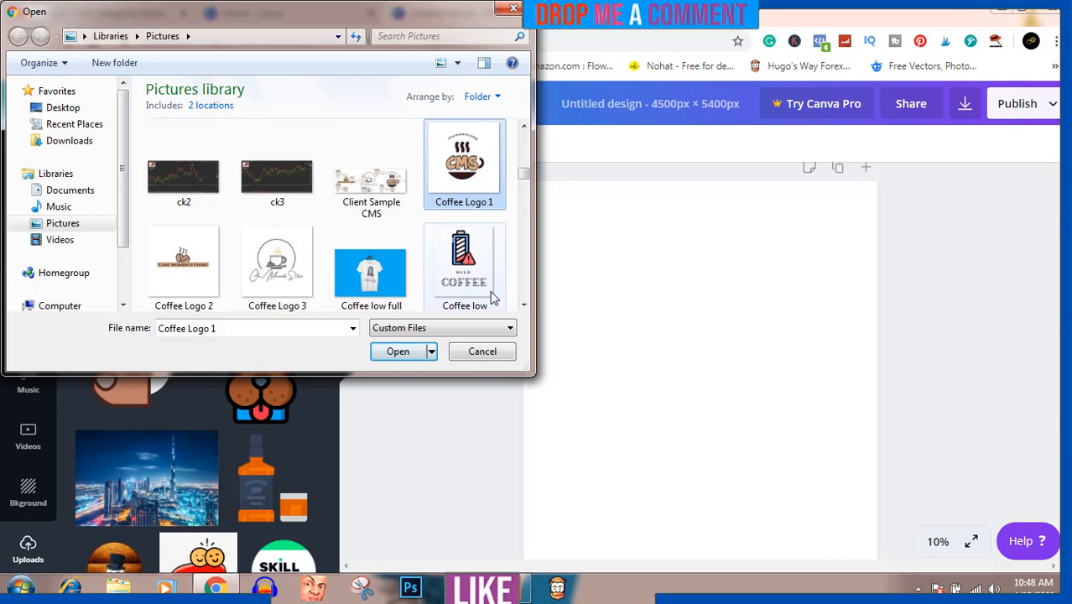
click(524, 306)
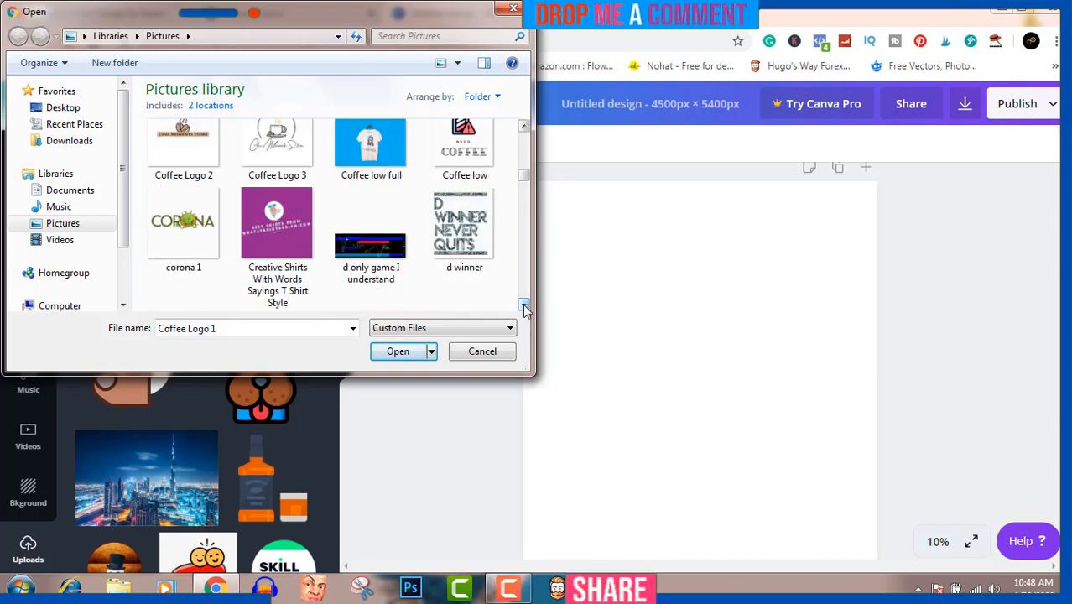
scroll(369, 235, down, 1)
click(190, 158)
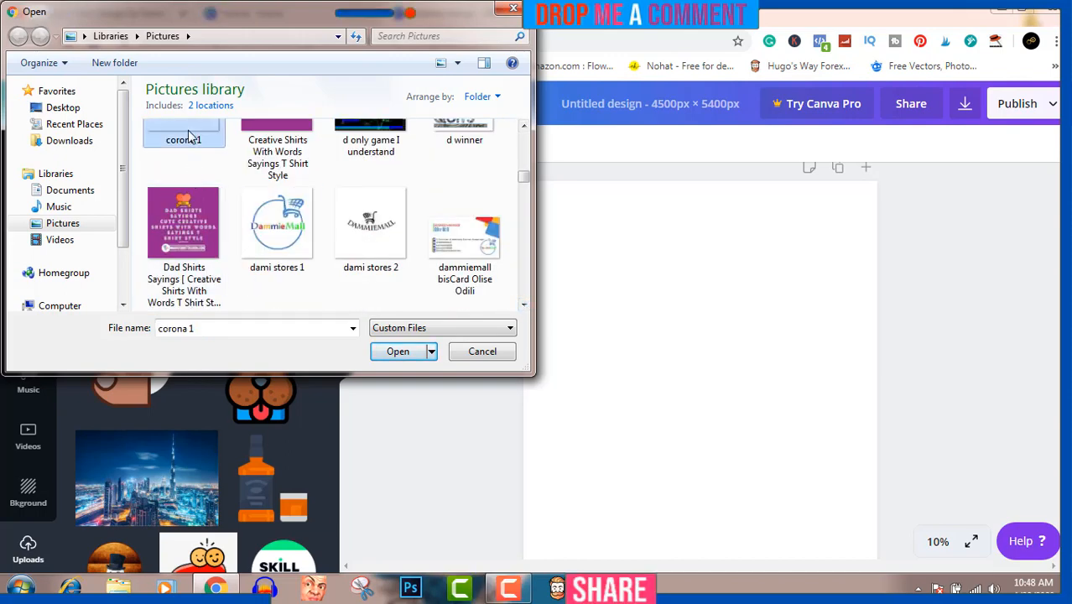
click(400, 351)
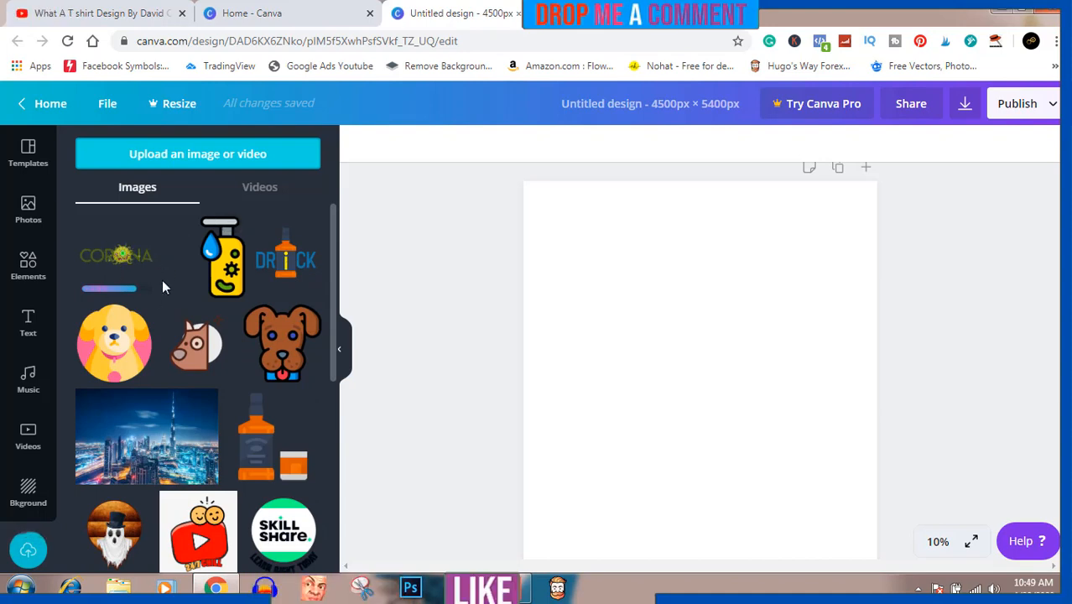
Add the uploaded CORONA graphic to the page, enlarge it and centre it horizontally.
click(122, 262)
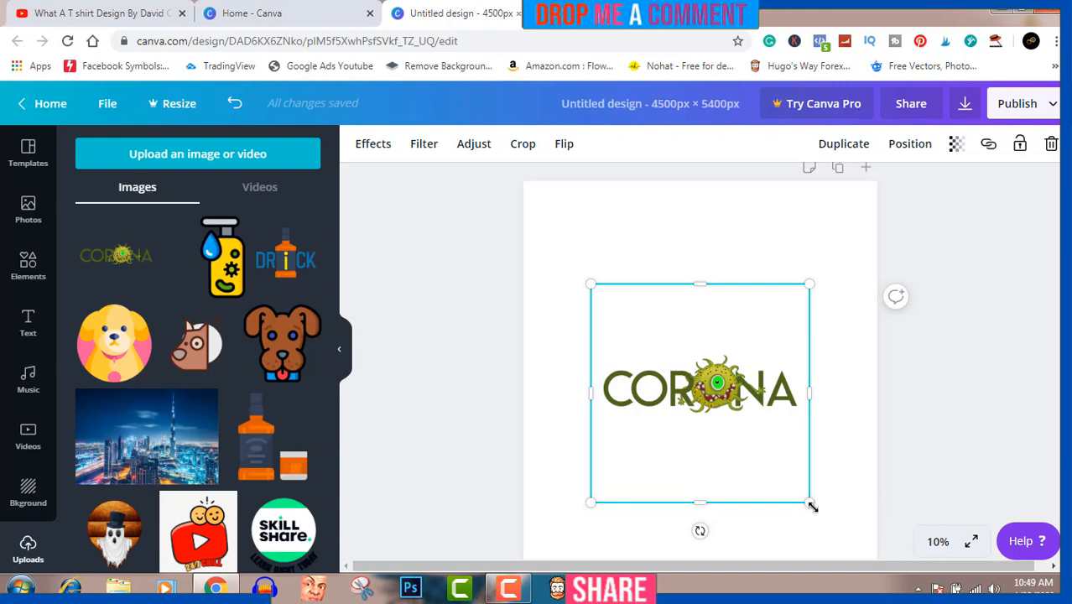
drag(813, 506, 856, 550)
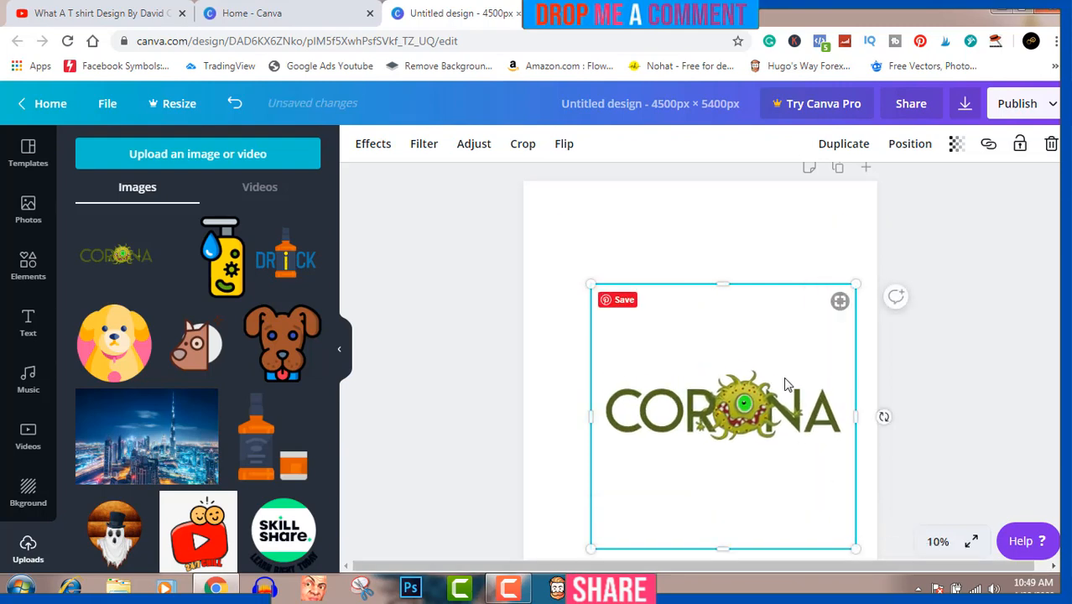
drag(786, 384, 769, 377)
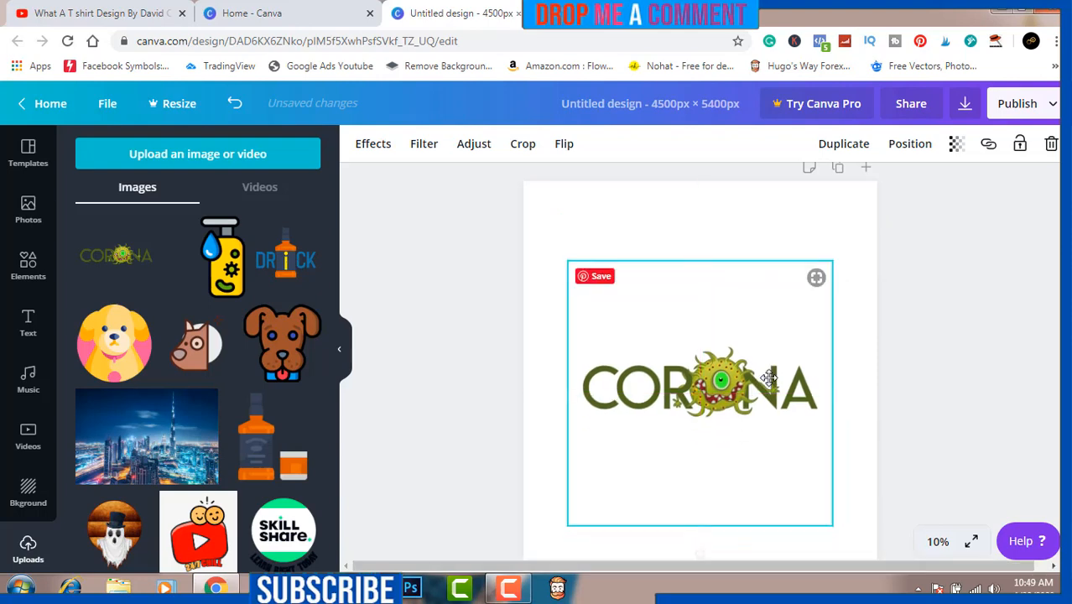
click(923, 400)
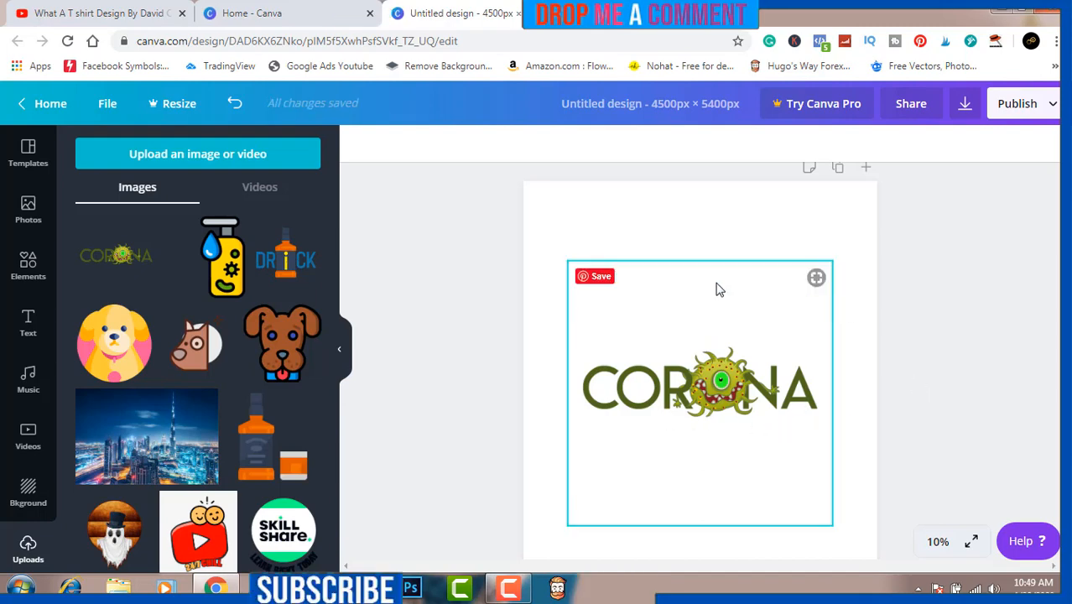
Add the "Wild SALE UP TO 50% OFF!" font combination to the page.
click(25, 326)
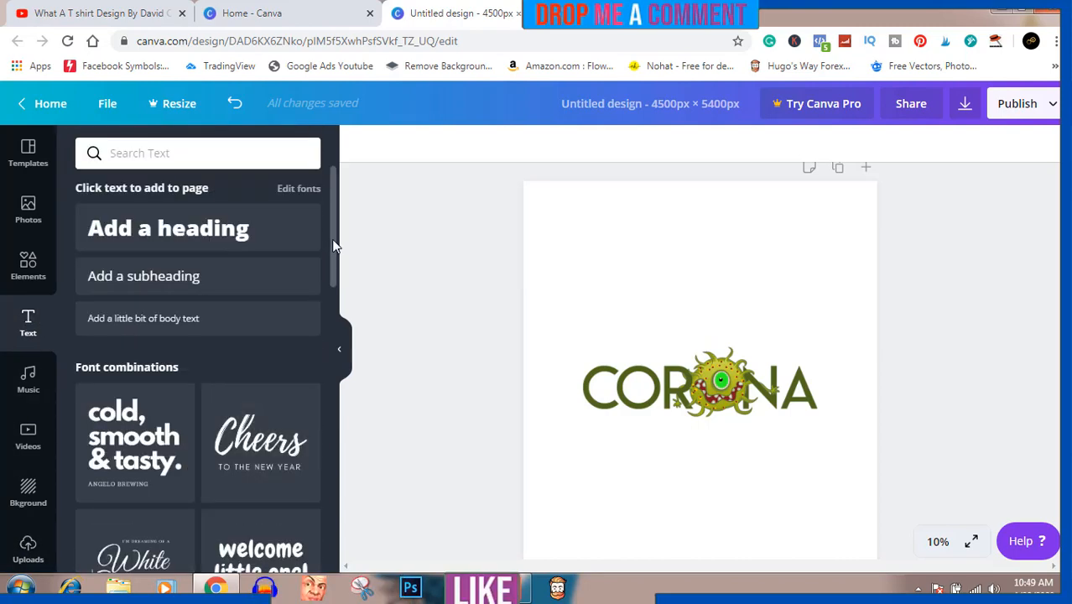
drag(333, 245, 328, 270)
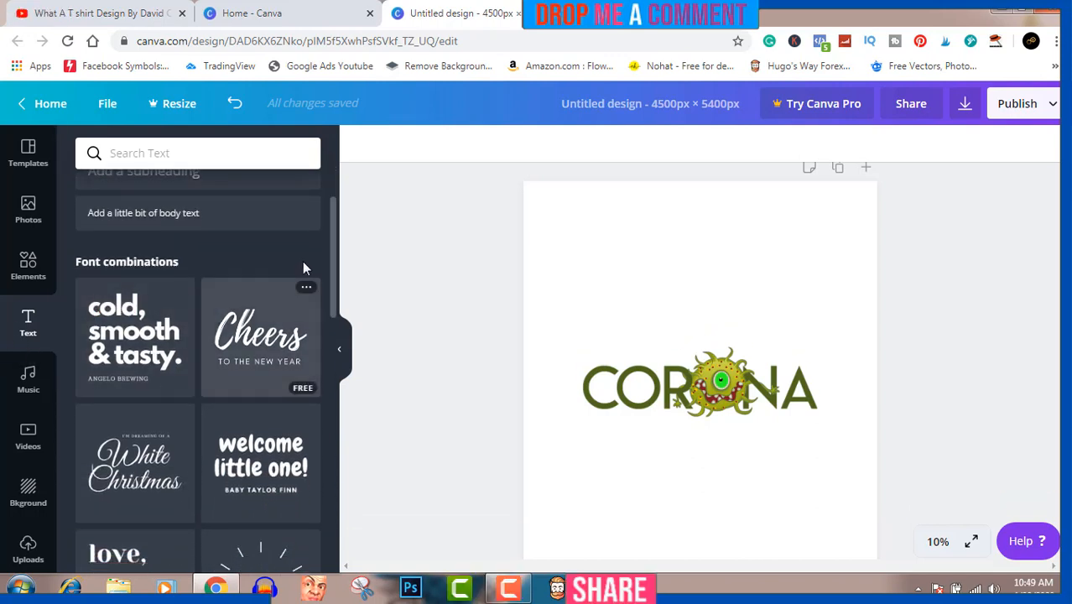
drag(334, 261, 328, 447)
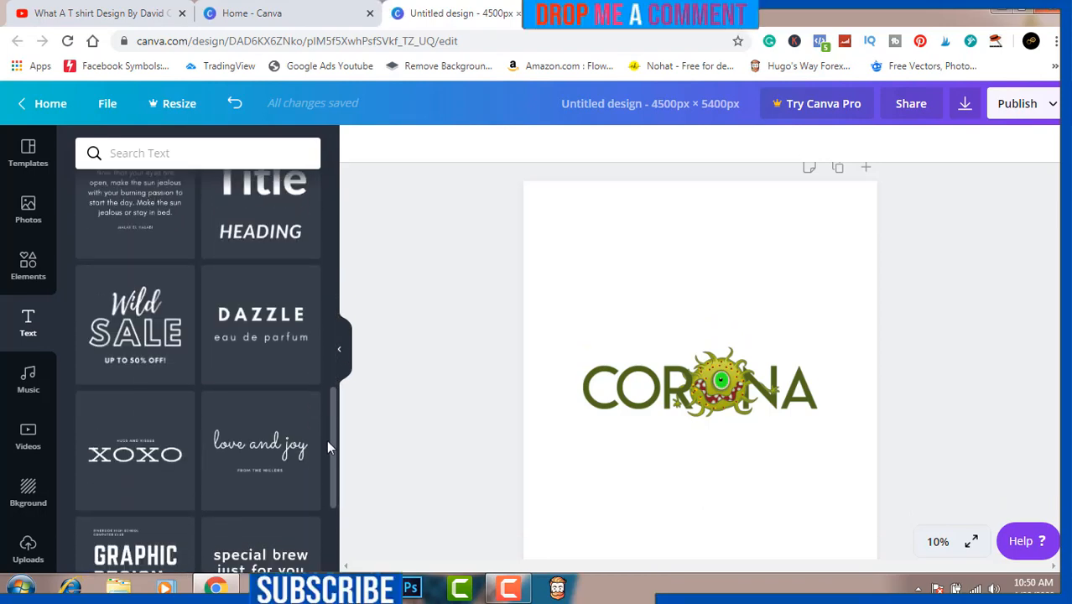
click(147, 342)
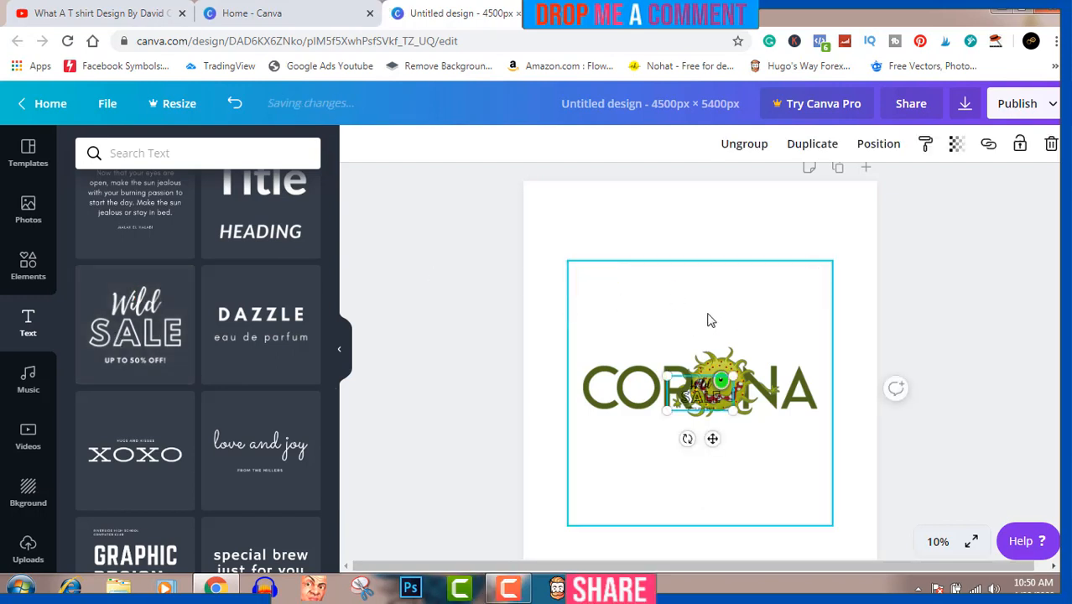
Enlarge the Wild SALE text group to about 2651 × 1391 px and place it just above the CORONA lettering.
drag(716, 391, 711, 282)
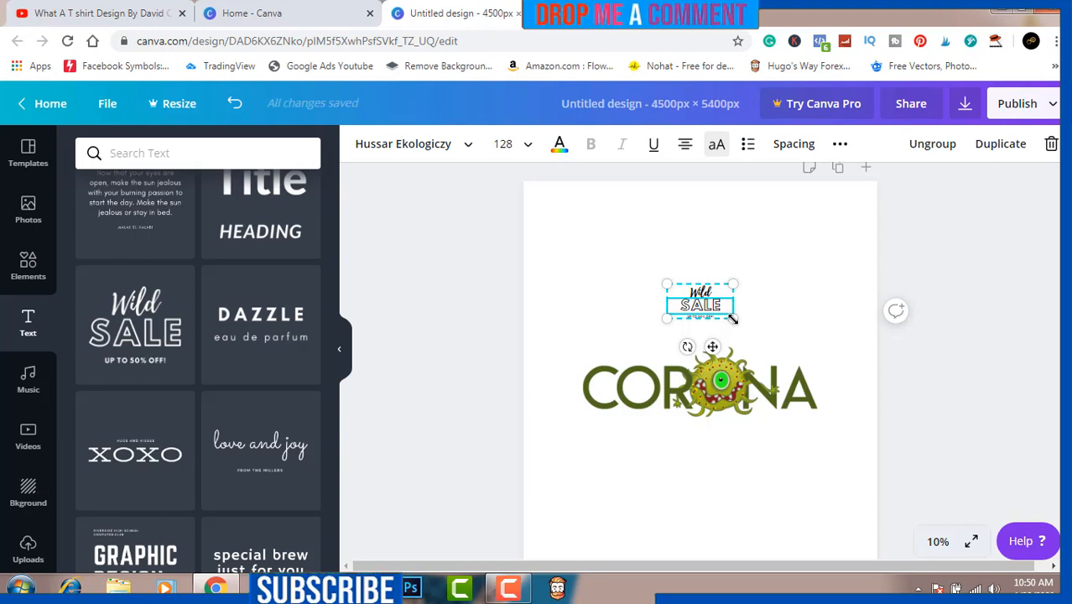
drag(733, 318, 839, 375)
drag(865, 389, 874, 387)
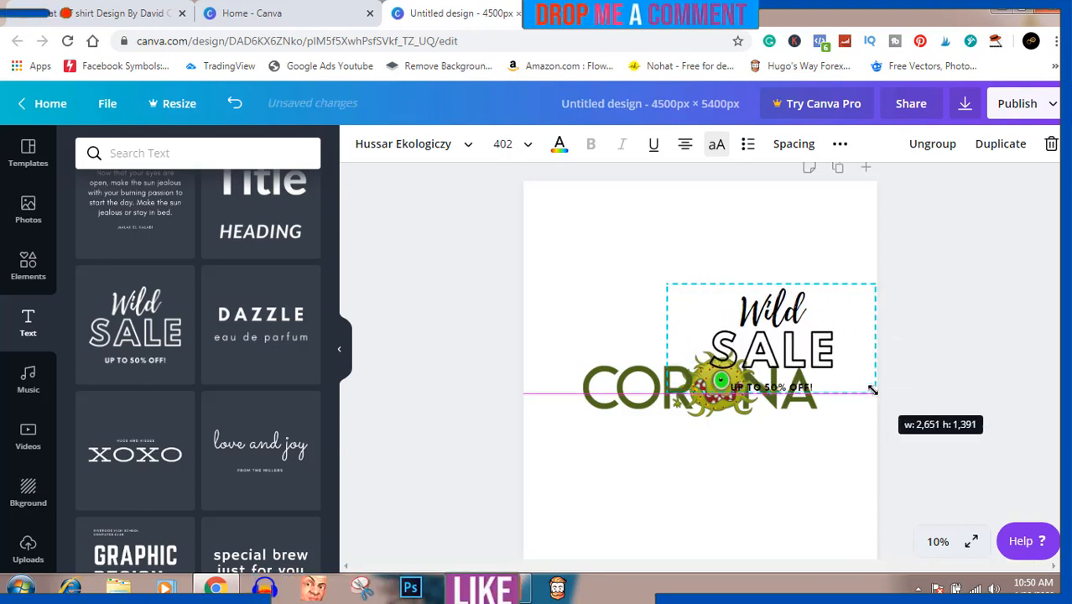
drag(815, 351, 761, 316)
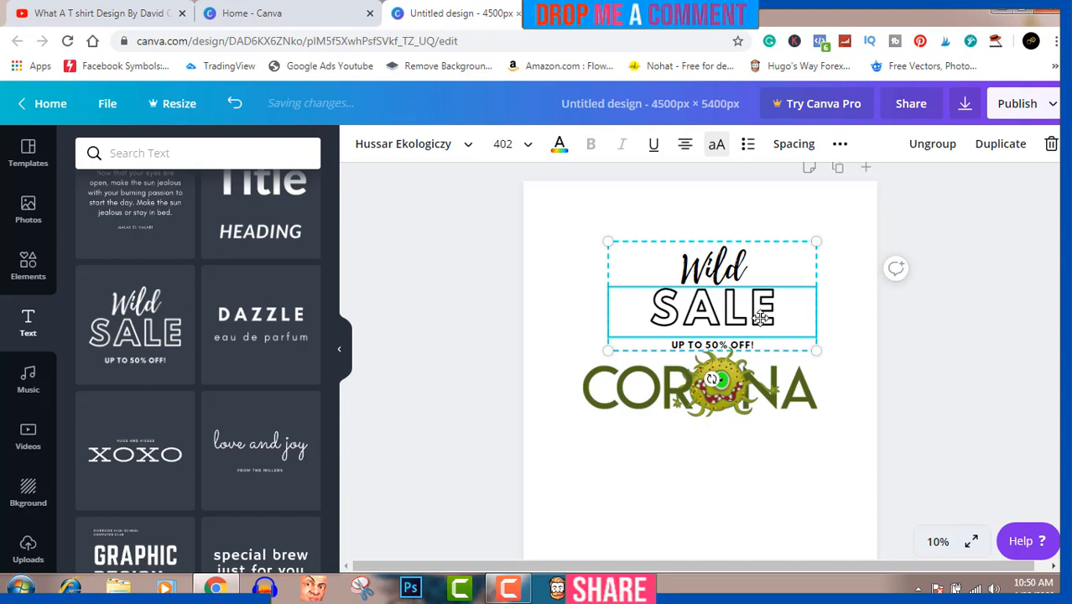
Ungroup the Wild SALE text and delete its "Wild" and "UP TO 50% OFF!" lines.
click(933, 146)
click(951, 314)
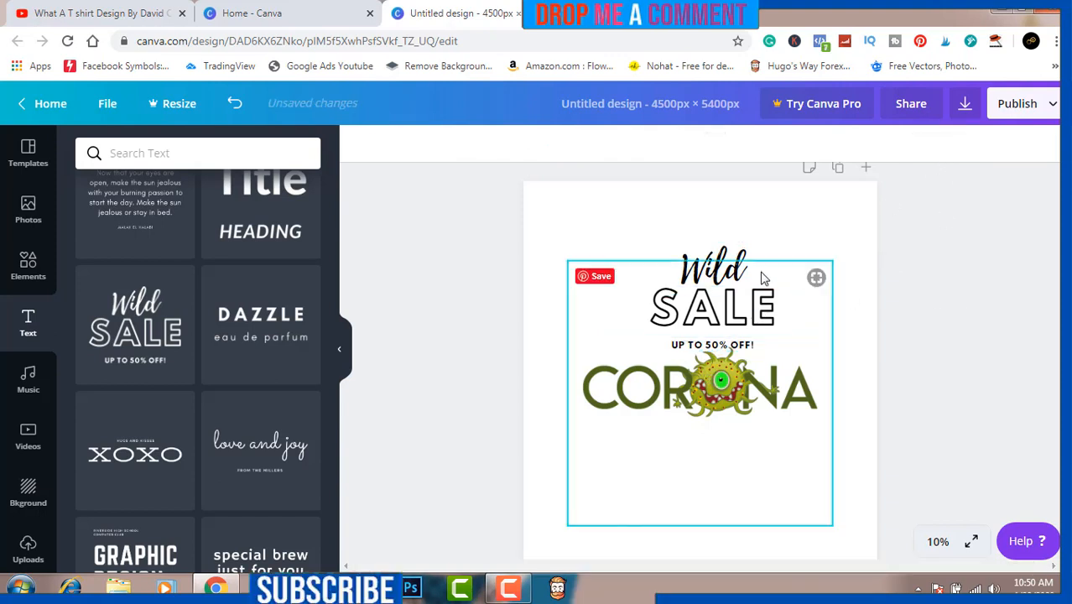
click(749, 282)
key(Delete)
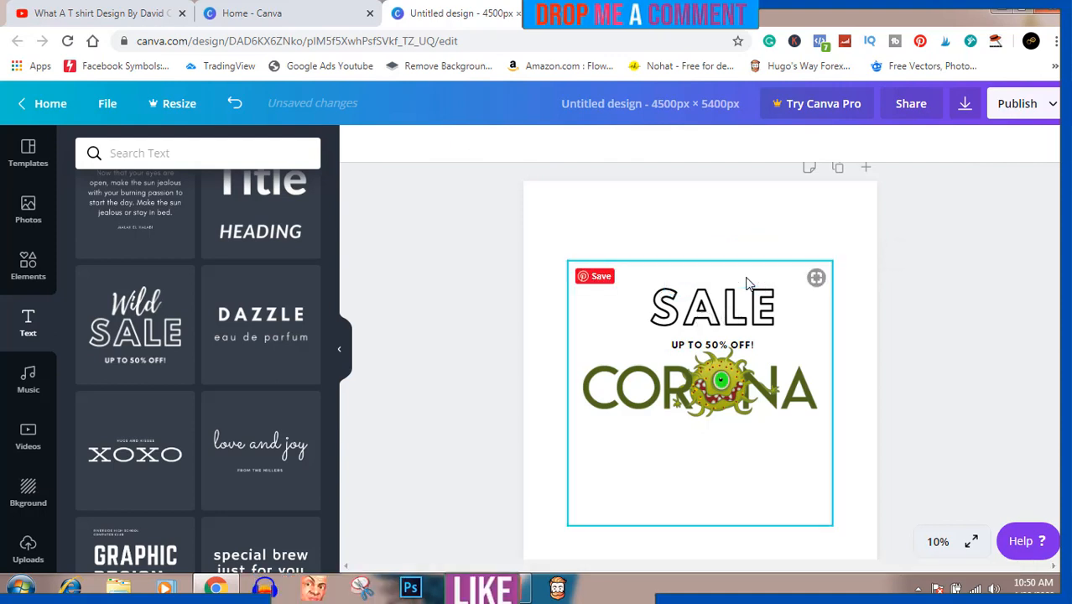
click(751, 345)
key(Delete)
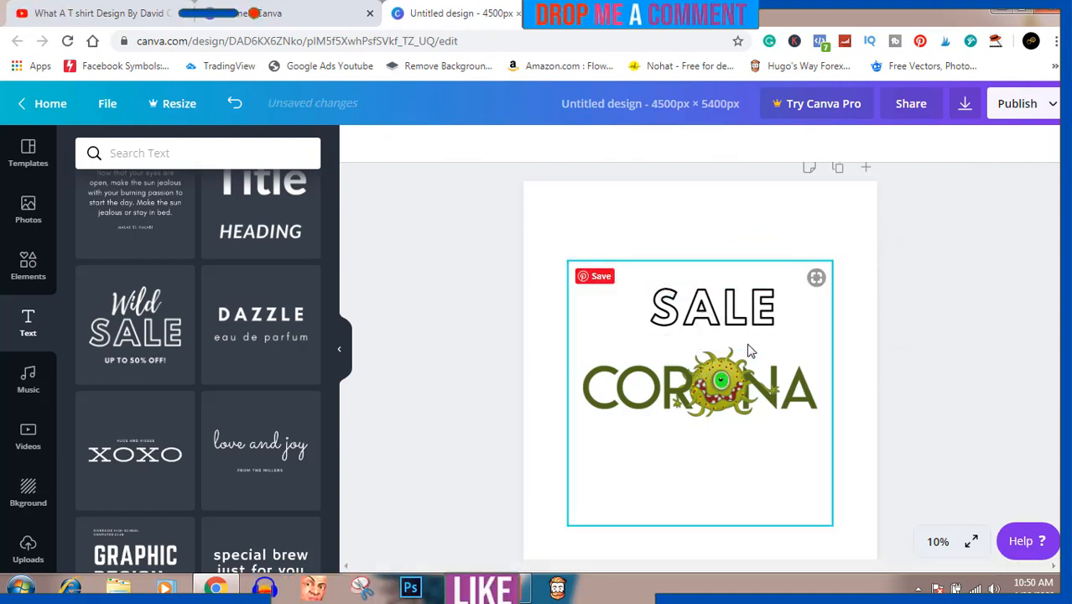
Replace the outlined SALE text with "I DEFEATED".
click(741, 311)
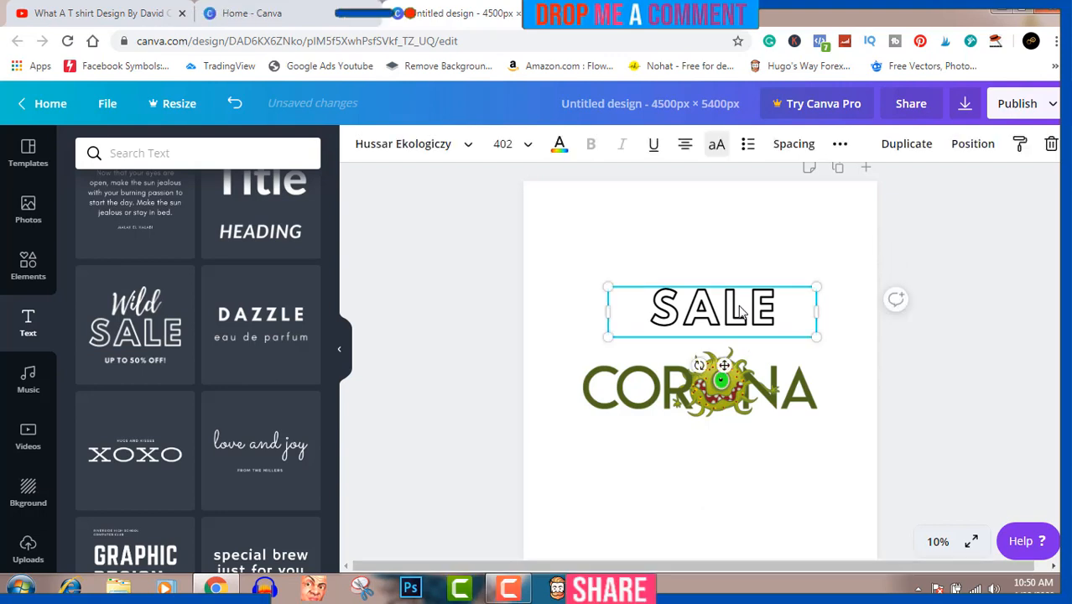
double_click(741, 308)
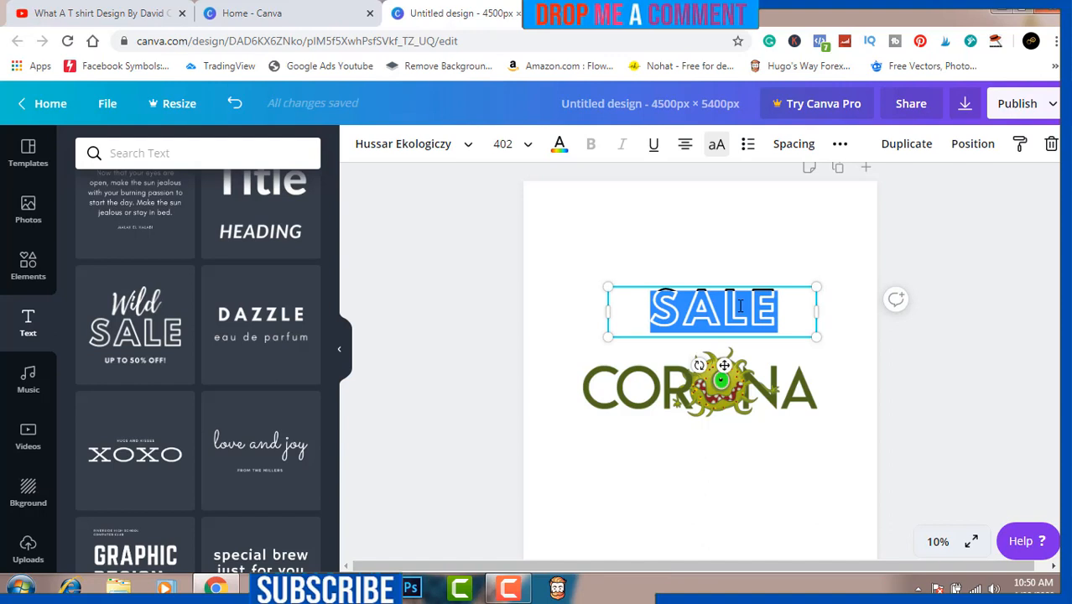
key(BackSpace)
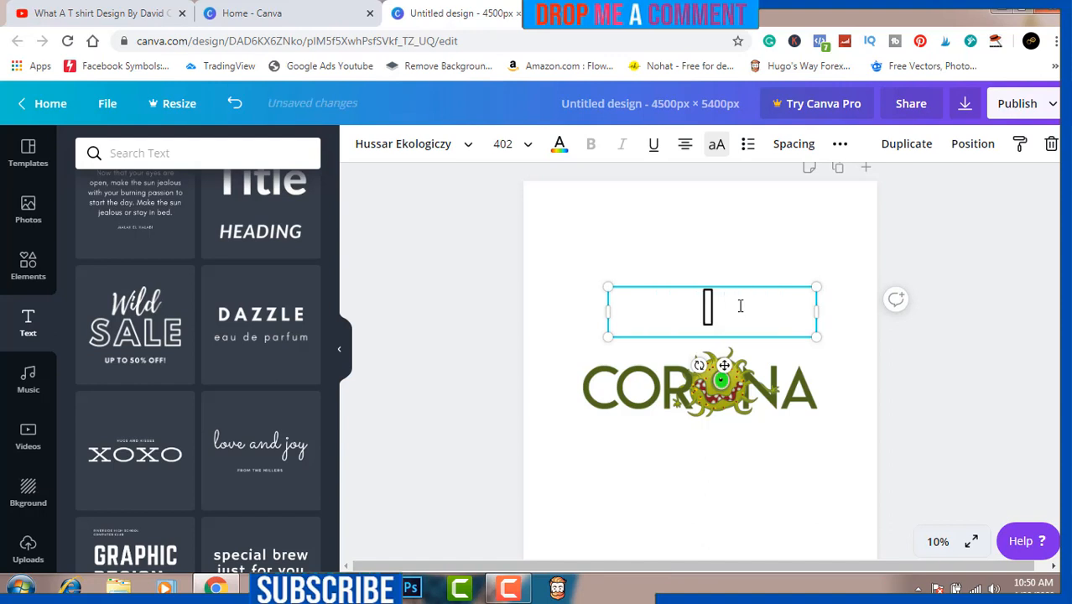
text(D)
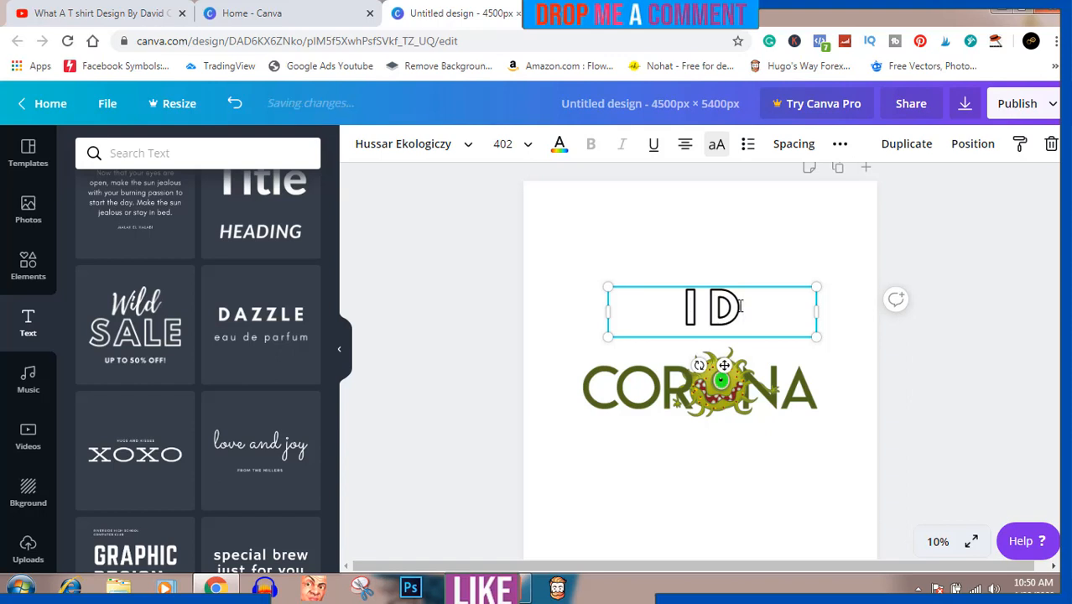
text(EF)
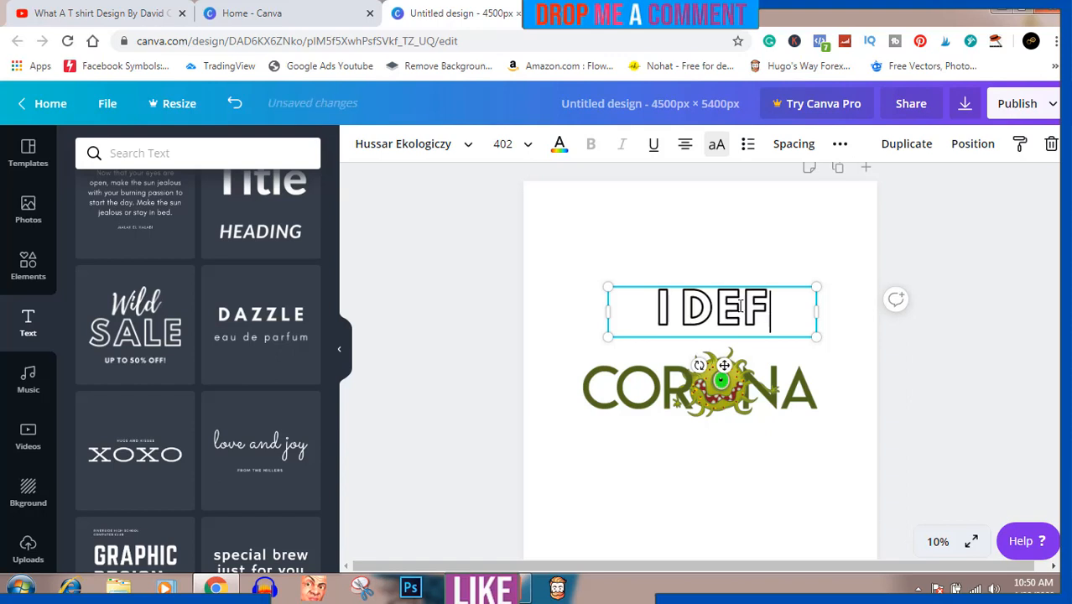
text(E)
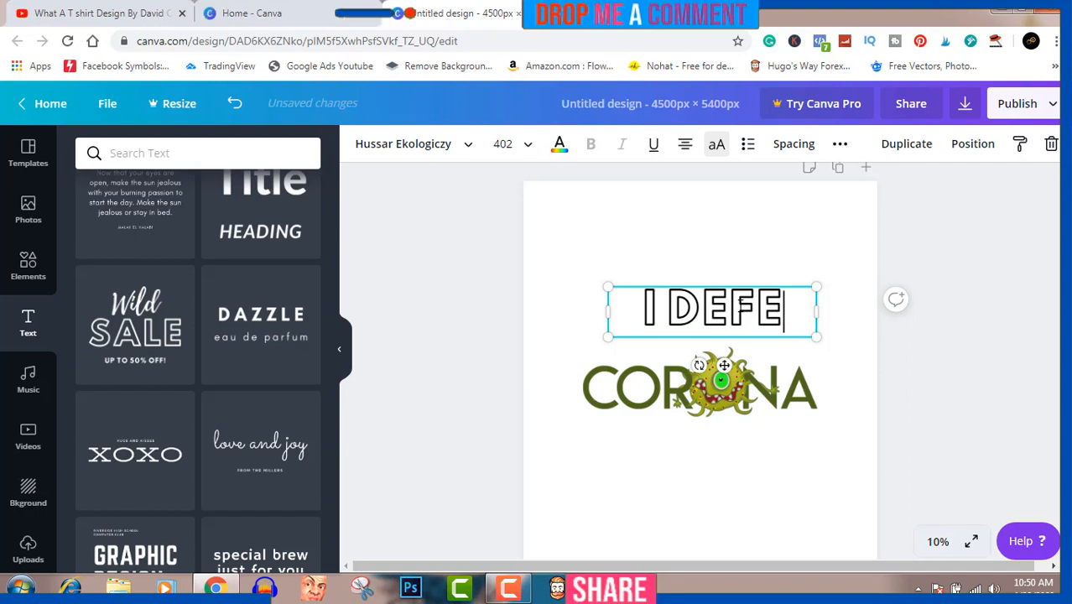
text(ATED)
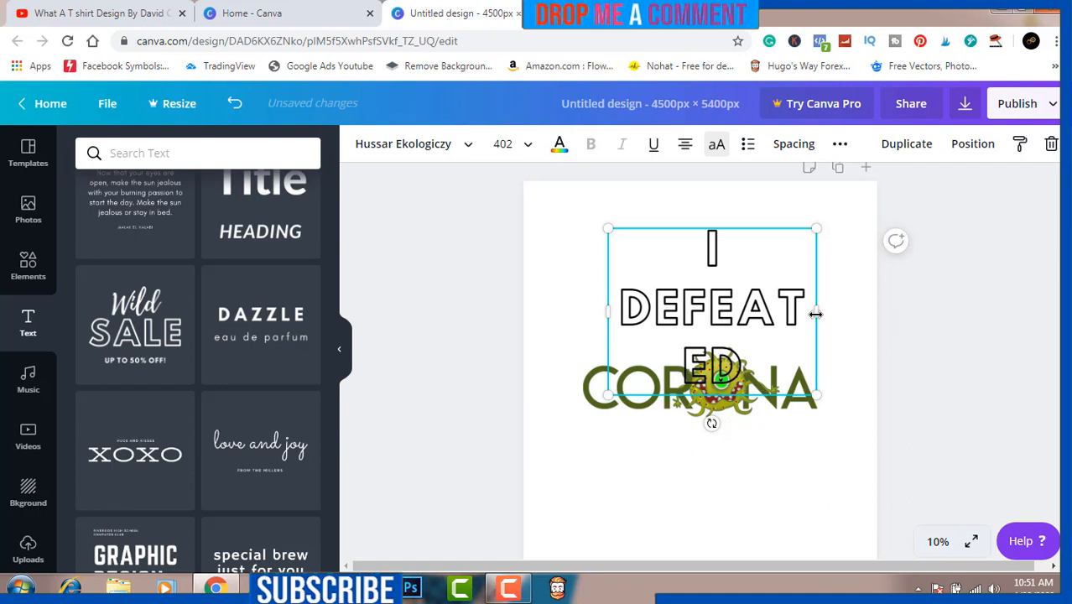
Fit the outlined I DEFEATED text on one line, shrink it to font size 334 and place it centred above the CORONA lettering.
drag(816, 314, 928, 312)
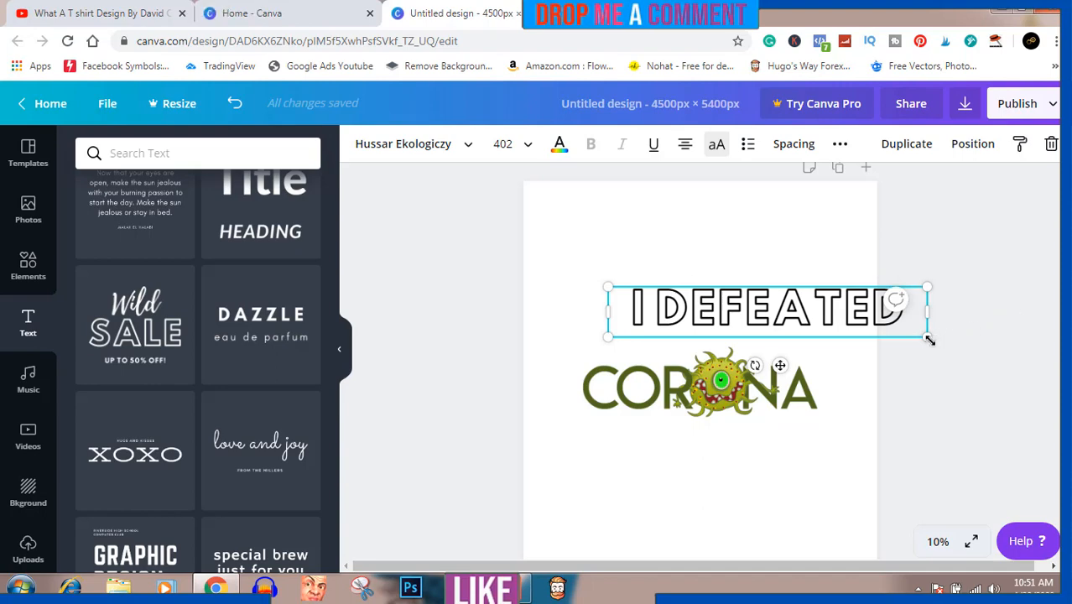
drag(926, 336, 792, 315)
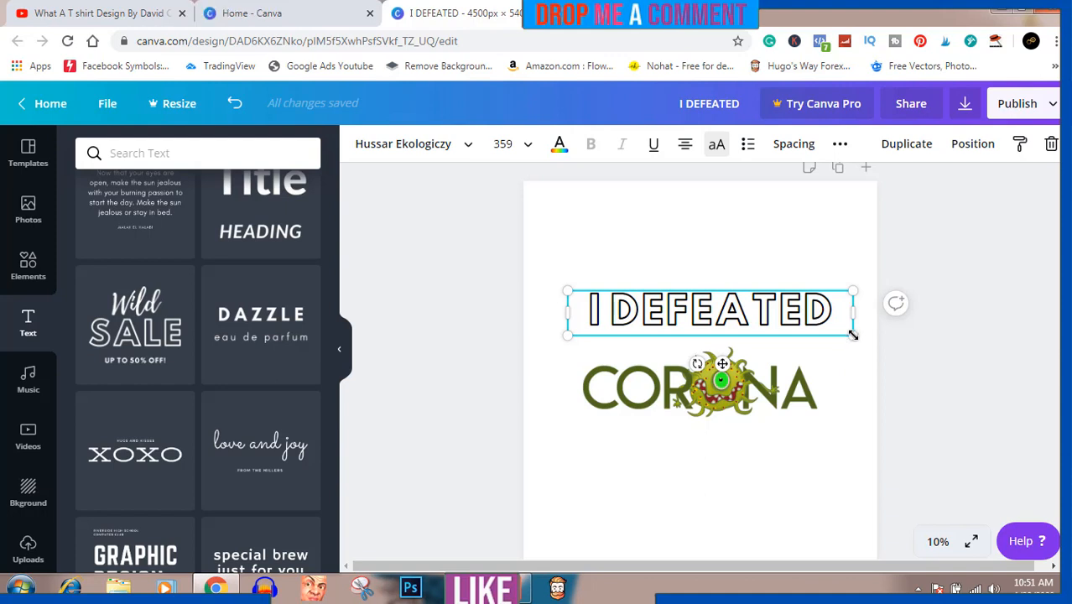
drag(844, 334, 833, 330)
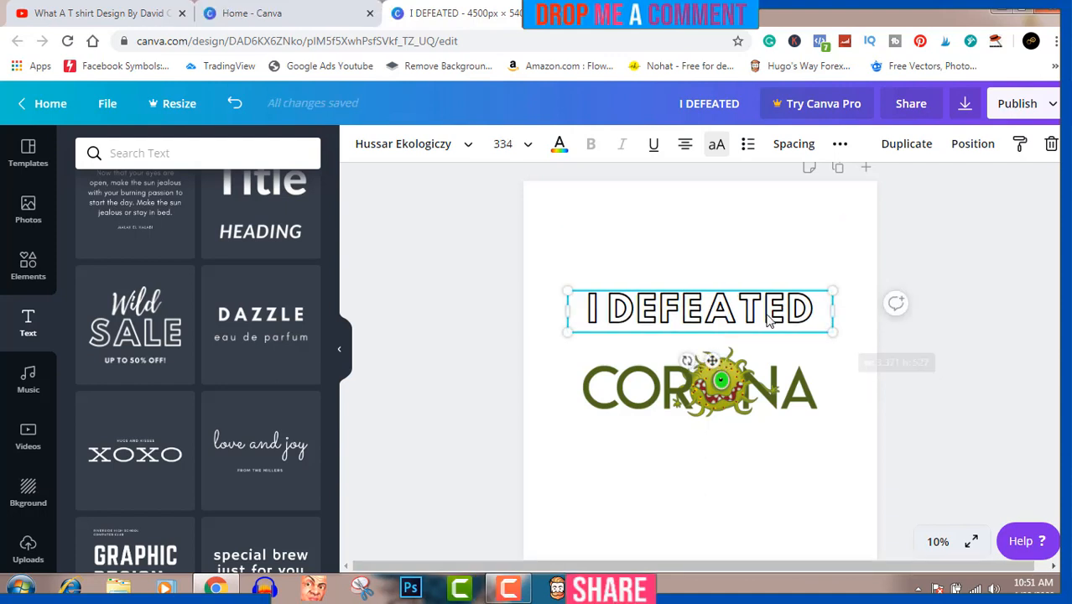
drag(774, 308, 766, 310)
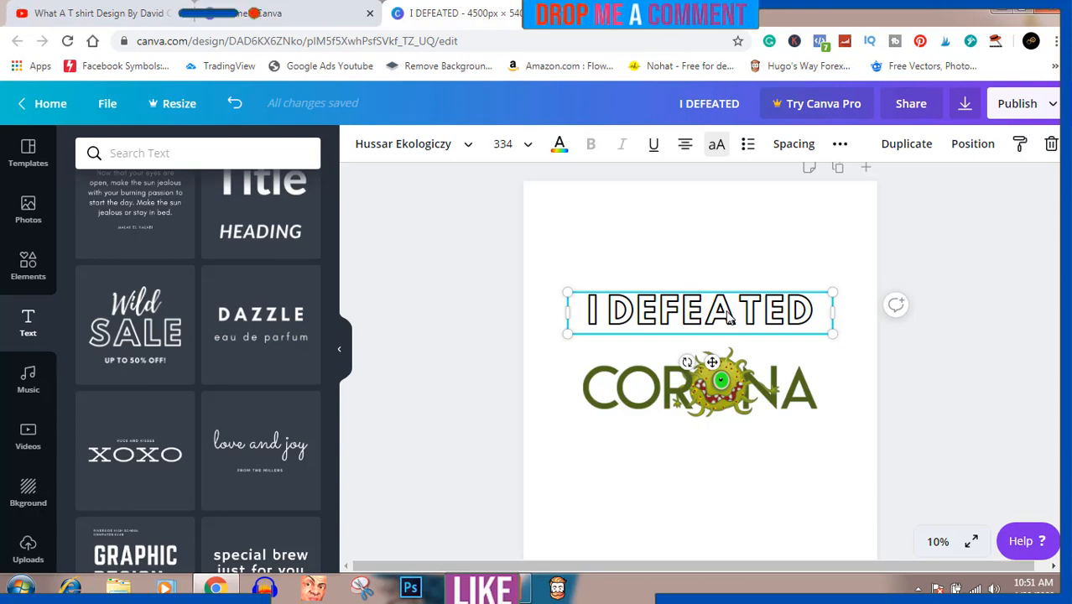
Place a copy of the outlined I DEFEATED line just below the CORONA lettering and delete it.
drag(729, 315, 733, 452)
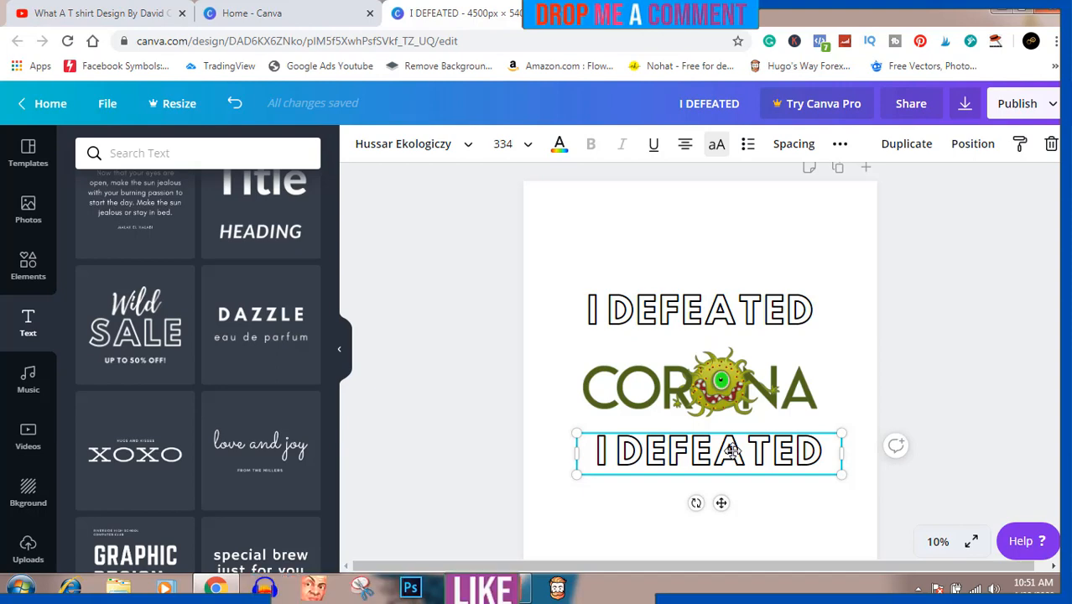
key(Delete)
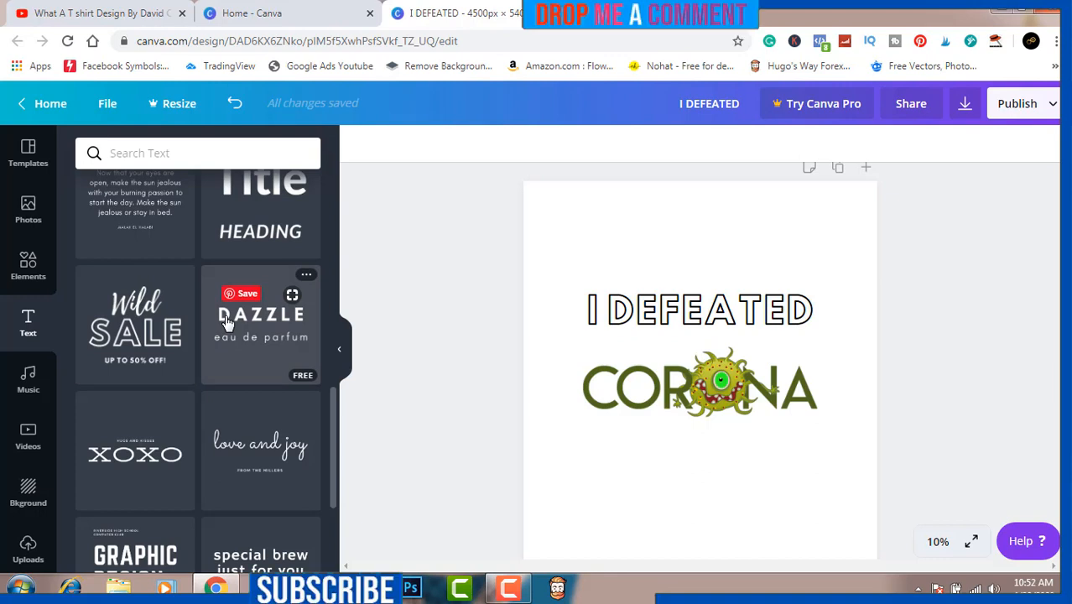
Add the "DAZZLE eau de parfum" font combination and centre it horizontally over the outlined I DEFEATED line.
drag(228, 322, 1000, 514)
click(751, 401)
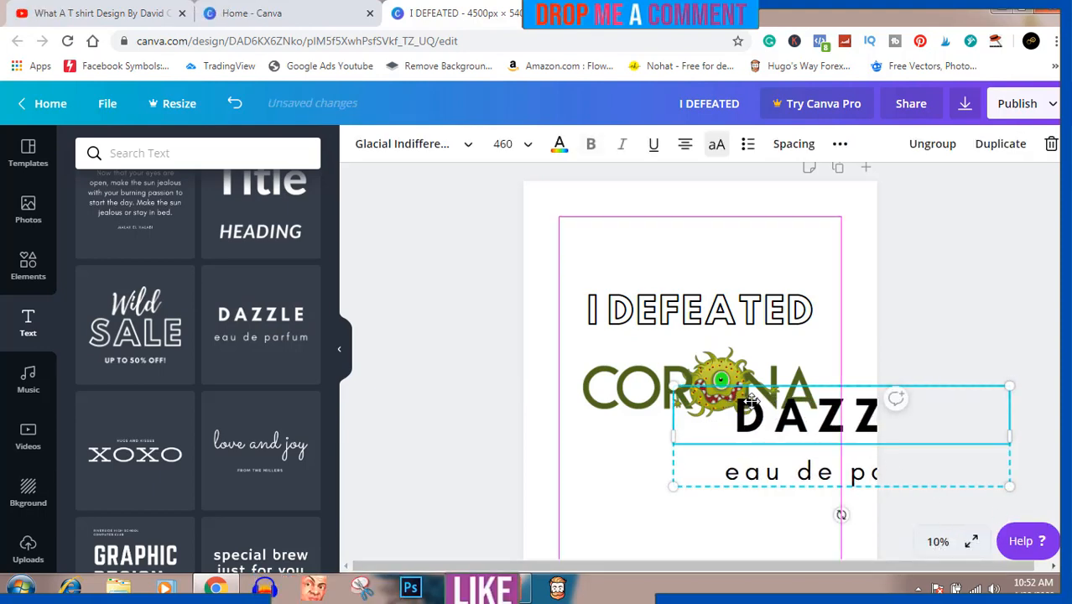
drag(751, 401, 692, 281)
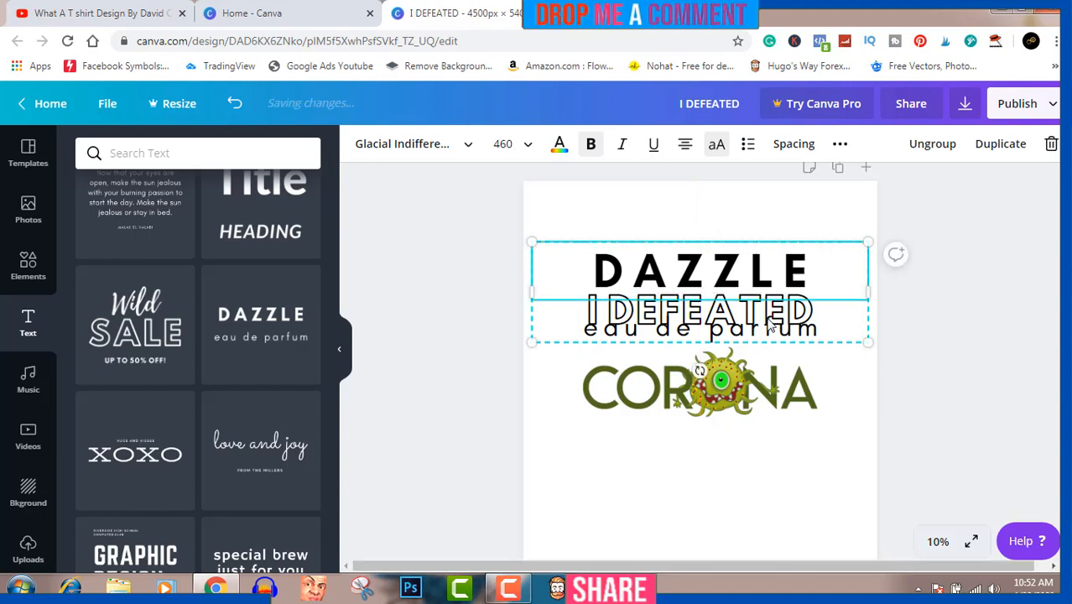
Ungroup the DAZZLE font combination and delete its "eau de parfum" line.
click(934, 145)
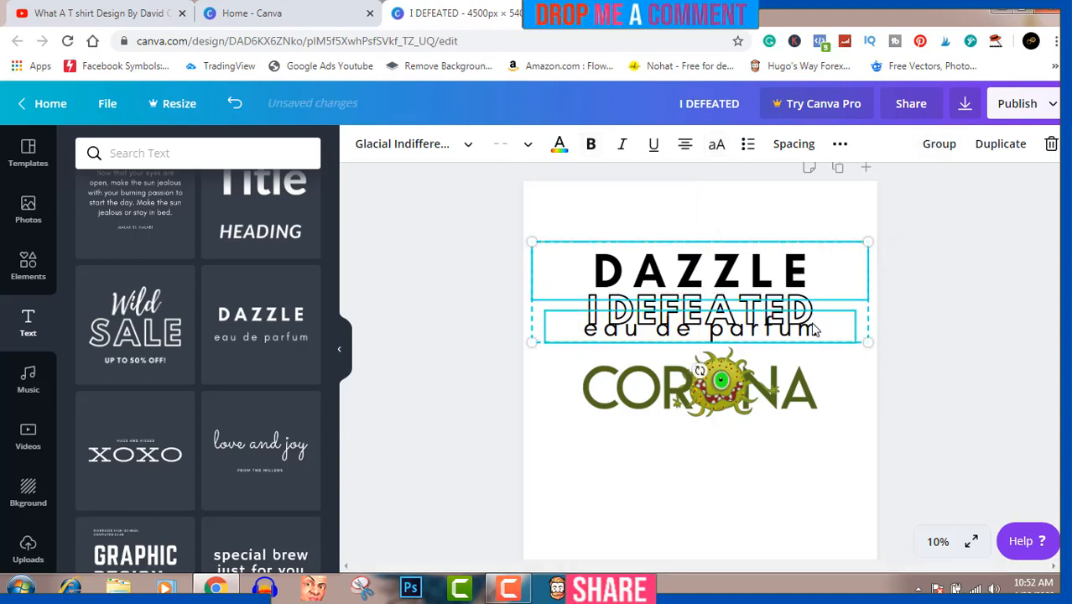
click(976, 282)
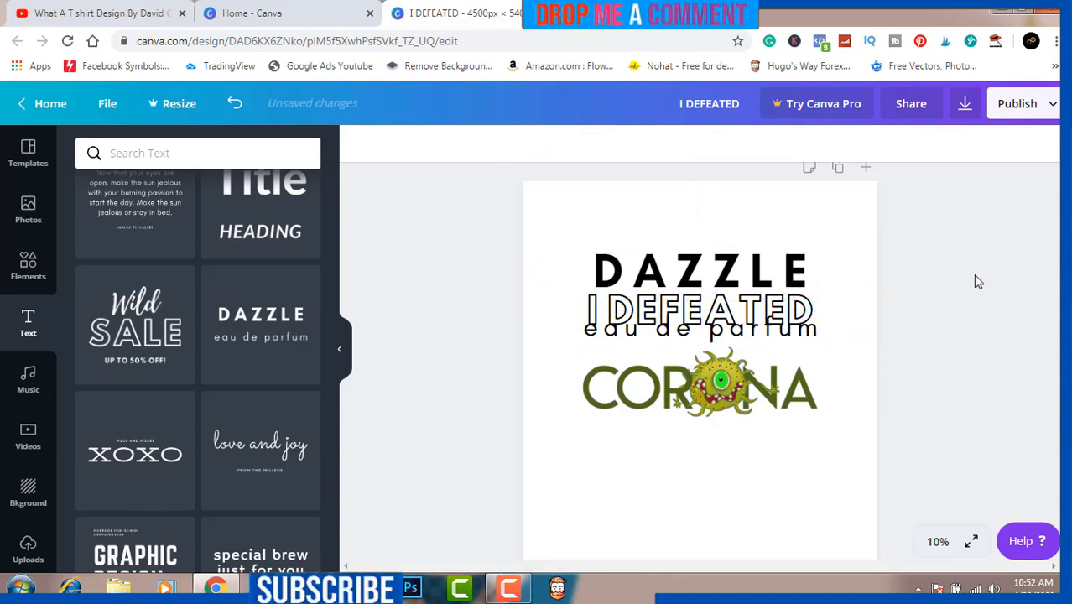
click(797, 341)
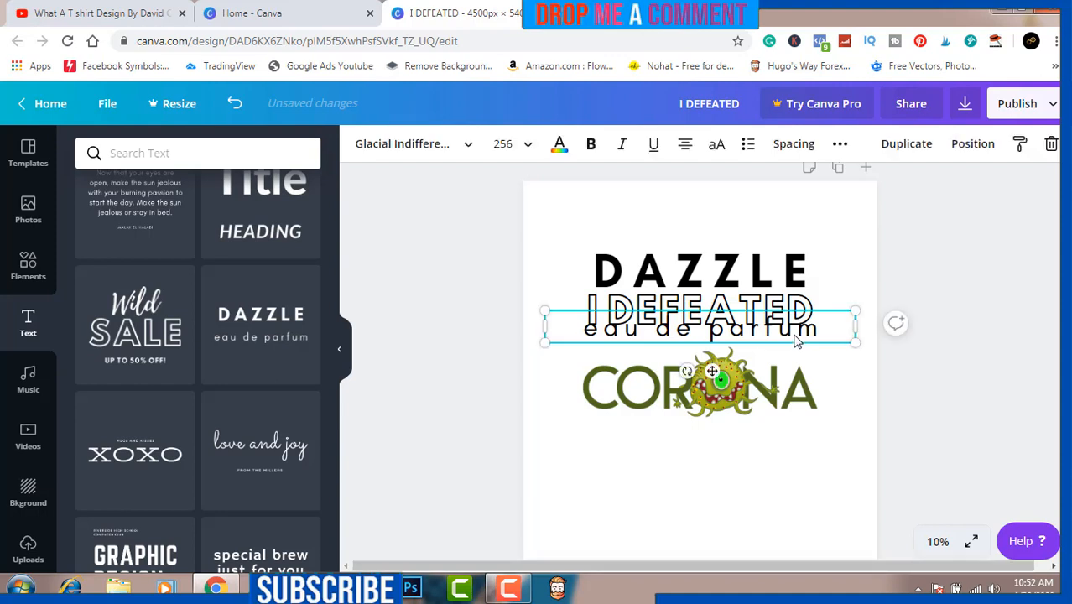
key(Delete)
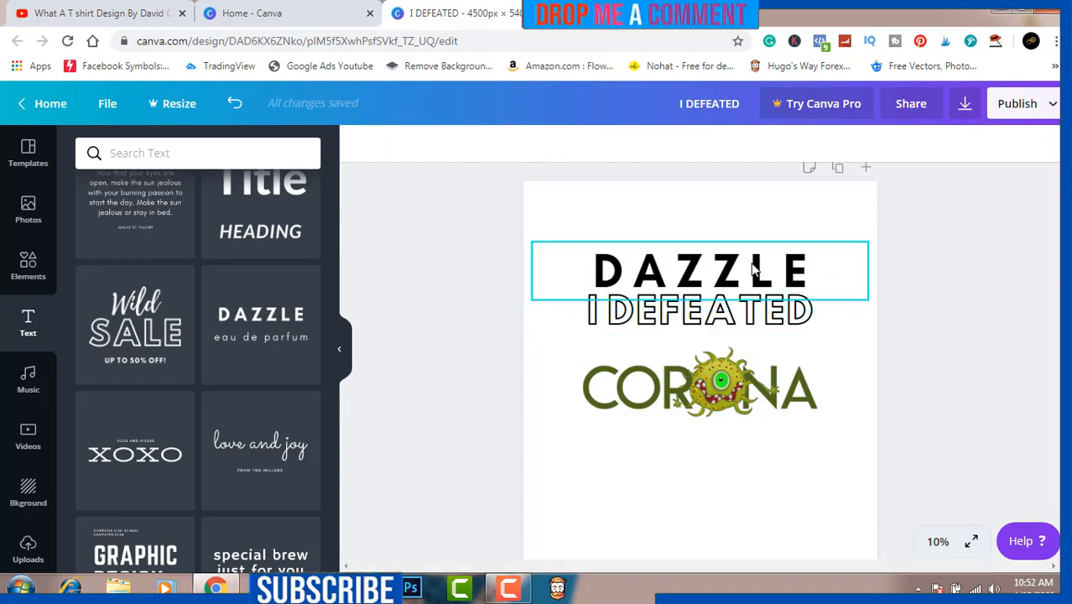
Replace the bold DAZZLE text with "I DEFEATED".
click(753, 268)
click(753, 266)
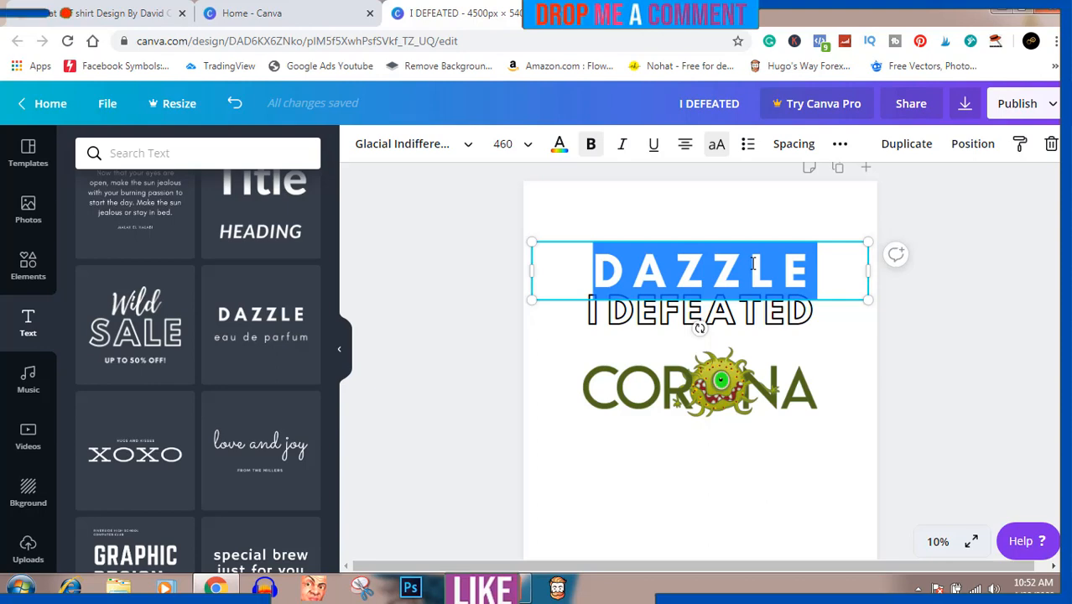
text(I )
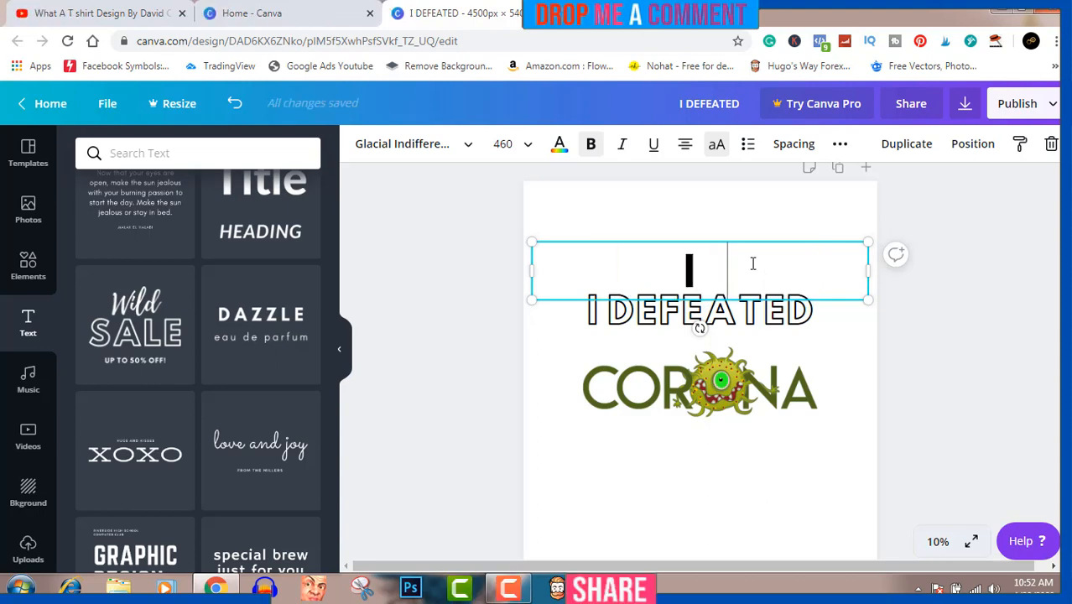
text(DEF)
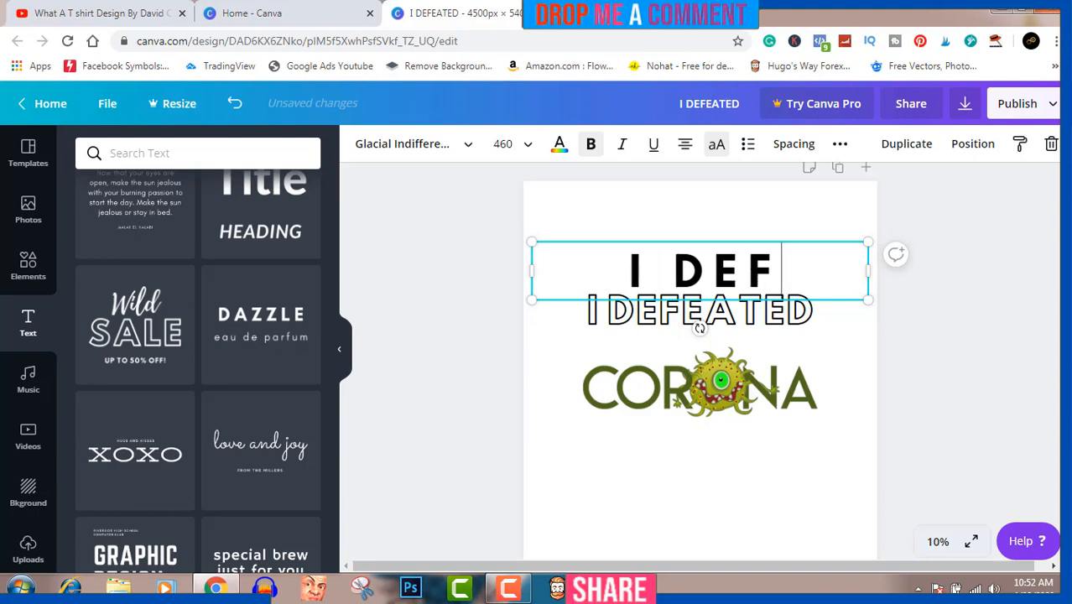
text(EATED)
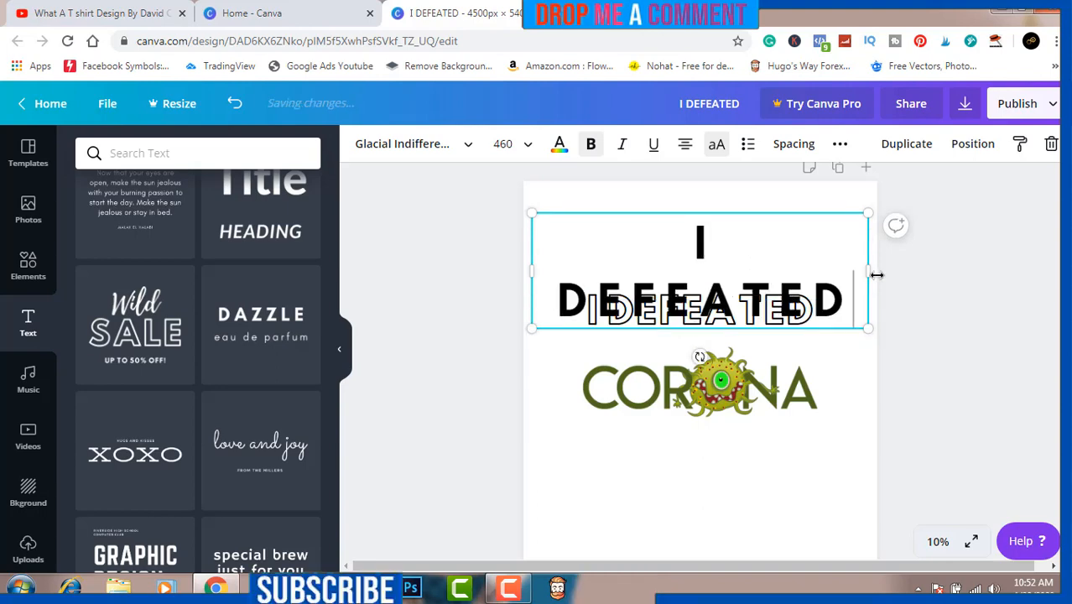
Fit the bold I DEFEATED text on one line at font size 338 and place it just above the outlined line.
drag(867, 269, 798, 282)
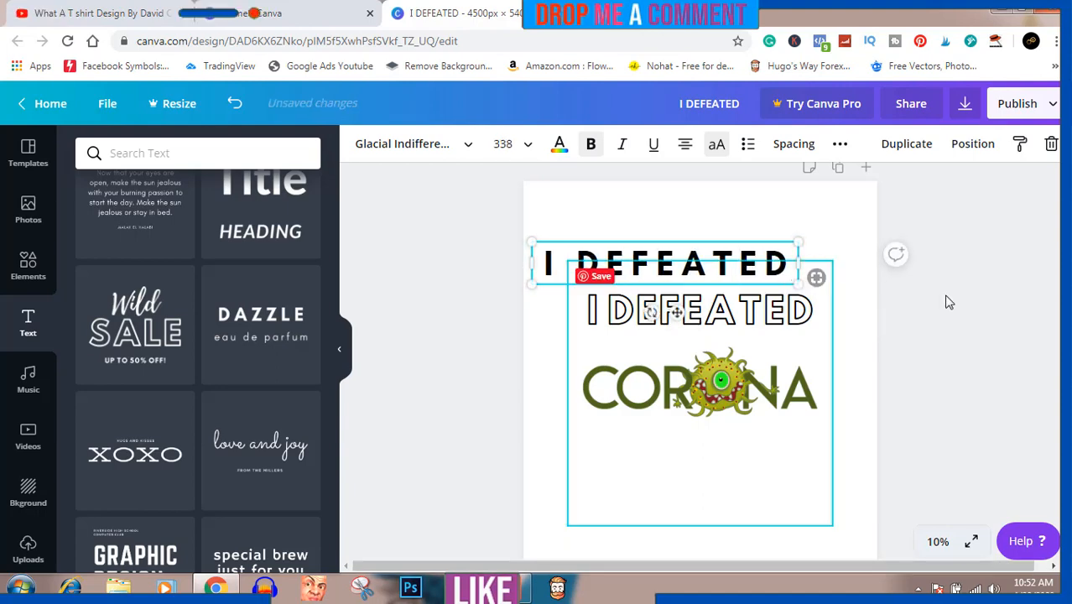
click(943, 385)
drag(727, 271, 765, 259)
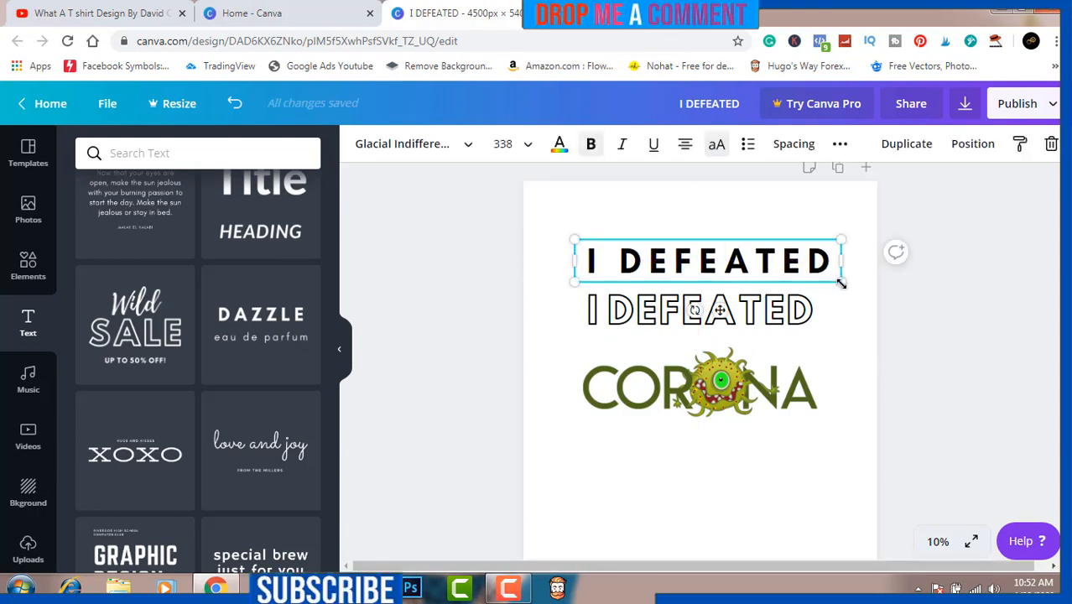
Try shrinking the bold I DEFEATED line to font size 316 and overlaying it on the outlined line, nudging it sideways to align.
drag(840, 282, 767, 308)
key(Left)
key(Left)
key(Left)
key(Left)
key(Left)
key(Left)
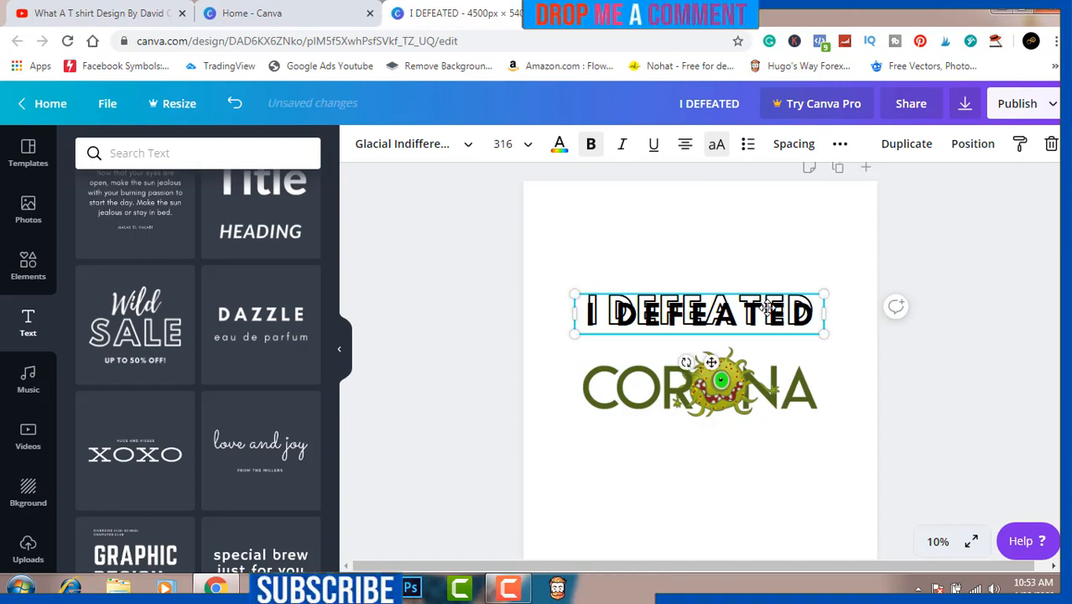
Move the bold I DEFEATED line back up, shrink it further and centre it against the upper edge of the outlined line.
drag(767, 308, 765, 267)
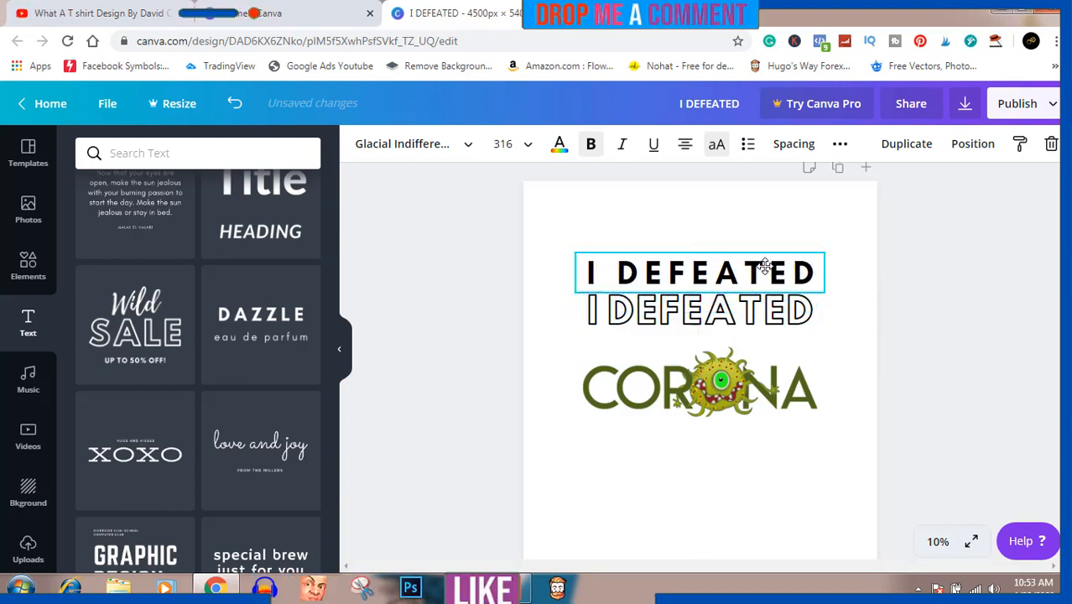
drag(827, 296, 757, 270)
click(949, 324)
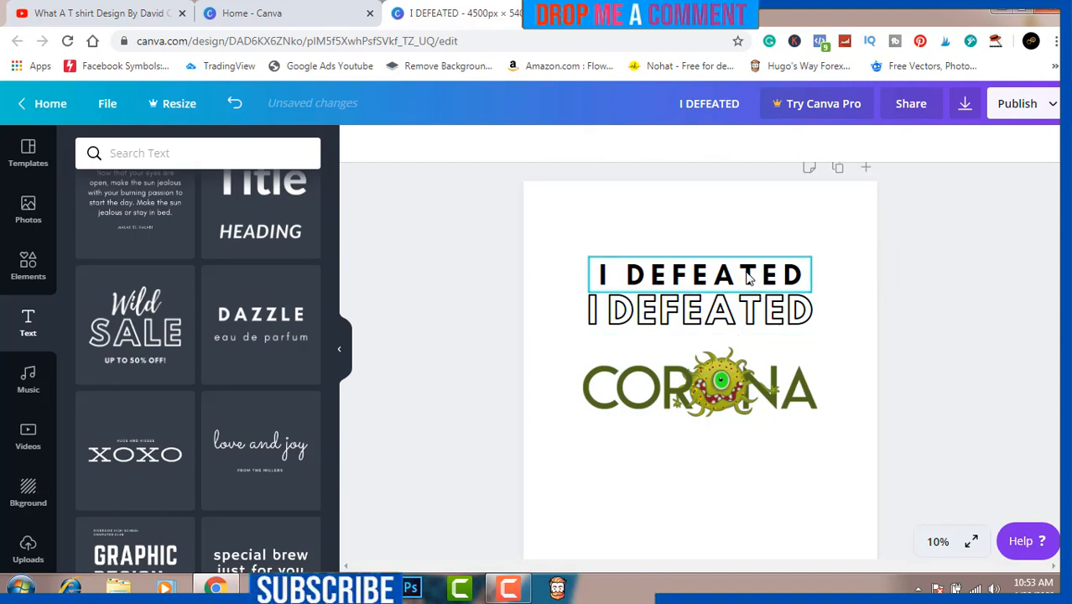
drag(749, 277, 746, 342)
drag(812, 363, 751, 287)
click(961, 364)
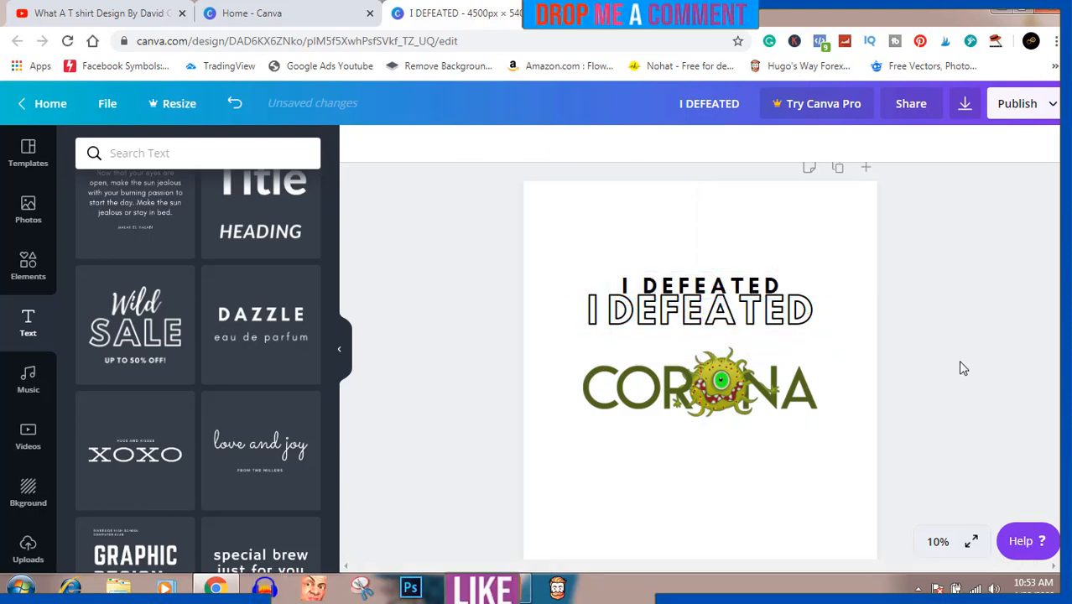
Tilt the CORONA graphic slightly counterclockwise and move it up directly beneath the outlined I DEFEATED line.
click(805, 436)
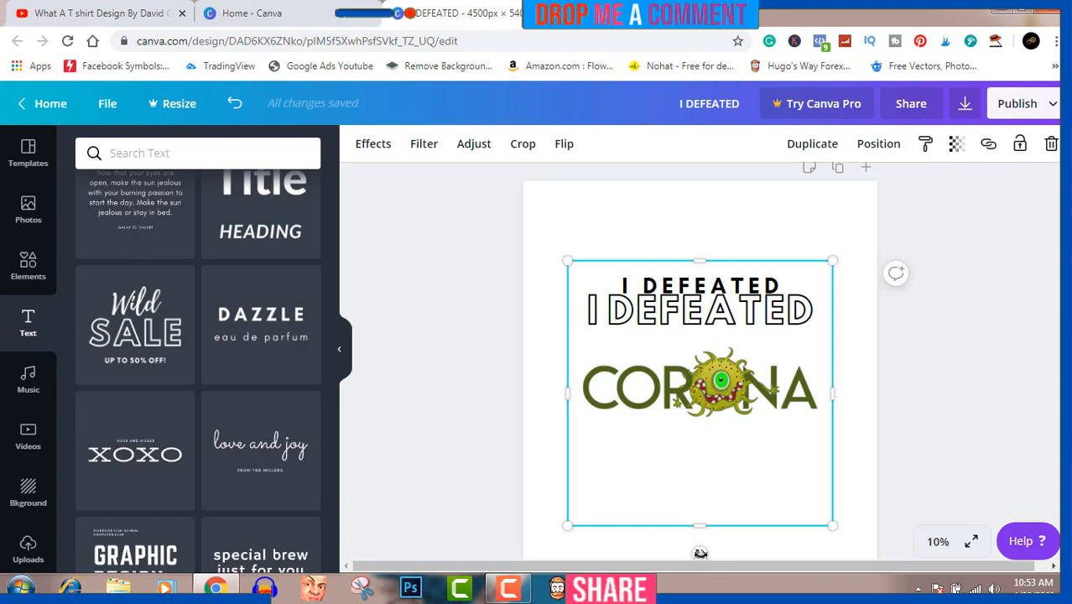
drag(701, 551, 723, 552)
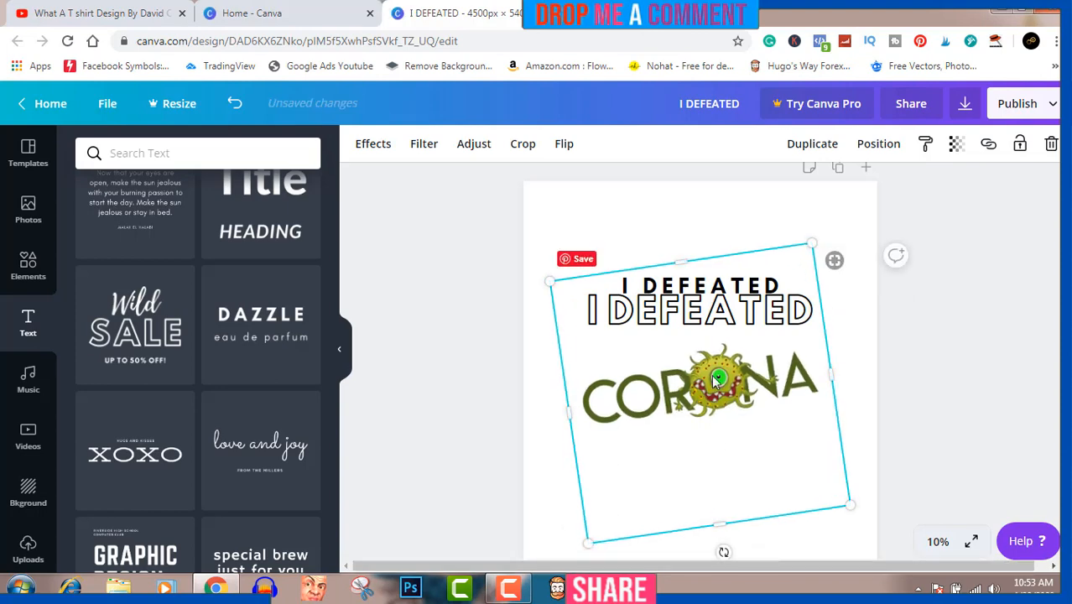
drag(718, 380, 713, 353)
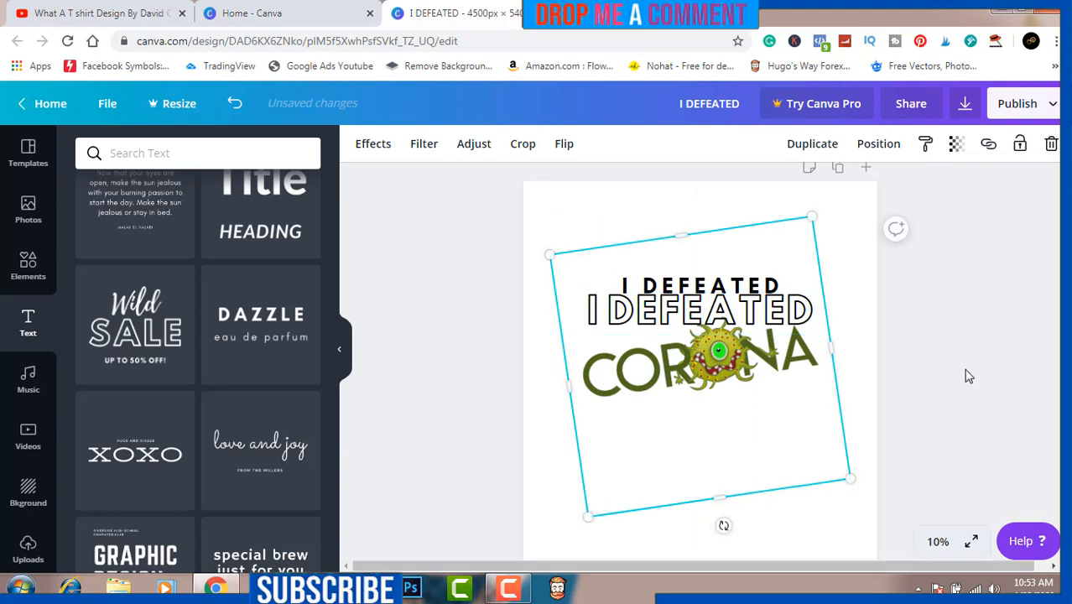
click(967, 374)
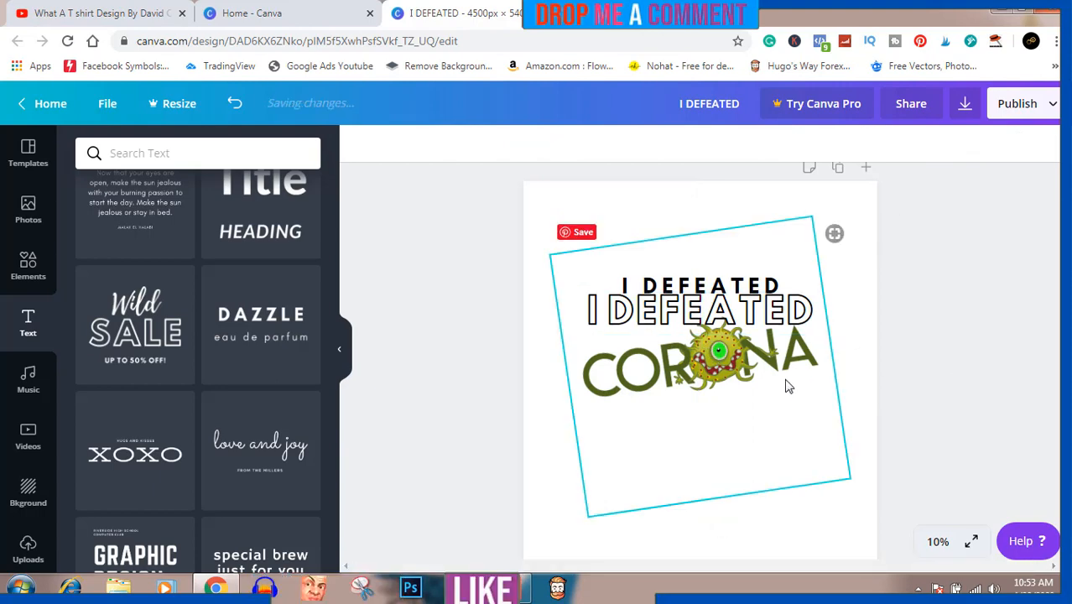
Rotate the CORONA graphic to a slight clockwise tilt.
click(750, 343)
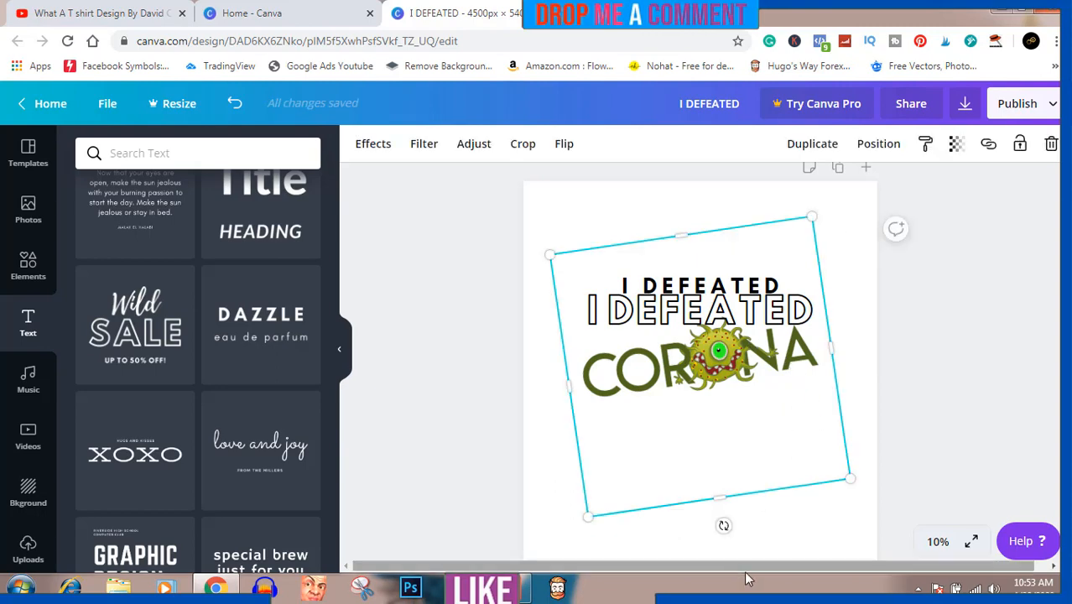
drag(724, 526, 692, 522)
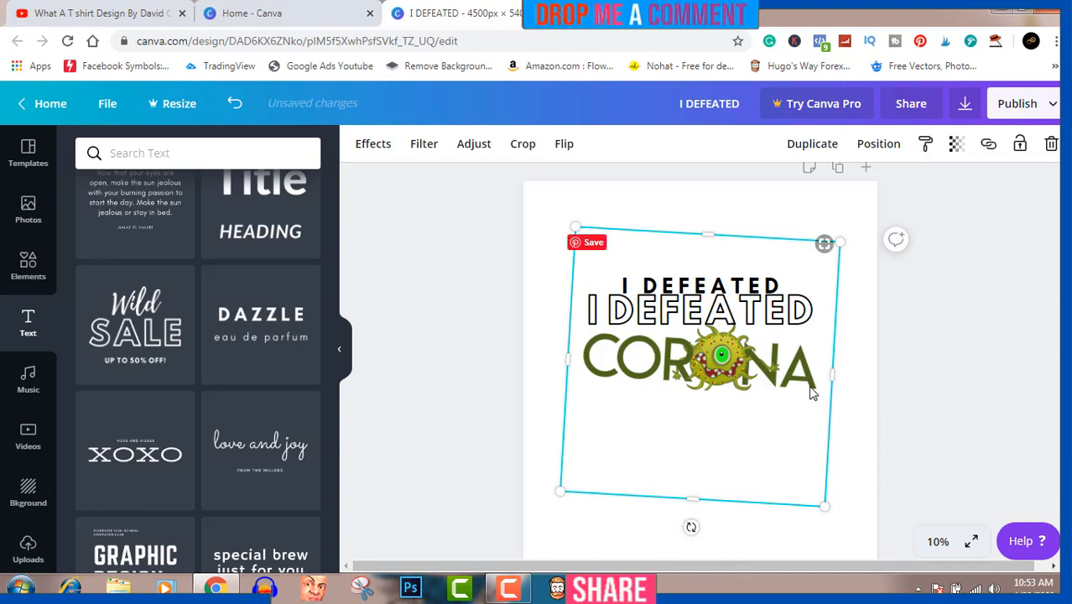
Enlarge the outlined I DEFEATED line to font size 382 and shift it sideways to recentre it above the CORONA graphic.
click(796, 303)
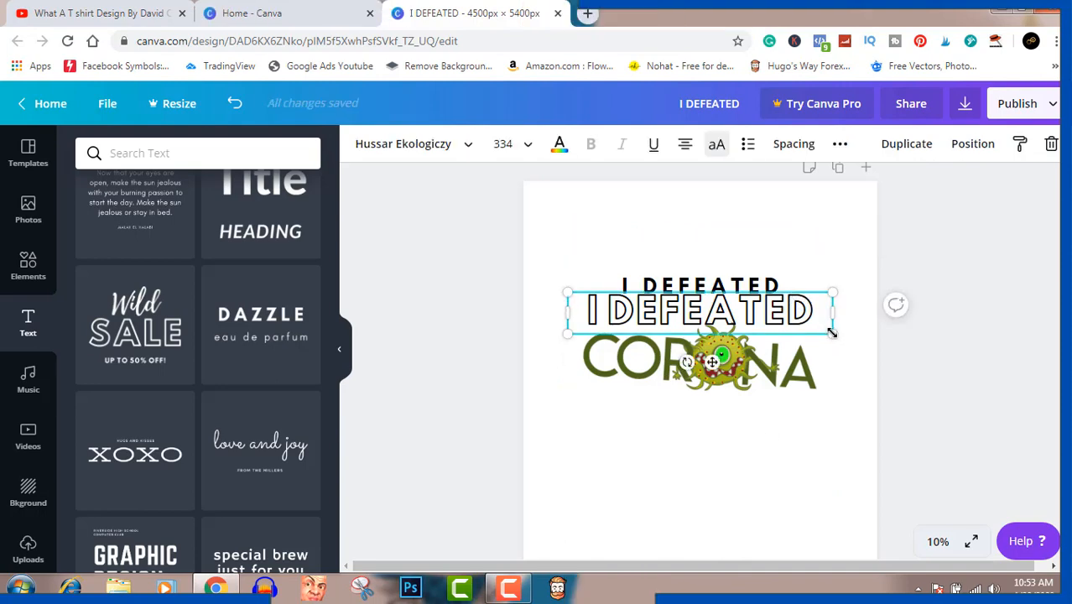
drag(852, 346, 870, 353)
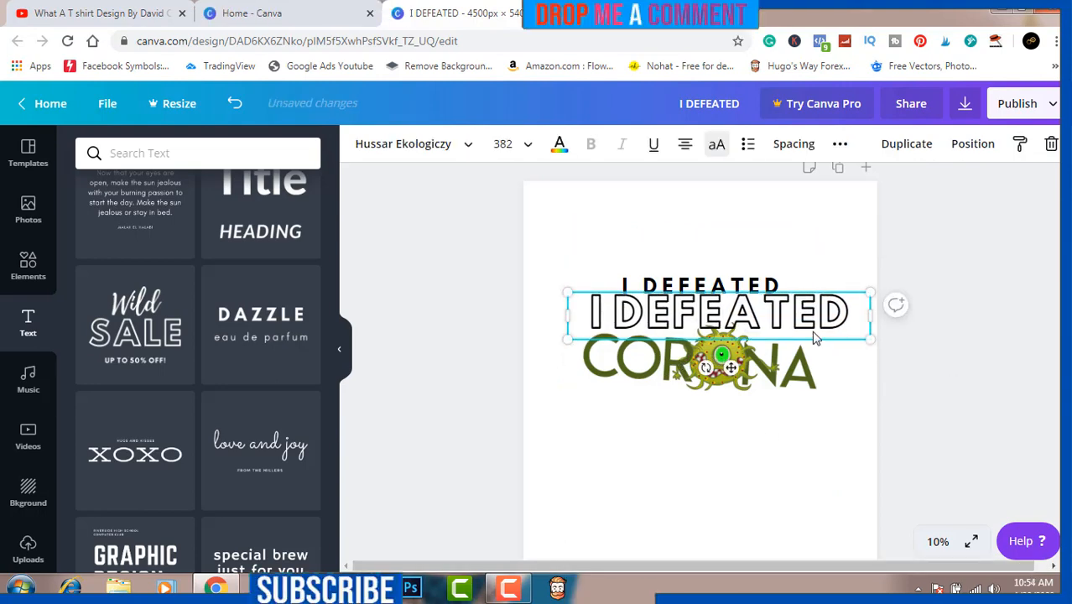
drag(803, 321, 787, 315)
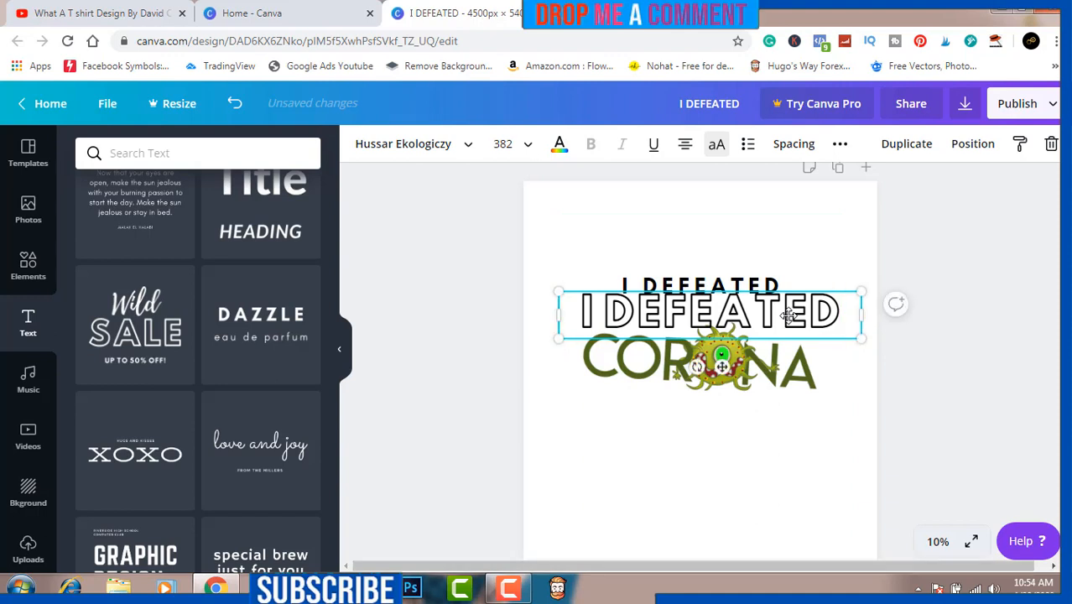
click(948, 256)
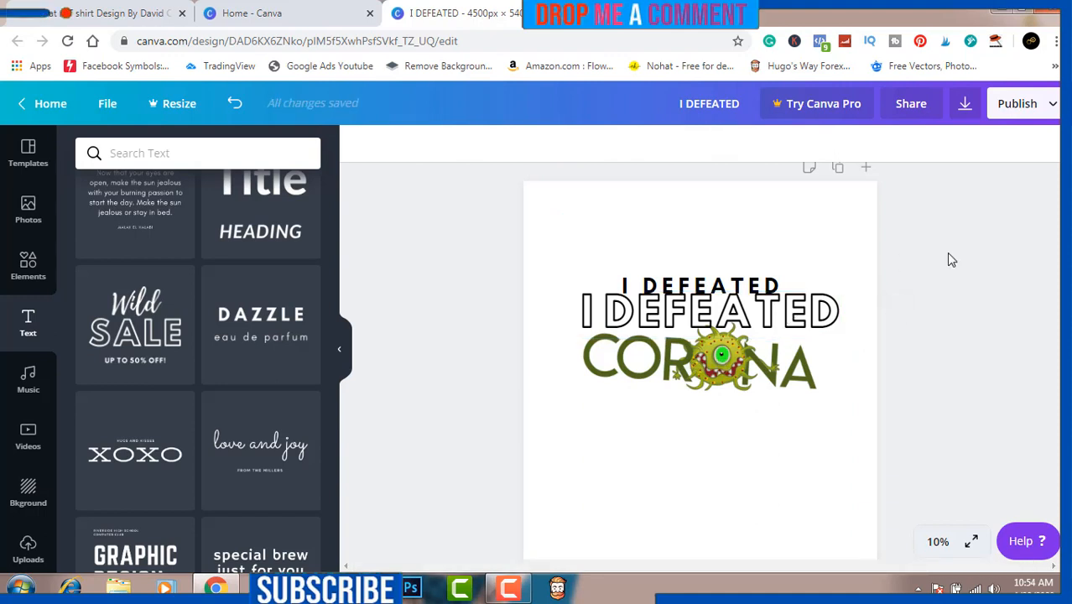
click(779, 288)
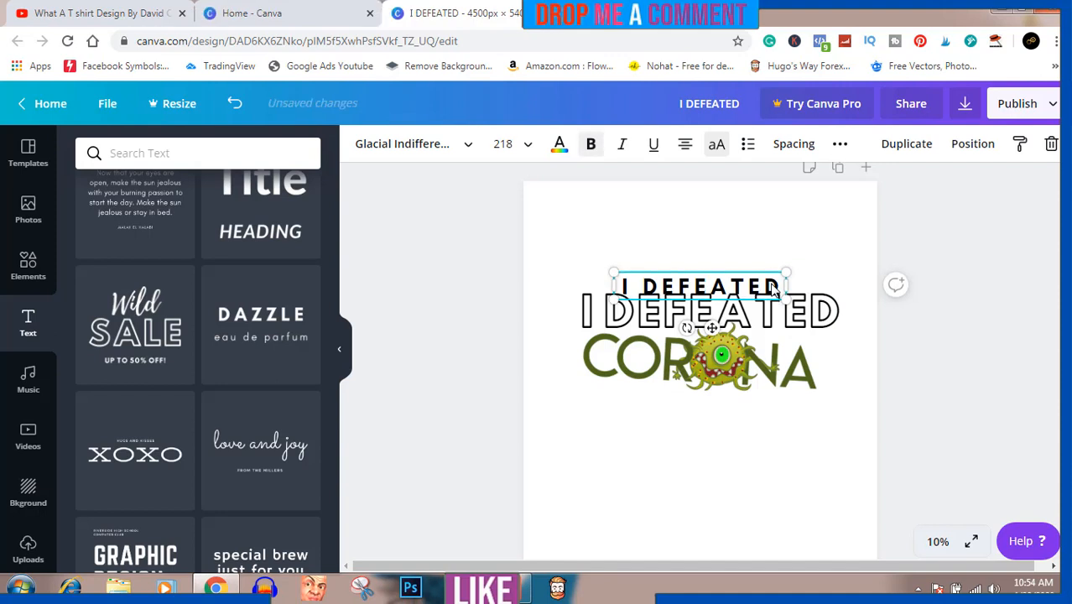
click(952, 346)
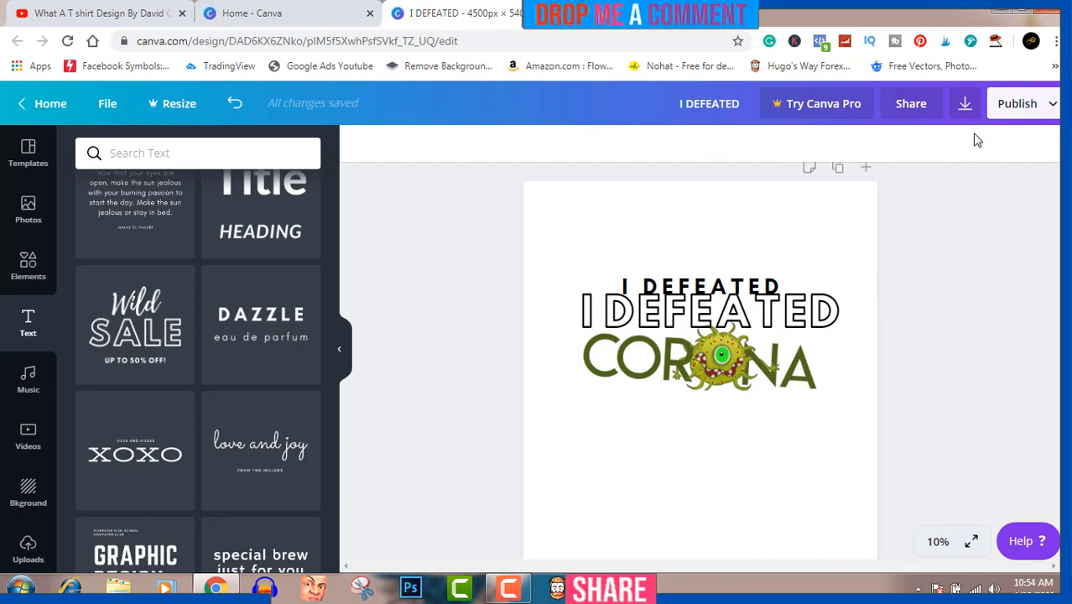
Download the design as a PNG and show the downloaded I DEFEATED.png in its folder.
click(965, 104)
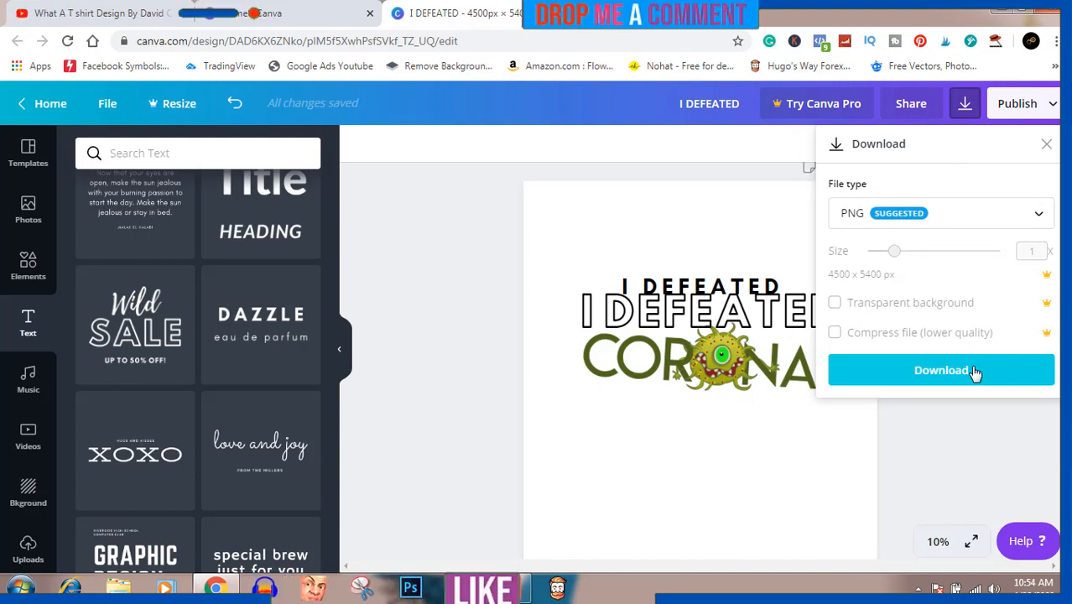
click(974, 372)
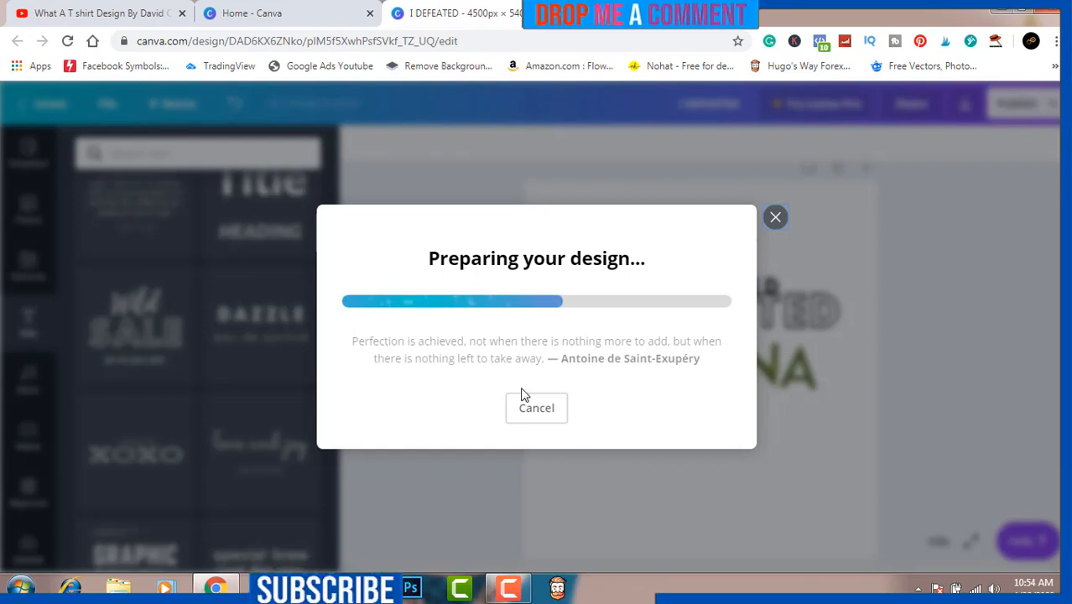
click(509, 588)
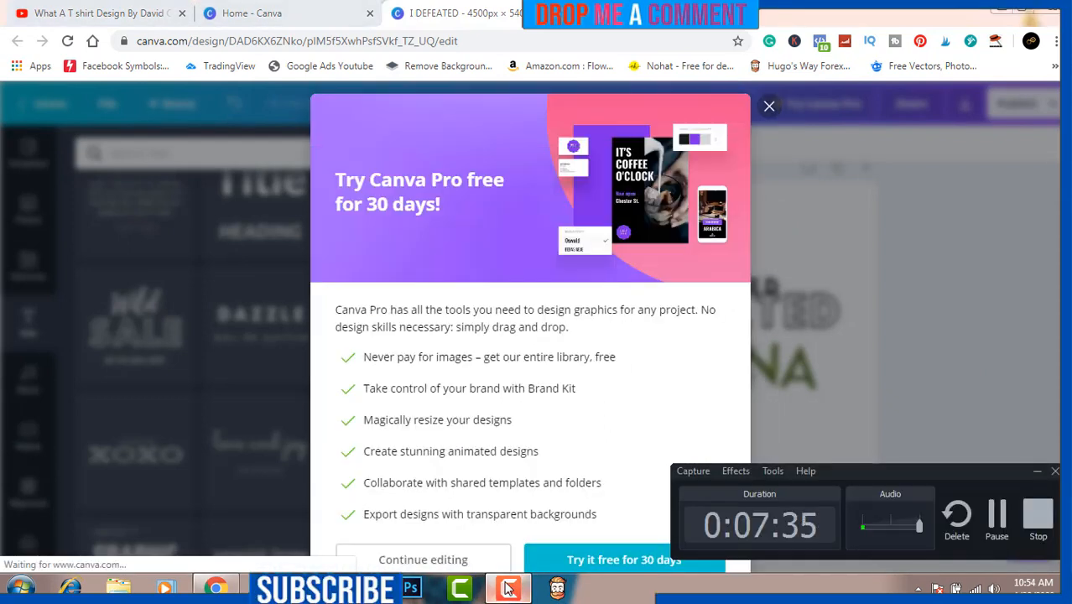
click(510, 588)
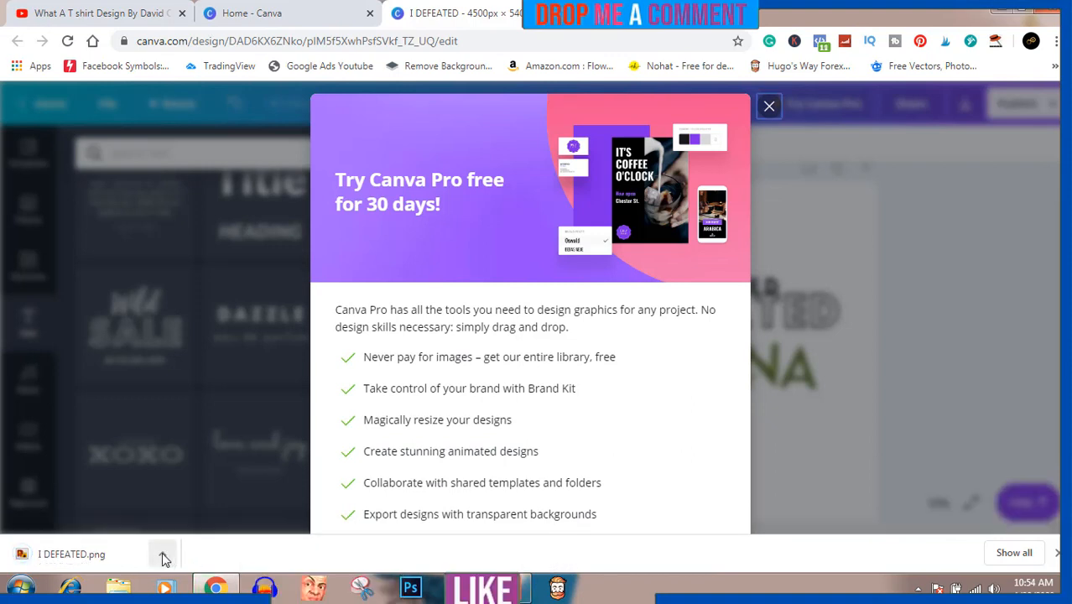
click(162, 556)
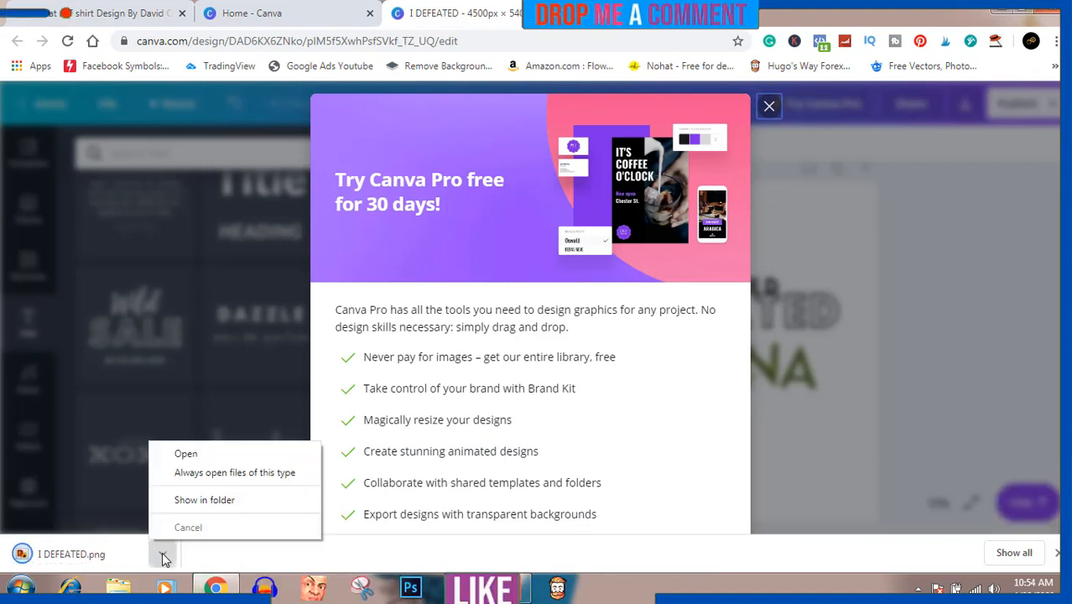
click(216, 502)
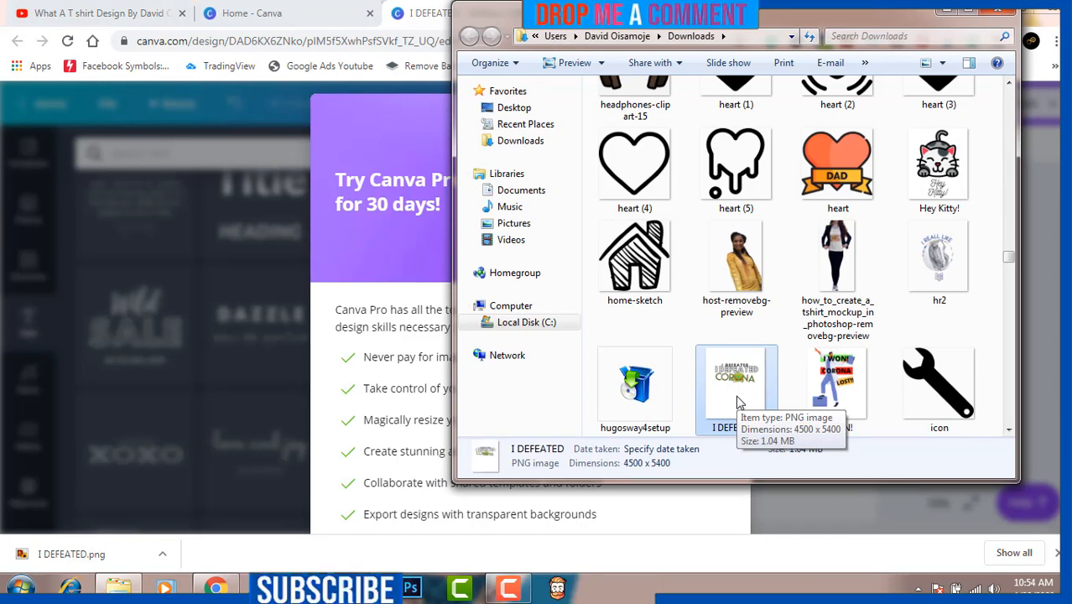
Open the downloaded I DEFEATED image in Adobe Photoshop CC.
right_click(739, 402)
mouse_move(870, 316)
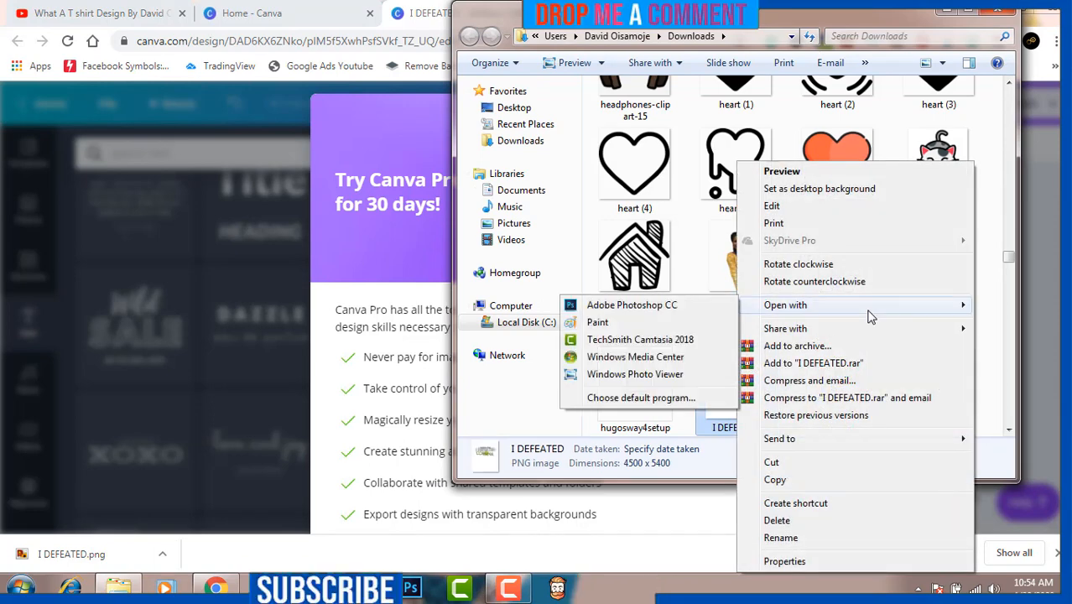
mouse_move(790, 307)
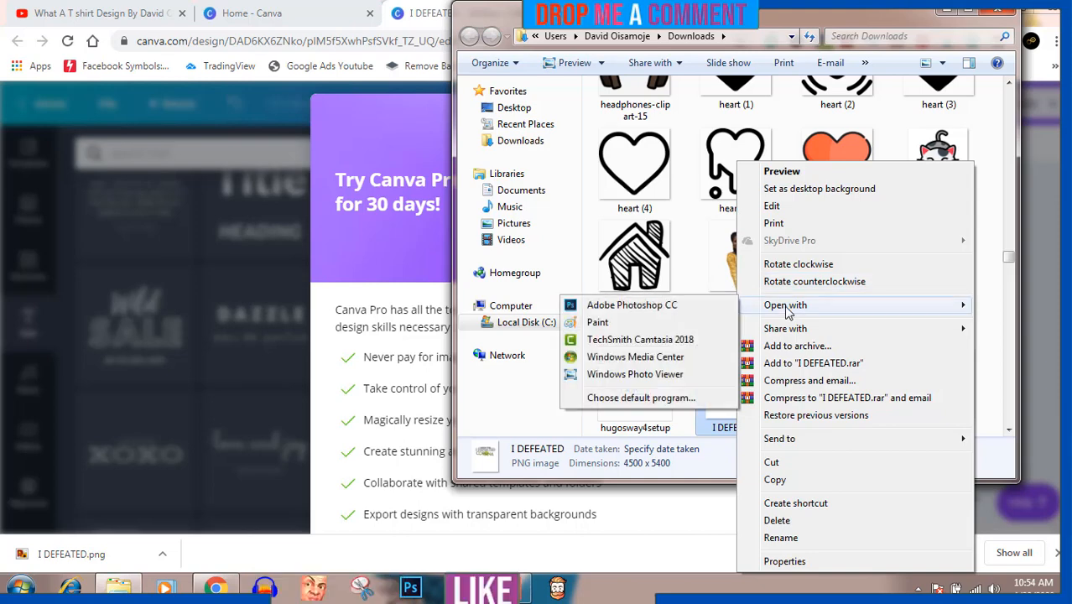
click(726, 308)
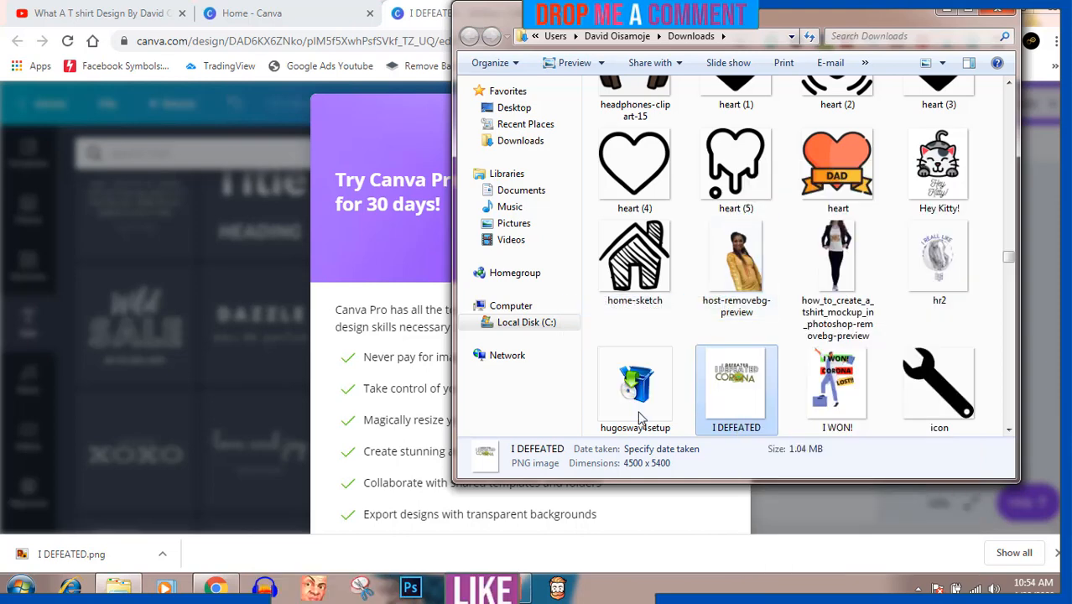
mouse_move(527, 597)
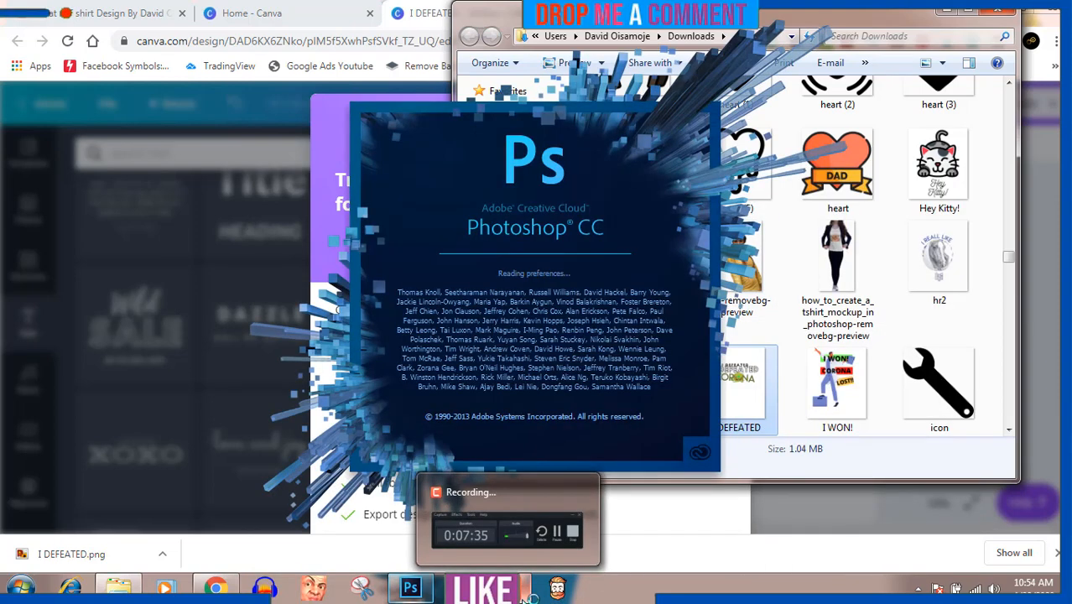
click(527, 597)
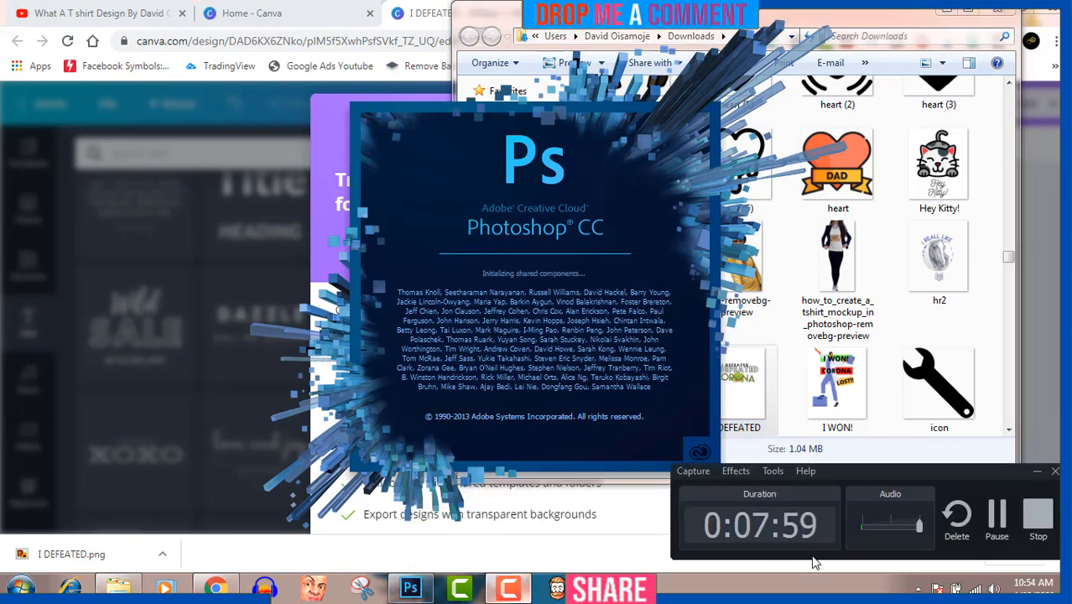
click(996, 516)
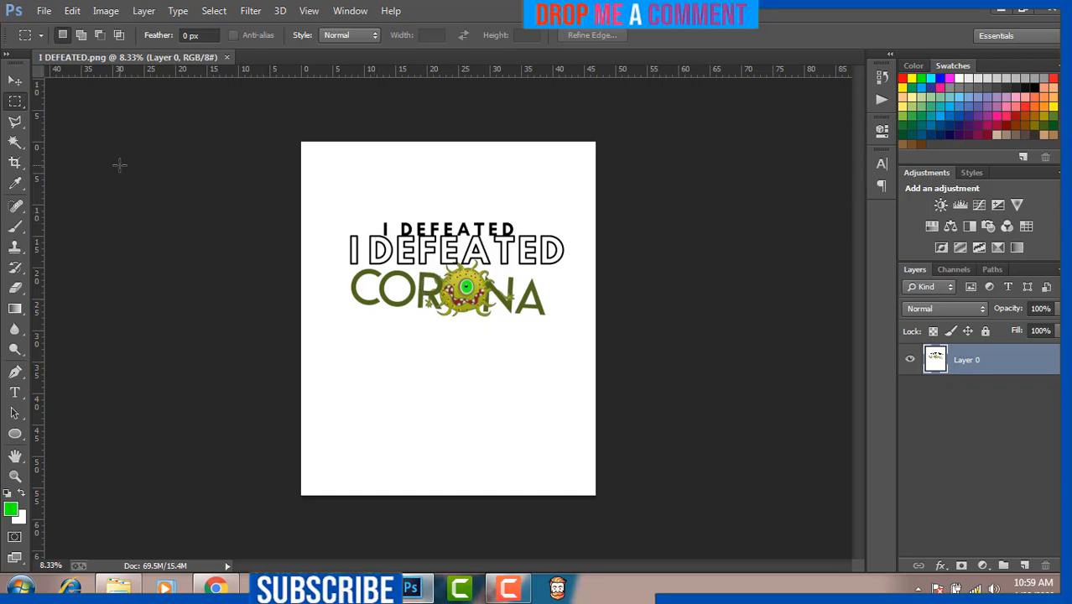
Add a new empty layer above the design and make Layer 0 the active layer again.
click(14, 81)
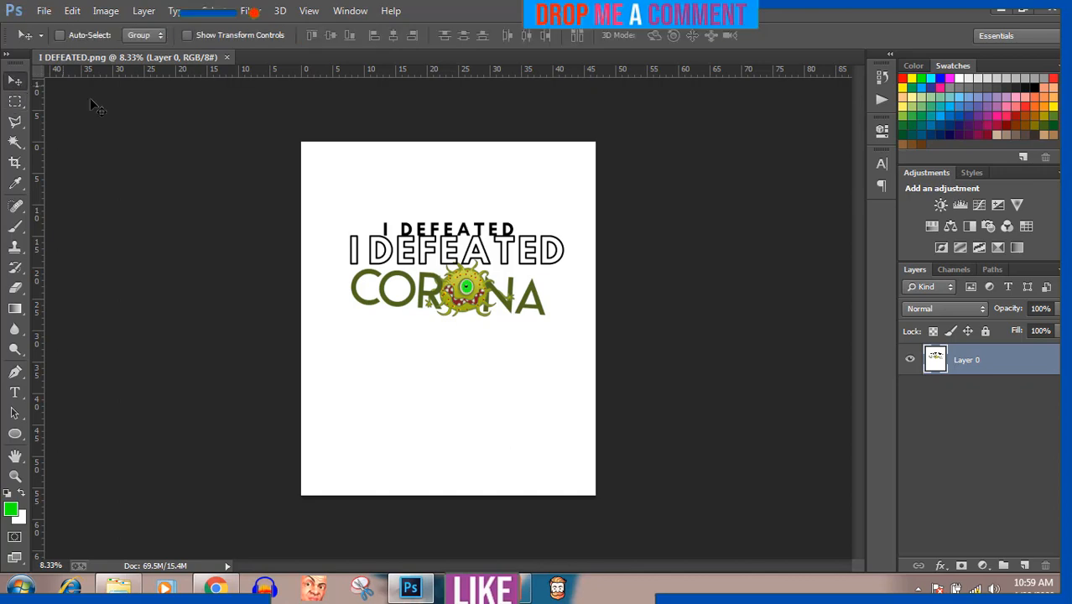
click(1025, 568)
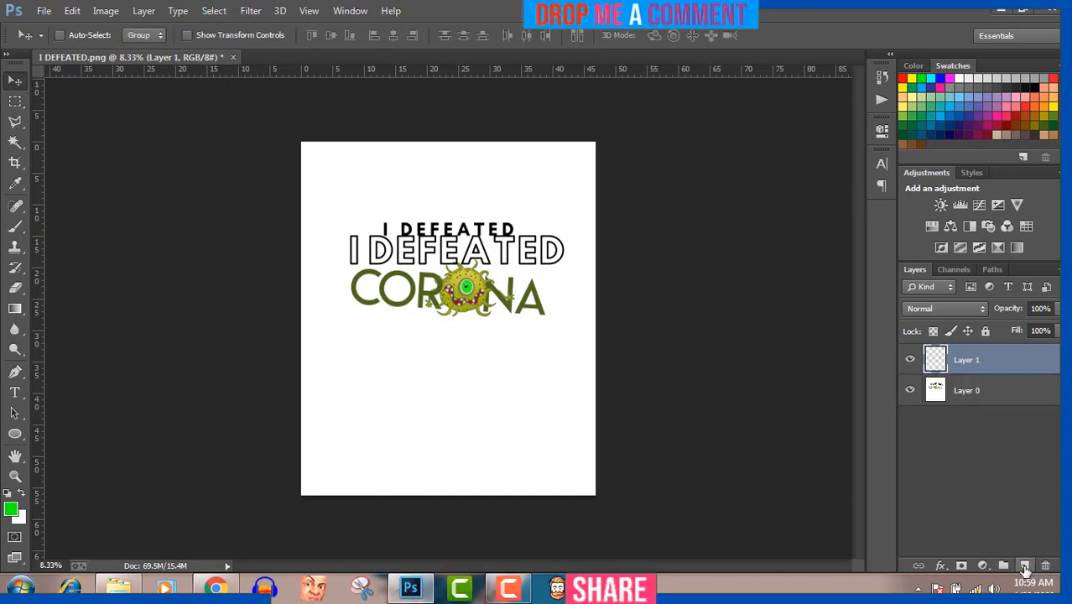
click(966, 400)
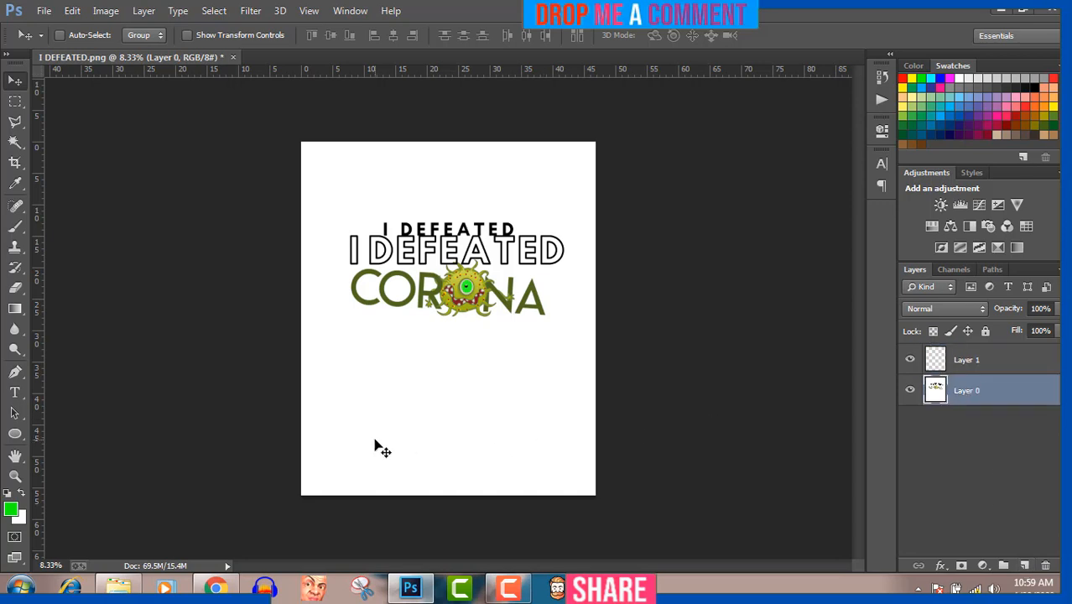
Select the white background of Layer 0 with the Magic Wand, delete it and clear the selection.
click(15, 143)
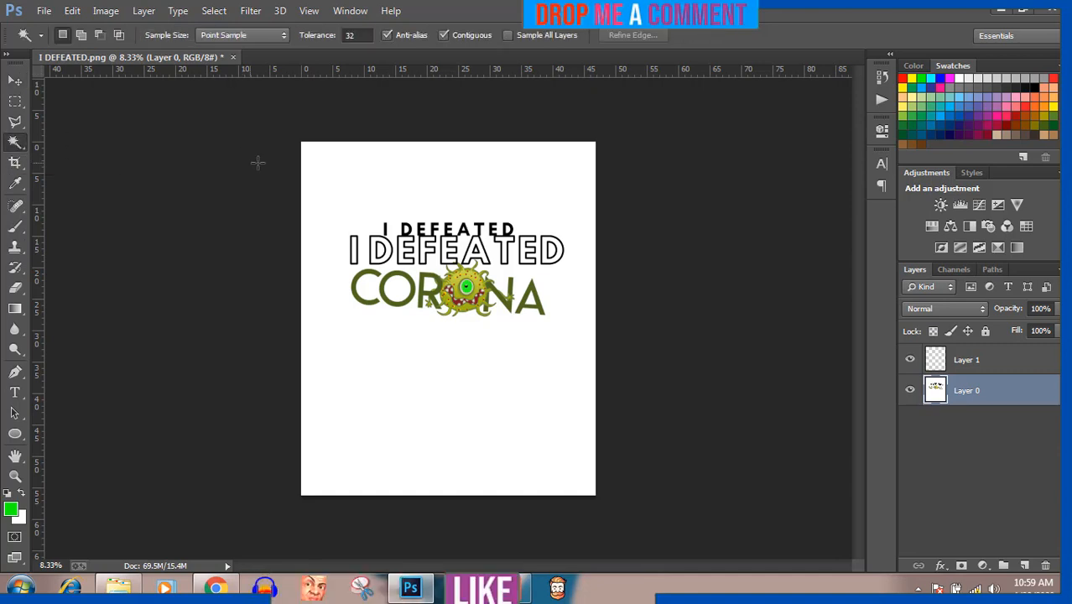
click(364, 174)
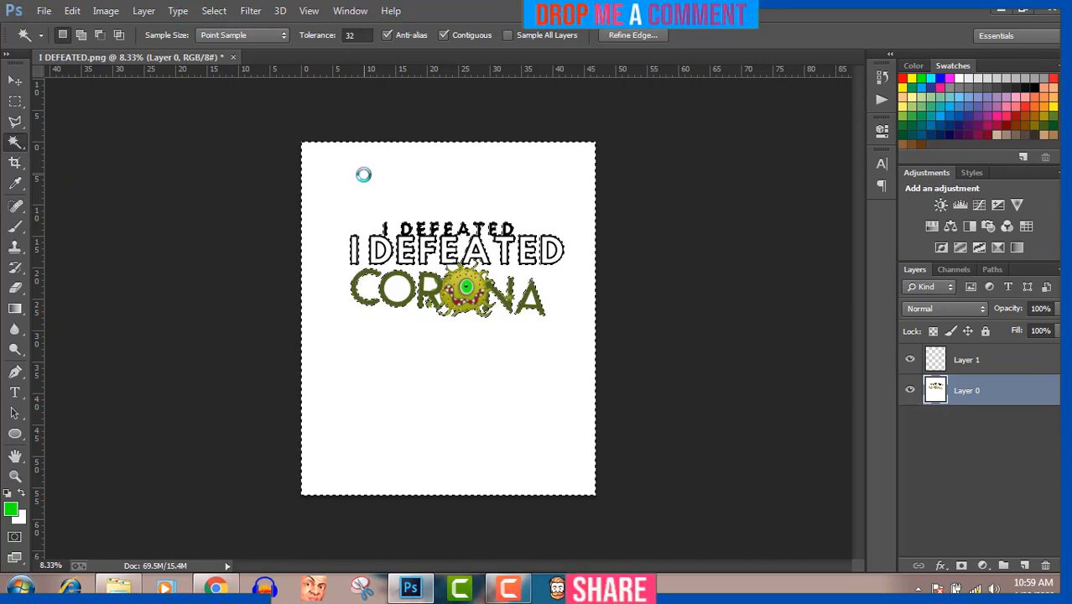
key(Delete)
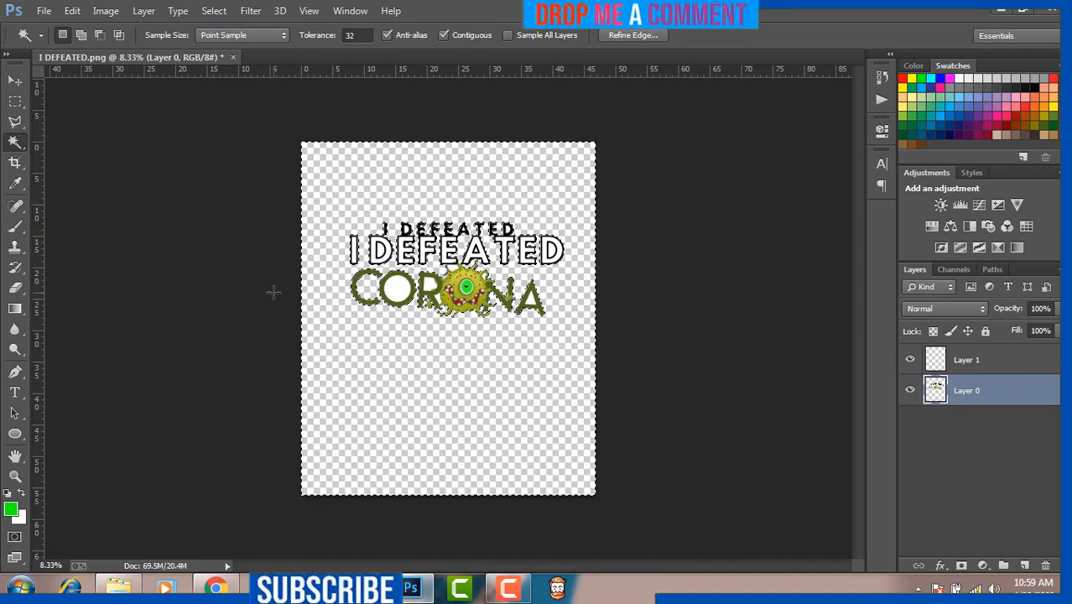
key(ctrl+d)
key(ctrl+plus)
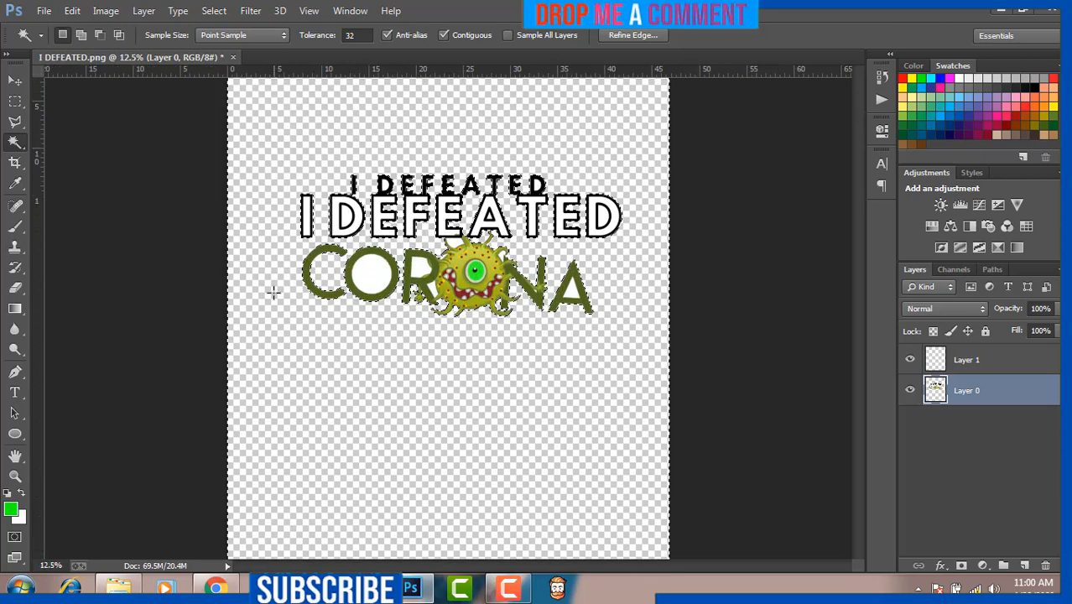
key(ctrl+plus)
click(273, 292)
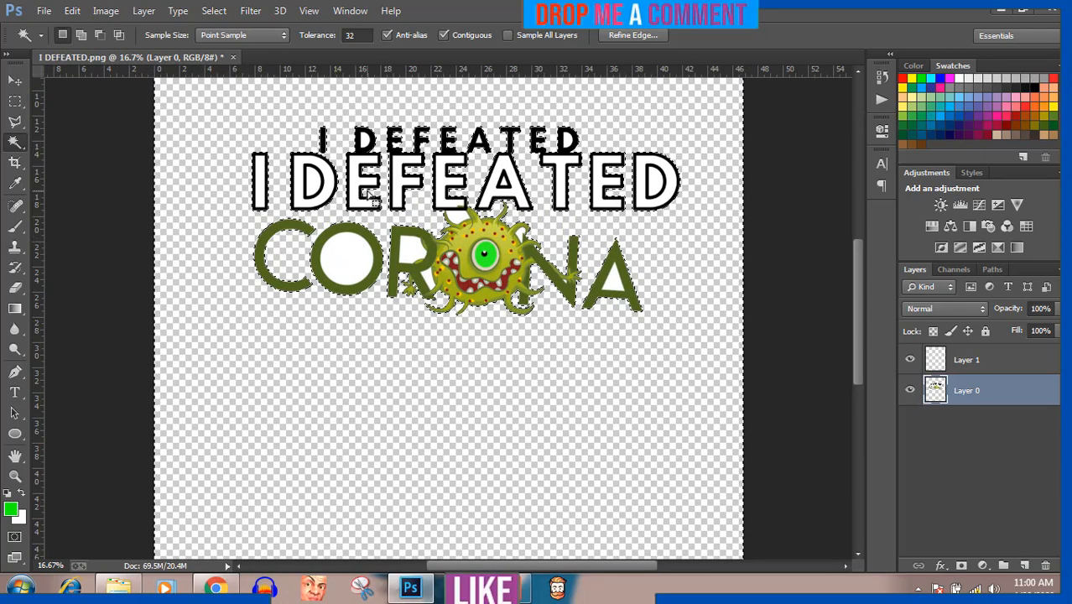
key(ctrl+d)
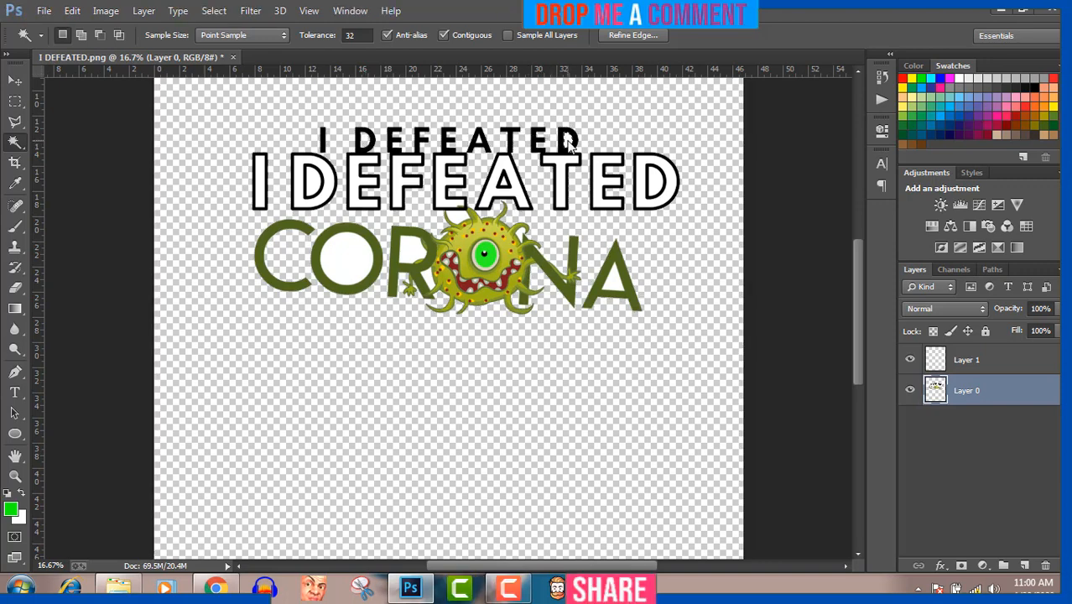
Delete the white fills of the last four outlined letters A, T, E and D, including the D's inner opening, with the Magic Wand.
click(642, 180)
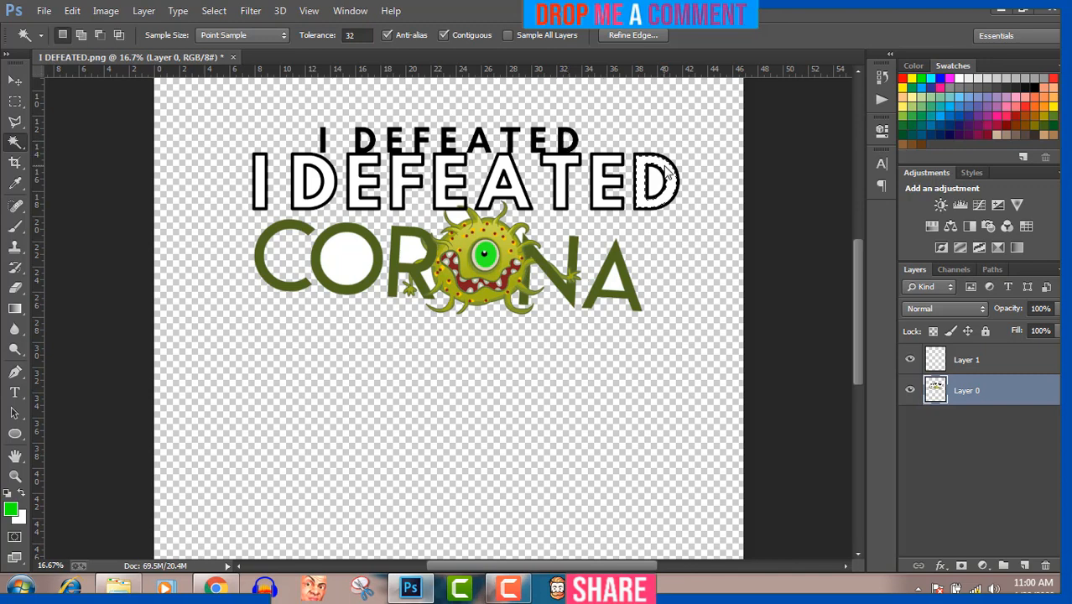
click(598, 185)
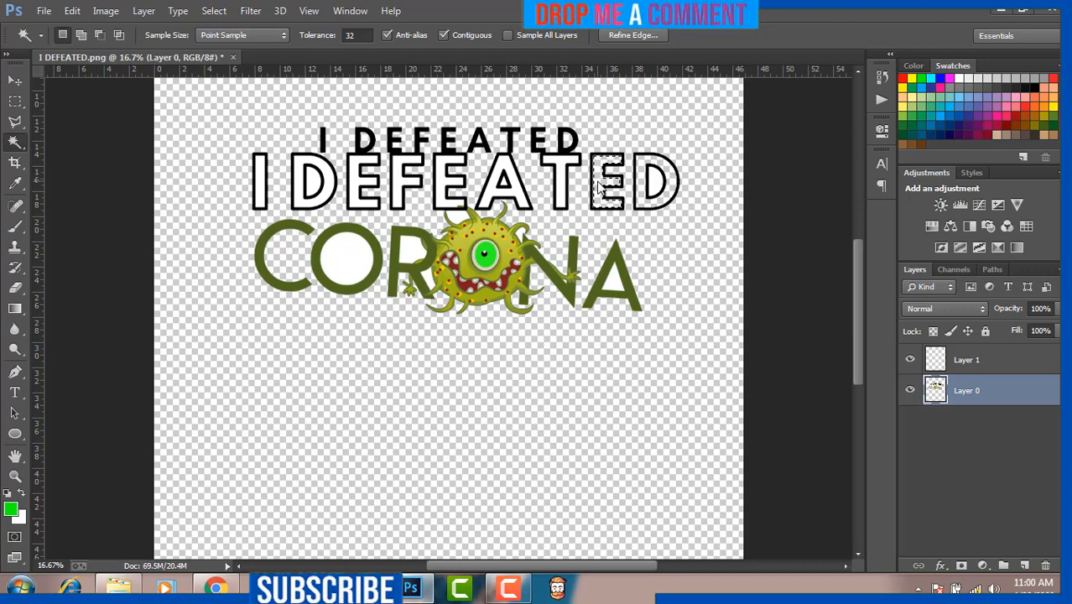
click(562, 177)
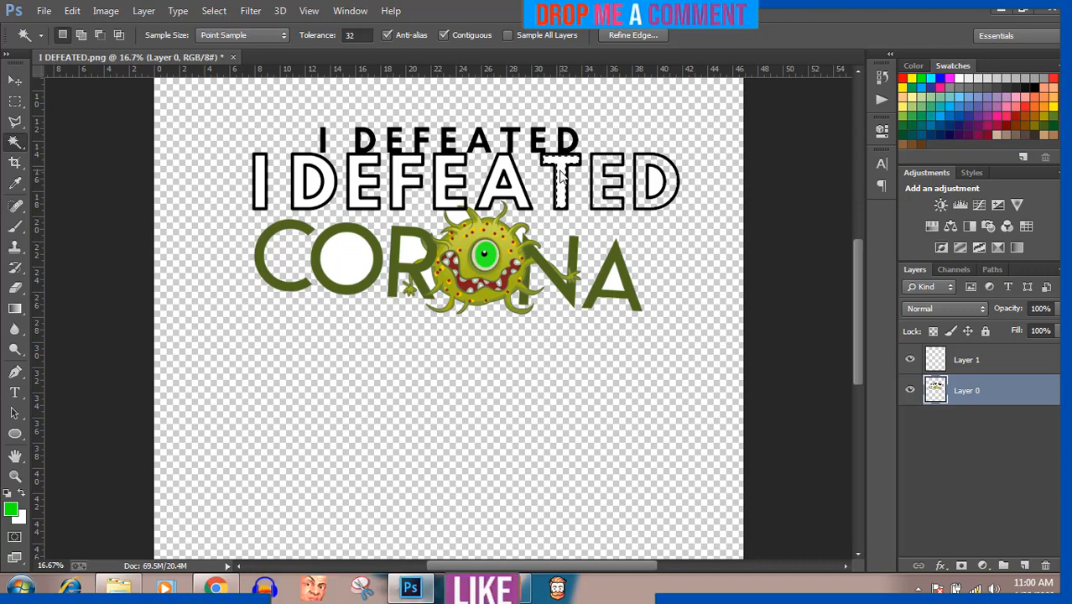
click(516, 195)
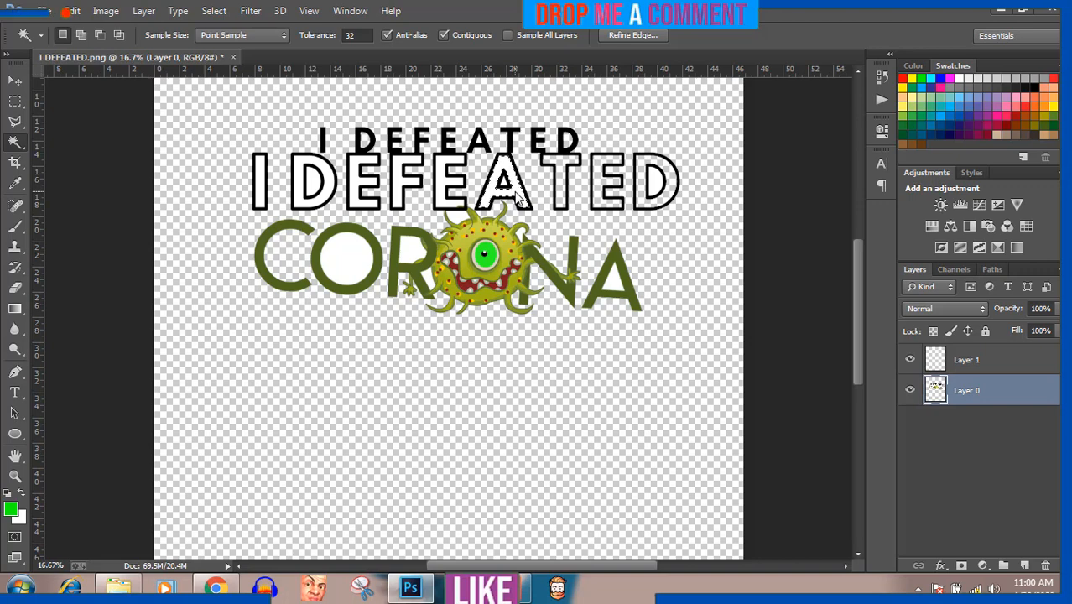
click(654, 186)
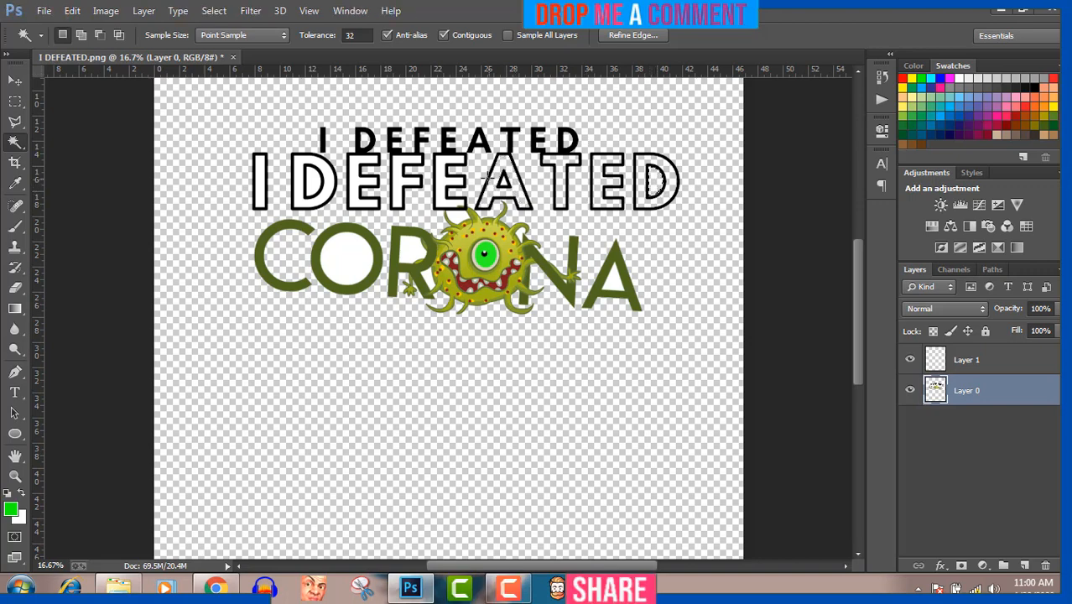
Delete the remaining white fills in the outlined I, D, E, F and E, and the white opening in the small black A.
click(443, 186)
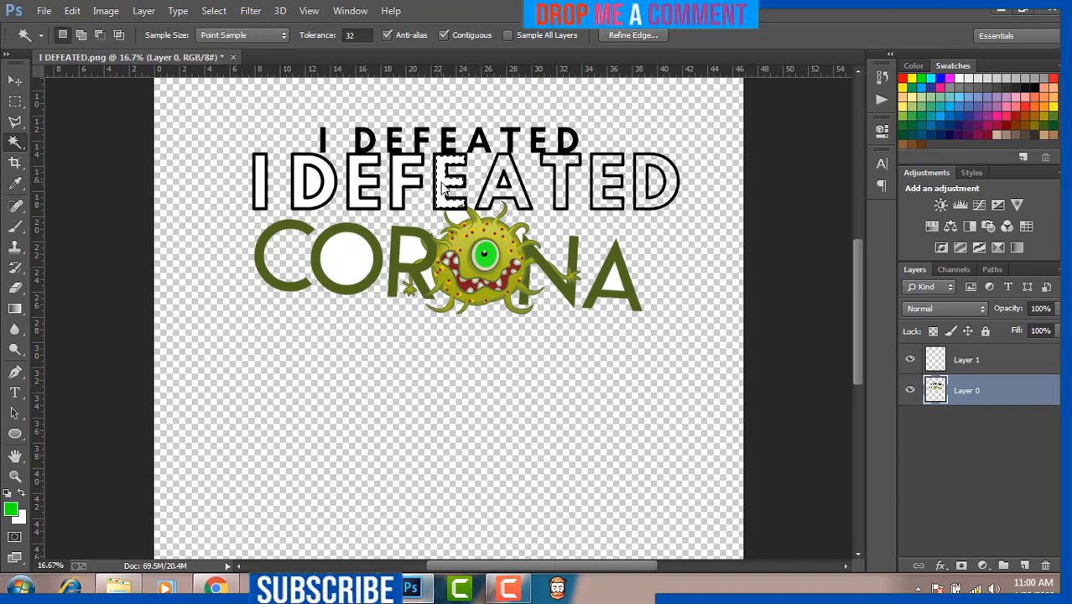
click(480, 144)
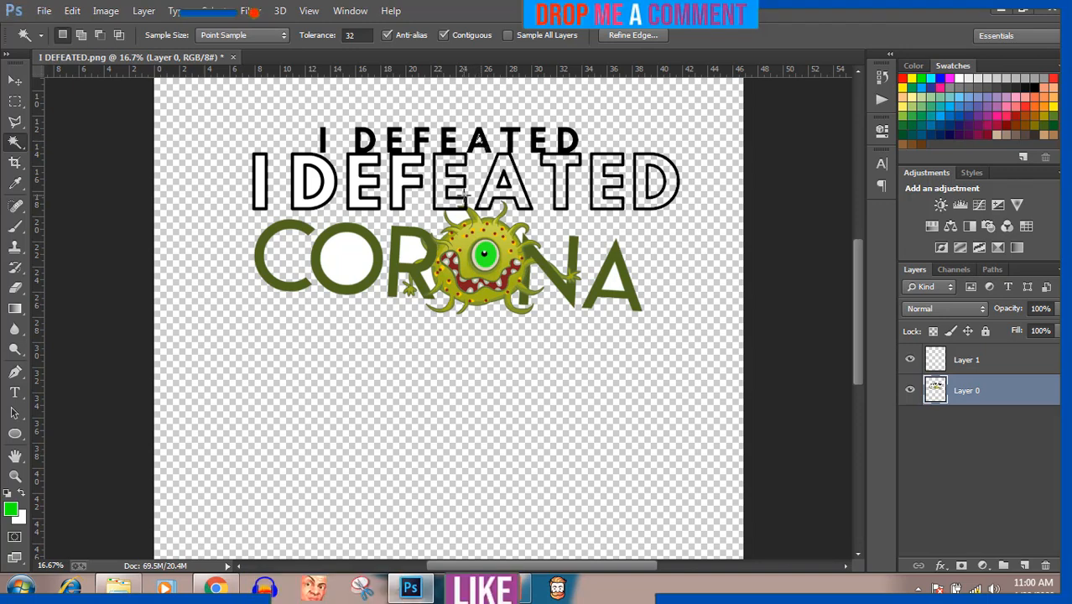
click(400, 192)
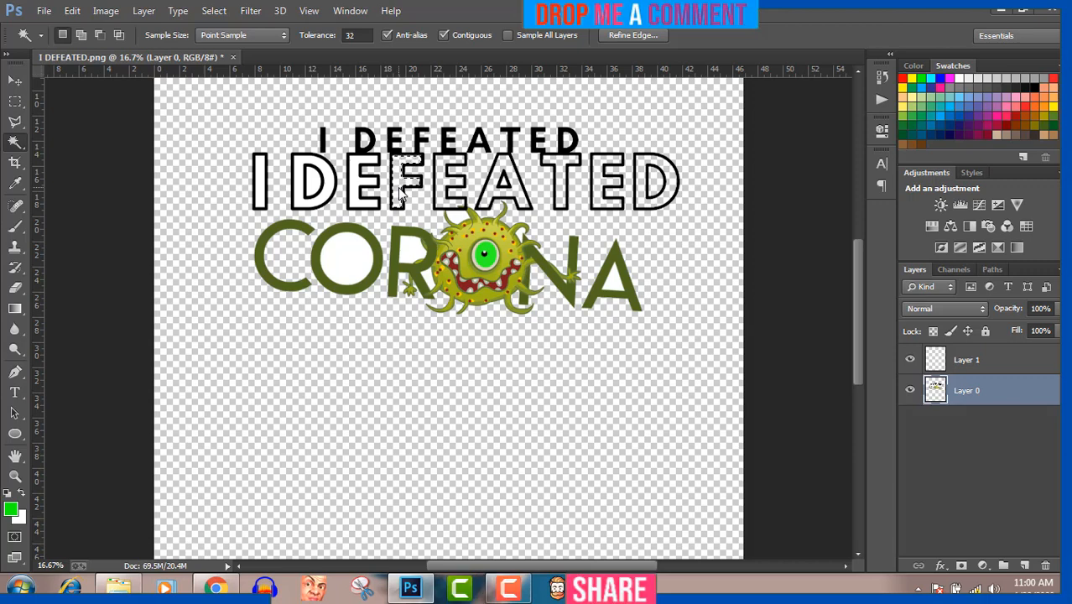
click(352, 186)
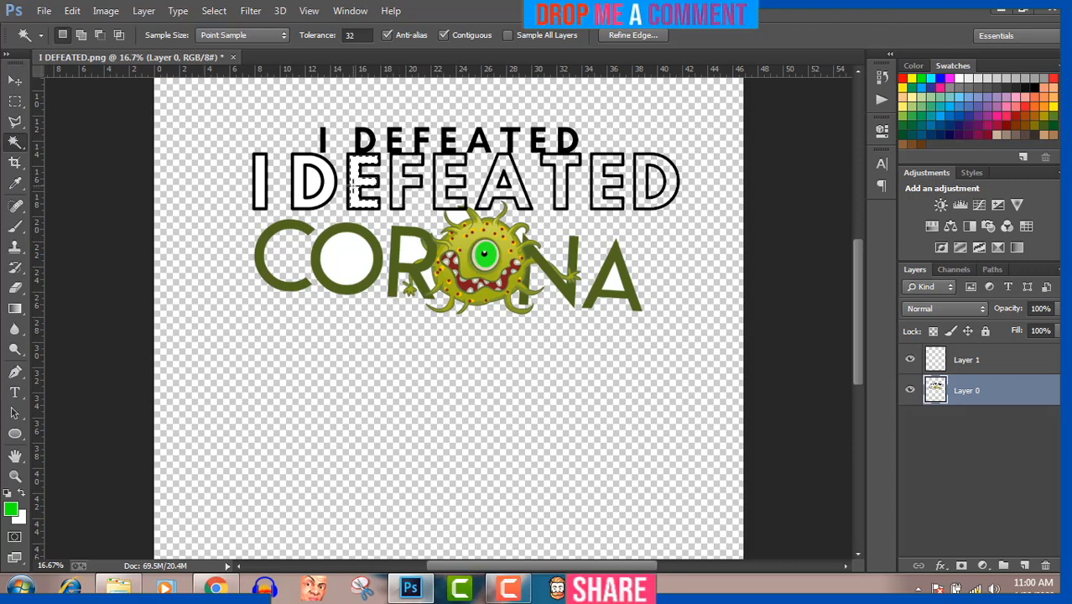
click(319, 188)
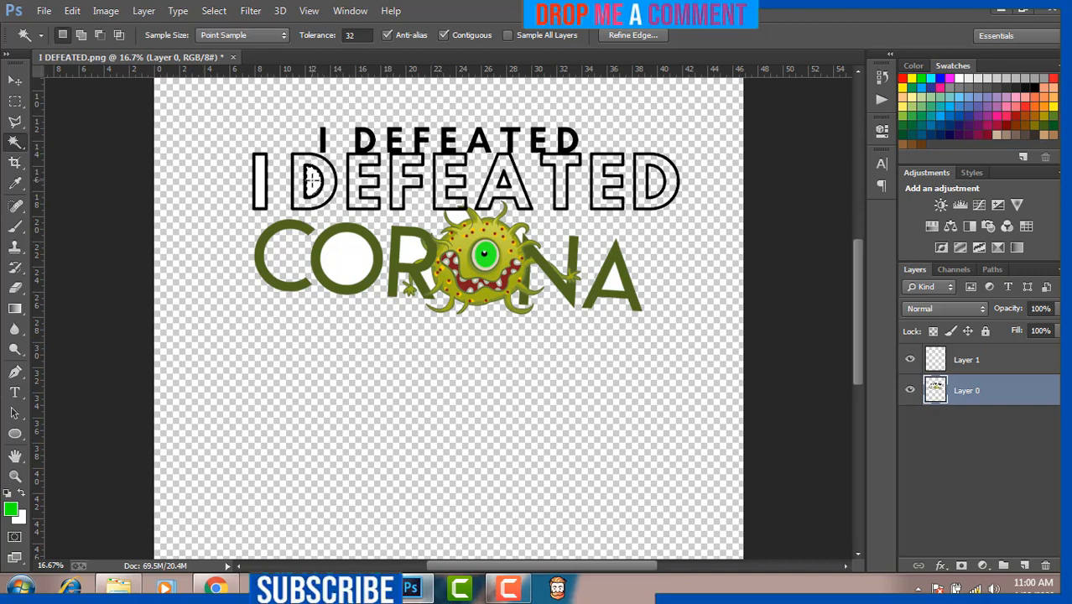
click(258, 184)
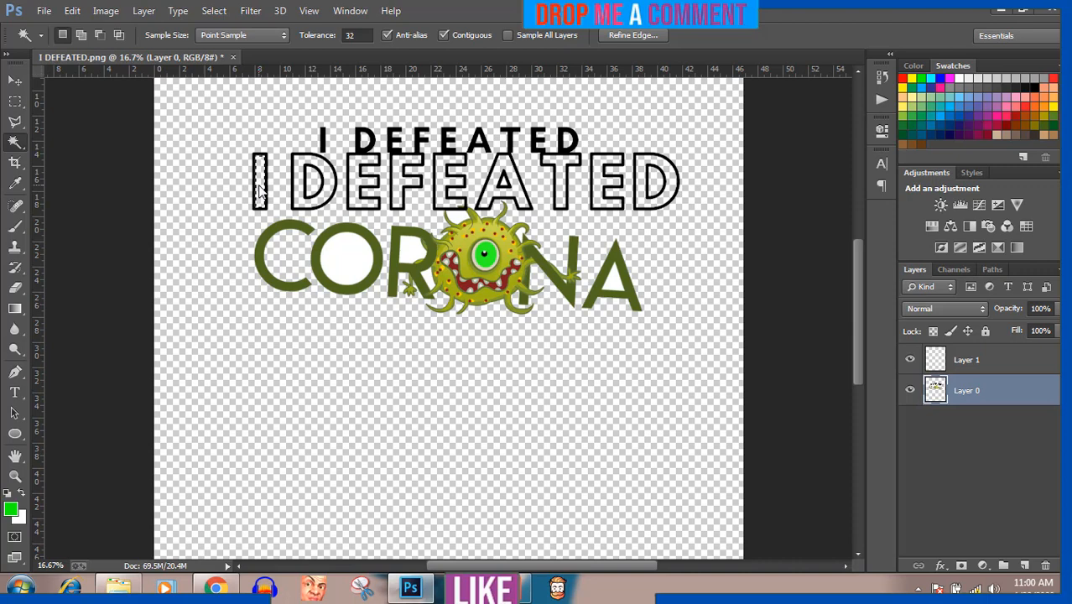
Delete the white areas inside the O, R and final A of CORONA and between the virus's upper tentacles, and clear the selection.
click(337, 250)
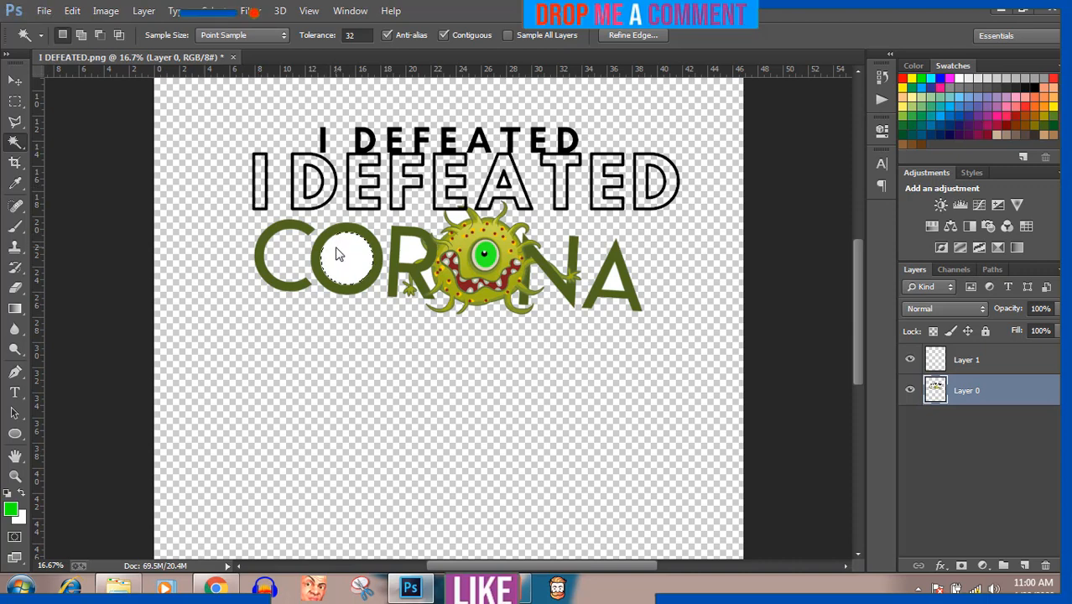
click(406, 250)
key(Delete)
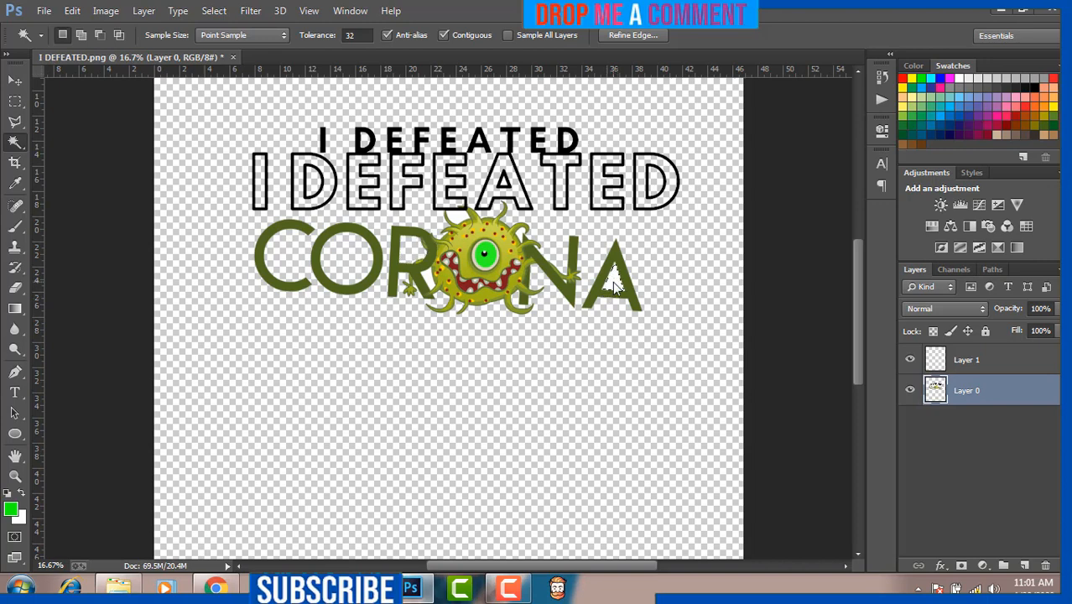
key(Delete)
key(ctrl+d)
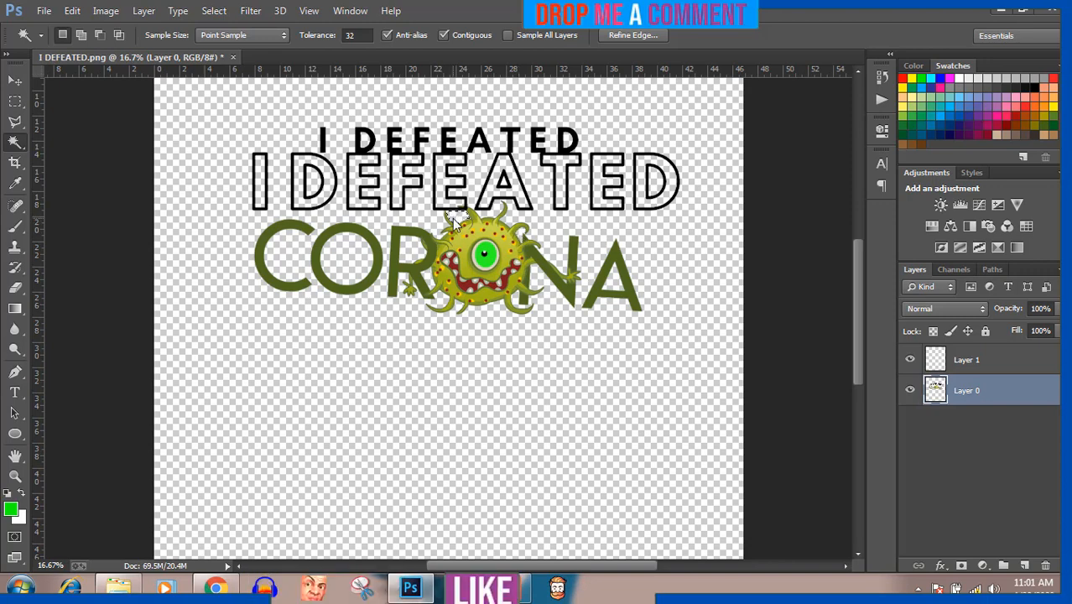
key(ctrl+d)
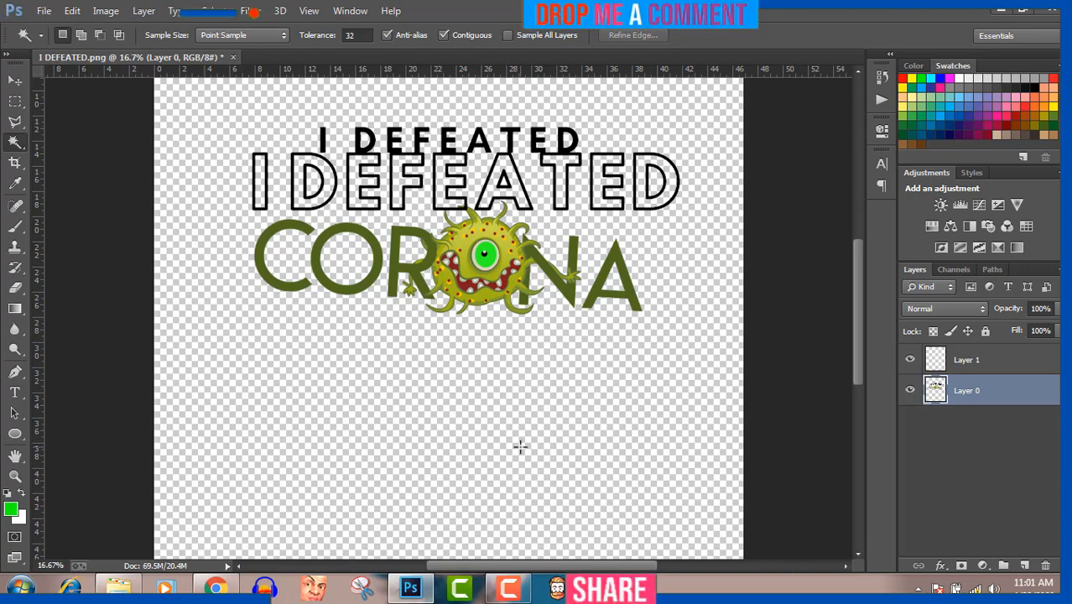
Save a PNG copy named I DEFEATED Corona in the Pictures library with Smallest / Slow compression and no interlacing.
key(ctrl+0)
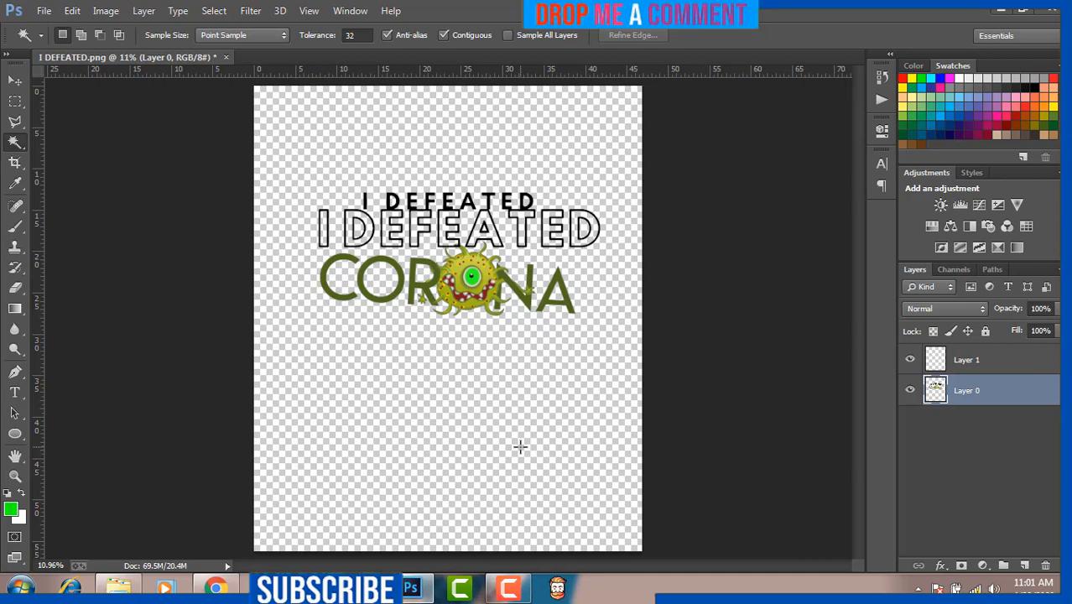
click(43, 10)
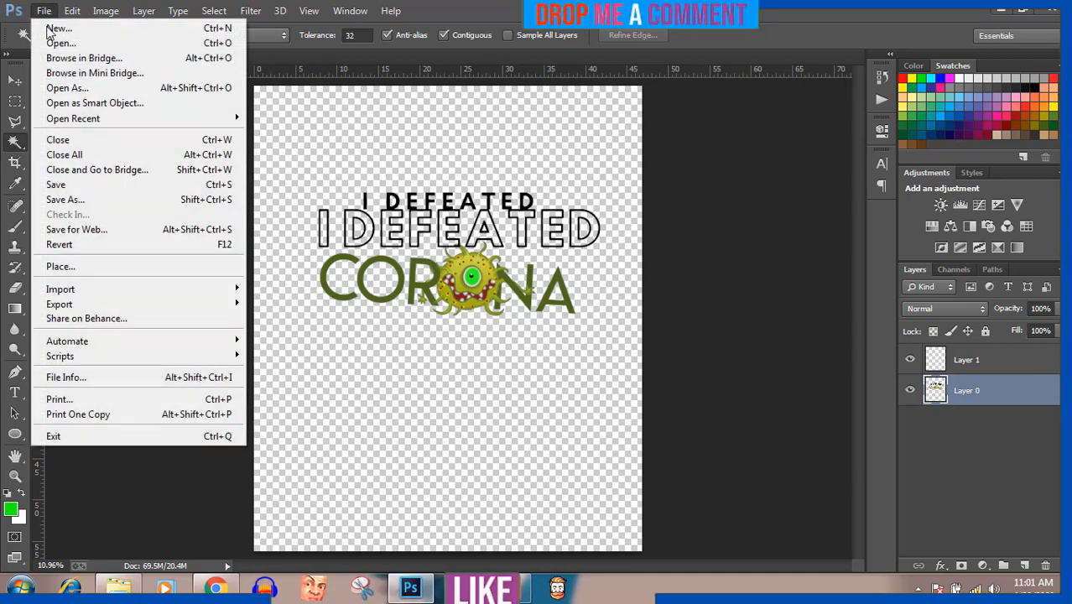
click(75, 199)
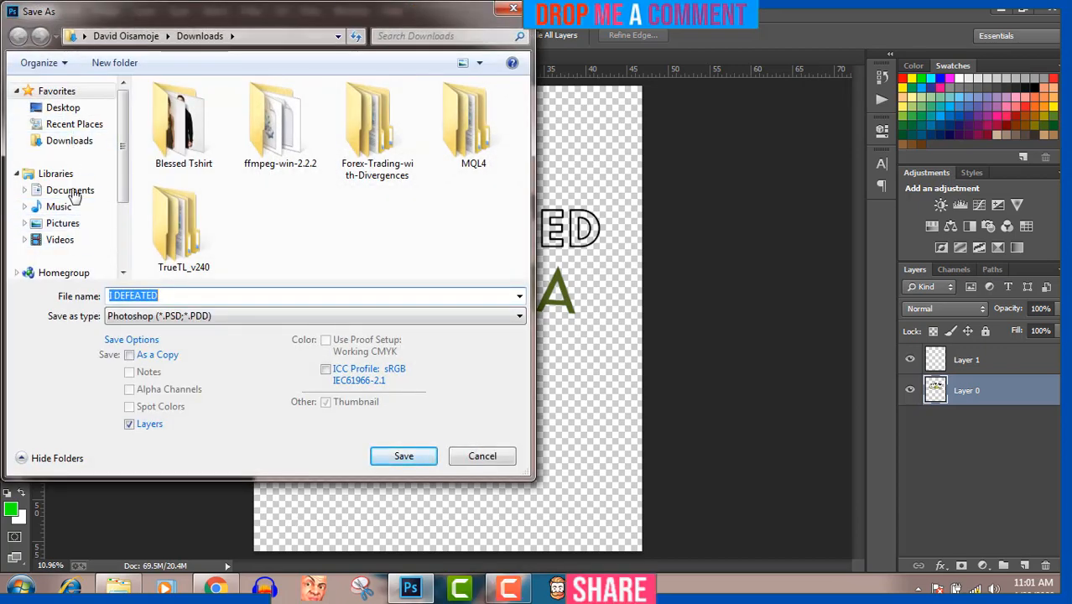
click(73, 226)
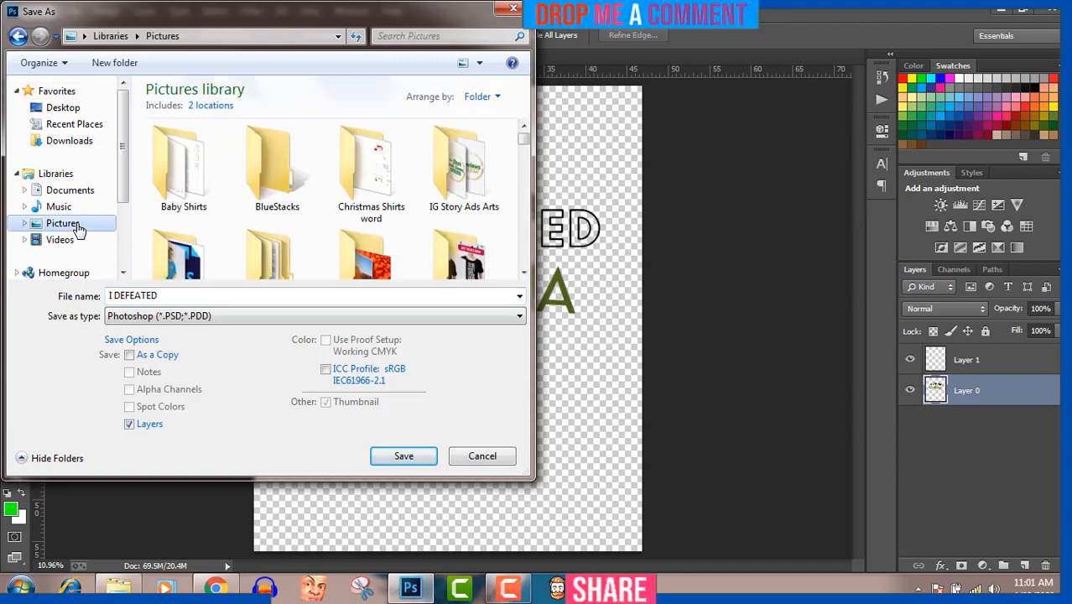
click(185, 295)
click(187, 294)
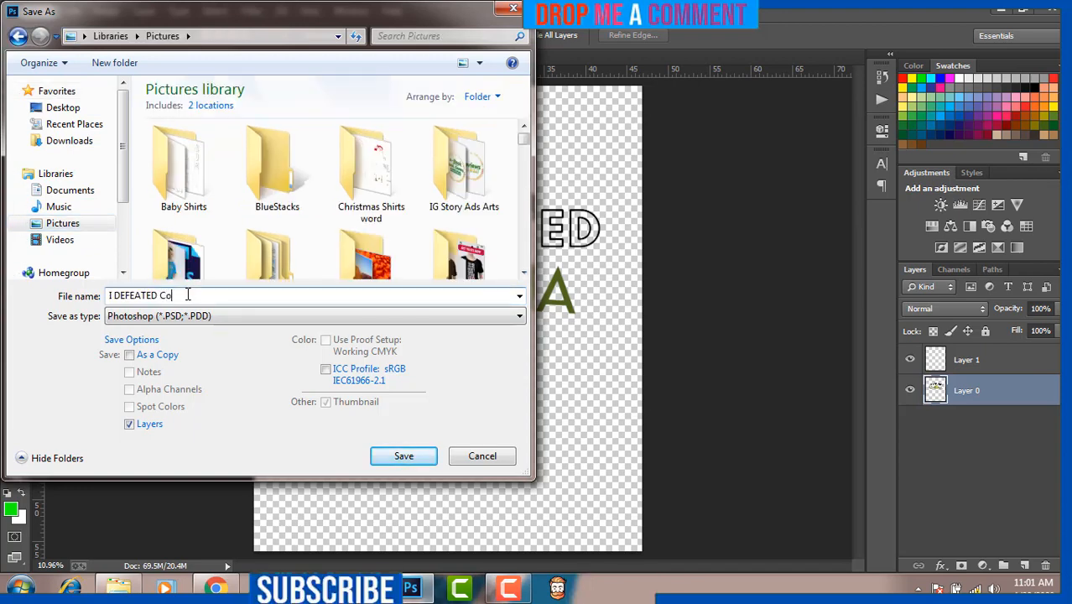
text(Corona)
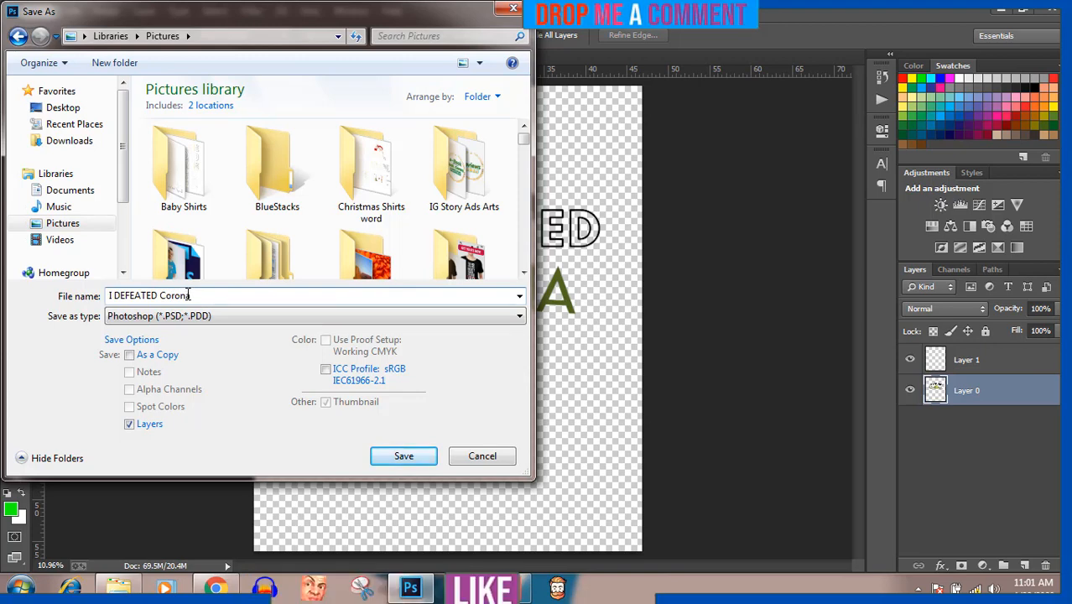
click(252, 315)
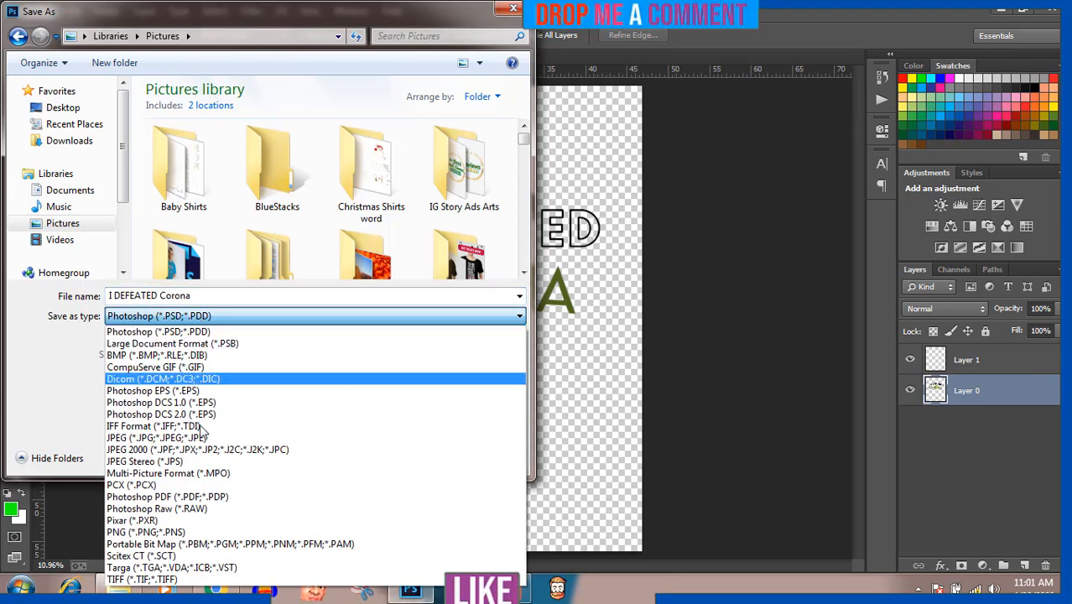
click(192, 532)
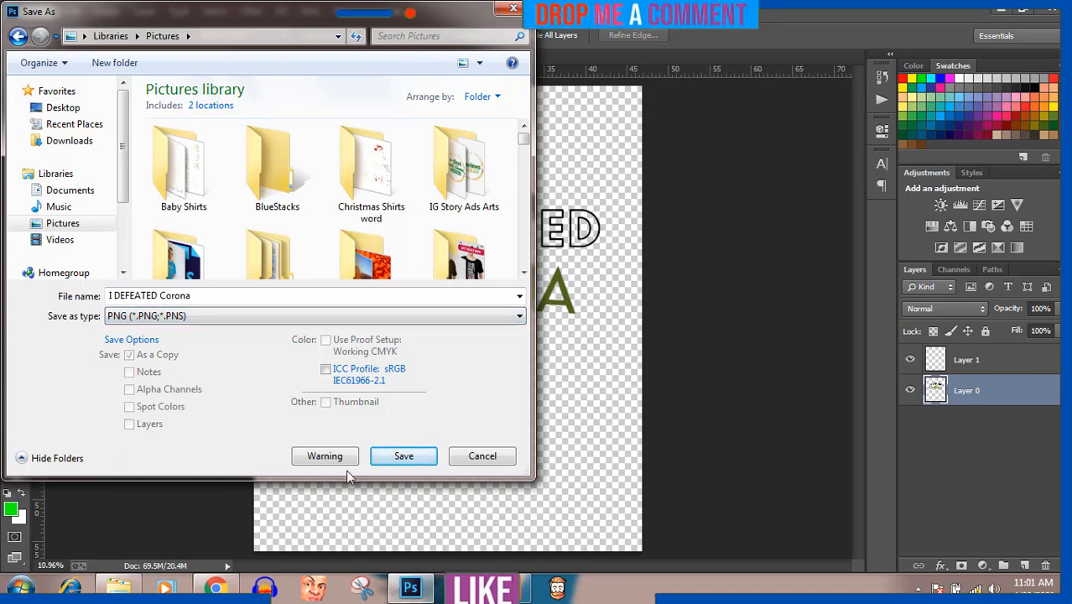
click(401, 457)
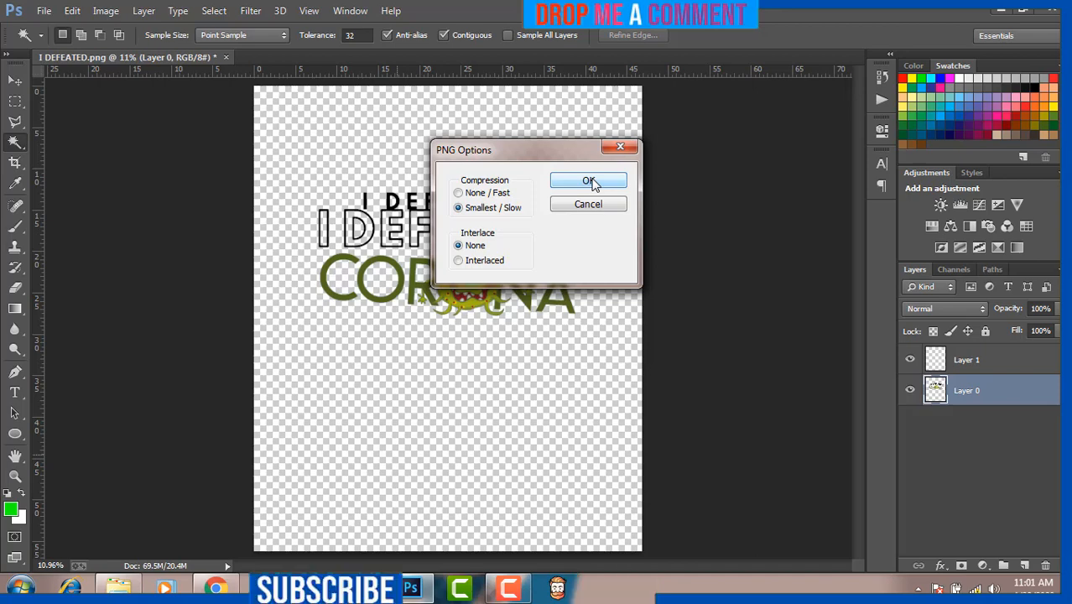
click(590, 182)
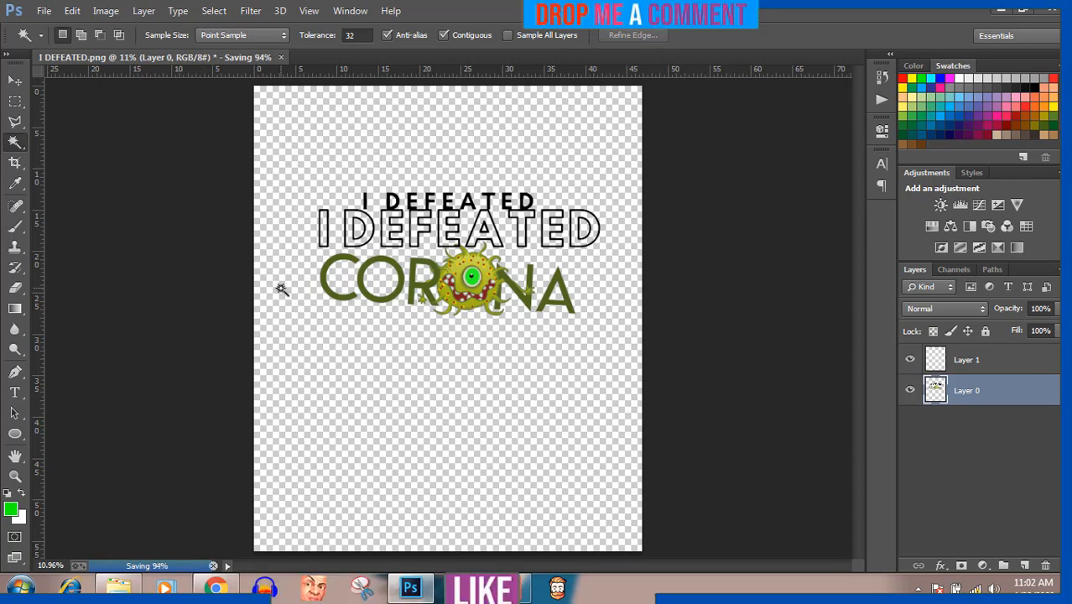
click(520, 594)
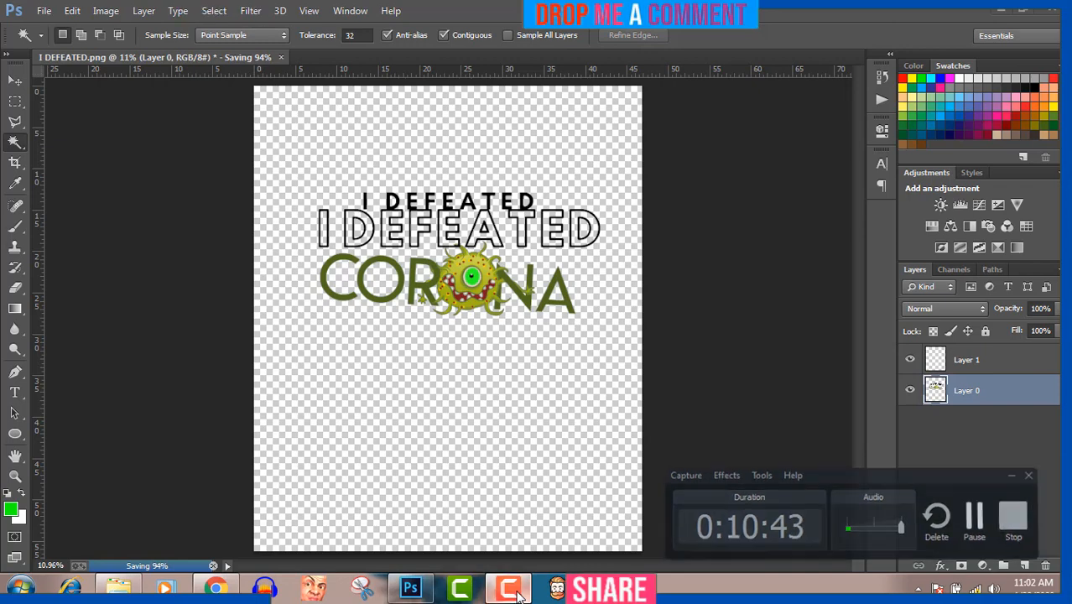
click(519, 594)
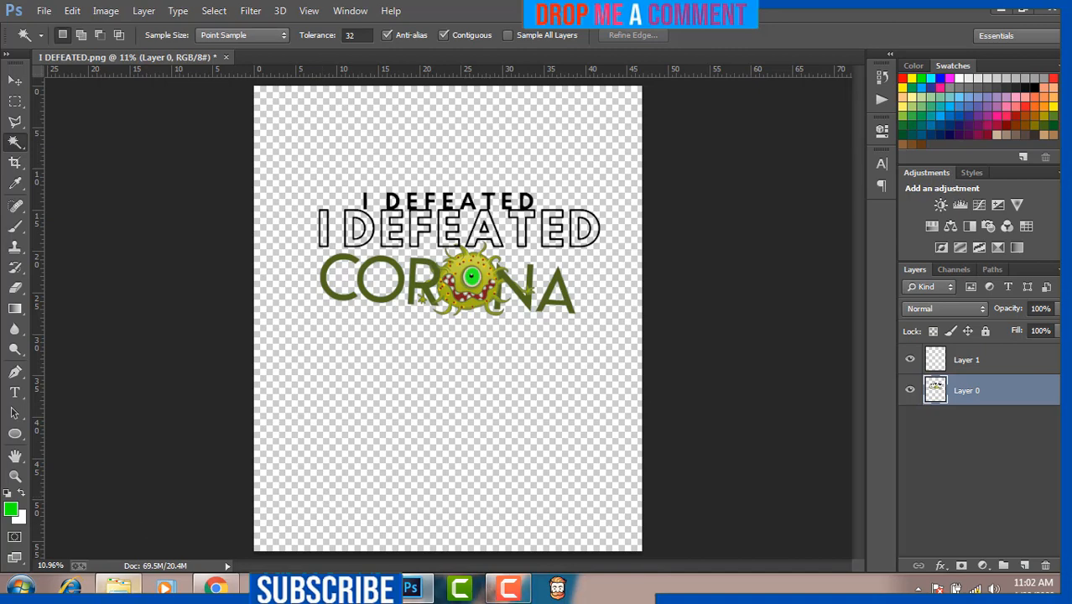
Open the New tshirt mockup on hunger PSD from the MOckUps folder in the Pictures library.
click(118, 588)
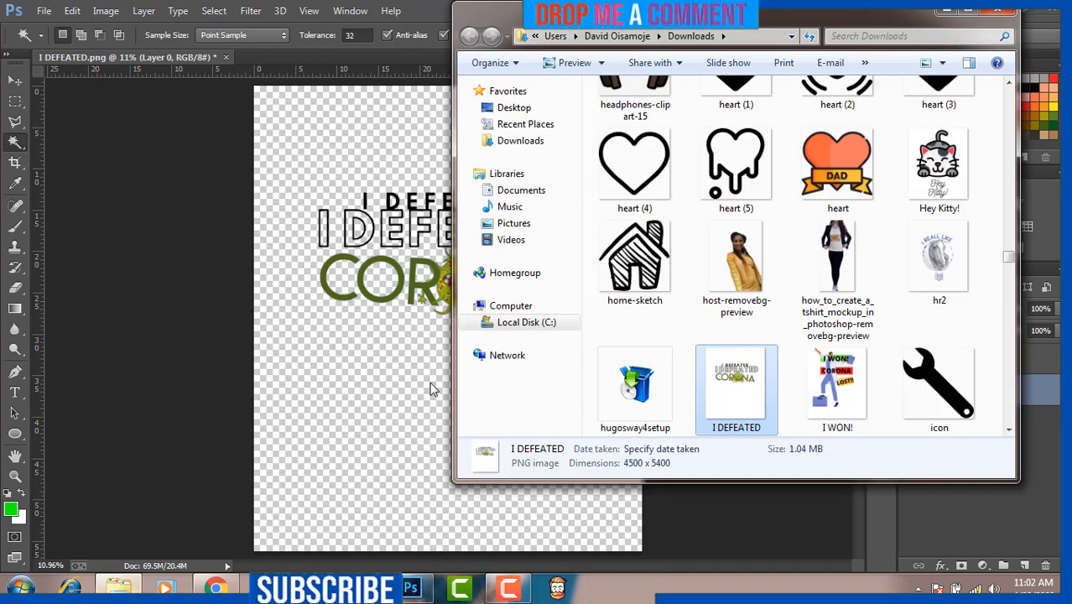
click(549, 226)
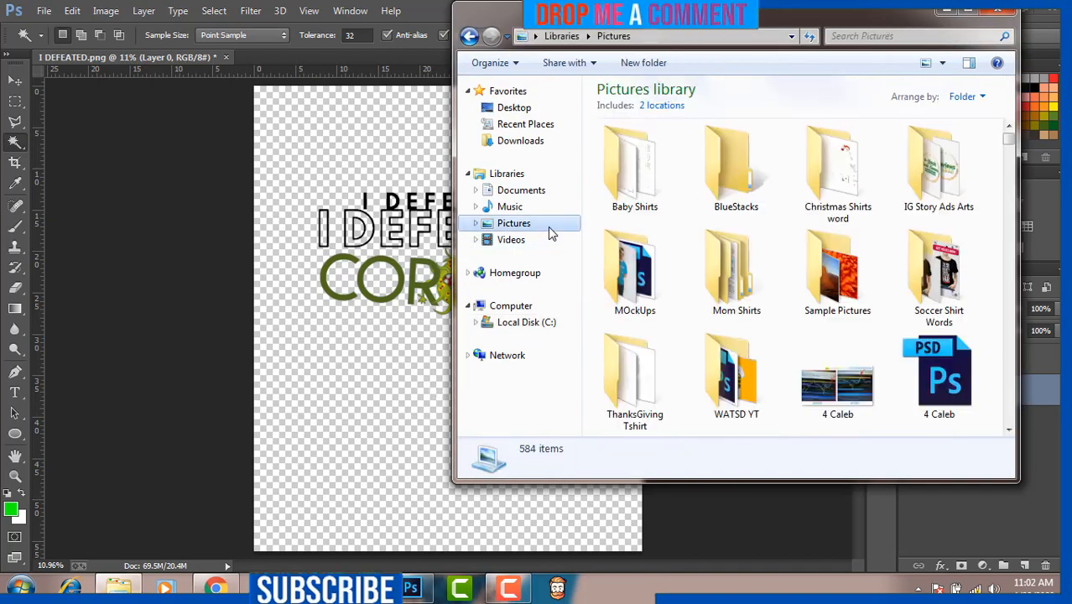
double_click(629, 273)
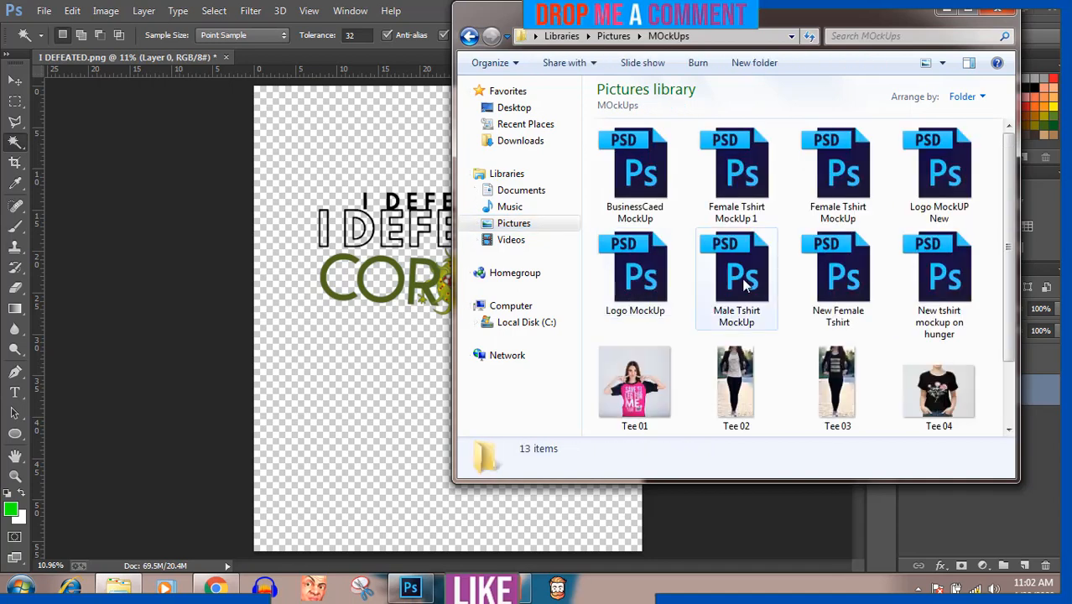
click(940, 289)
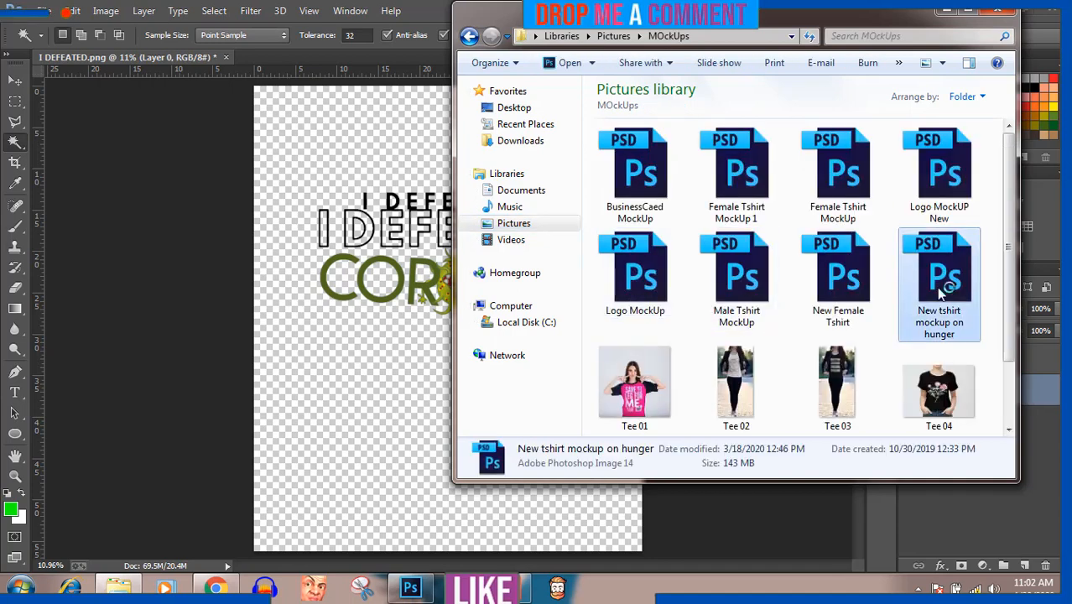
double_click(940, 290)
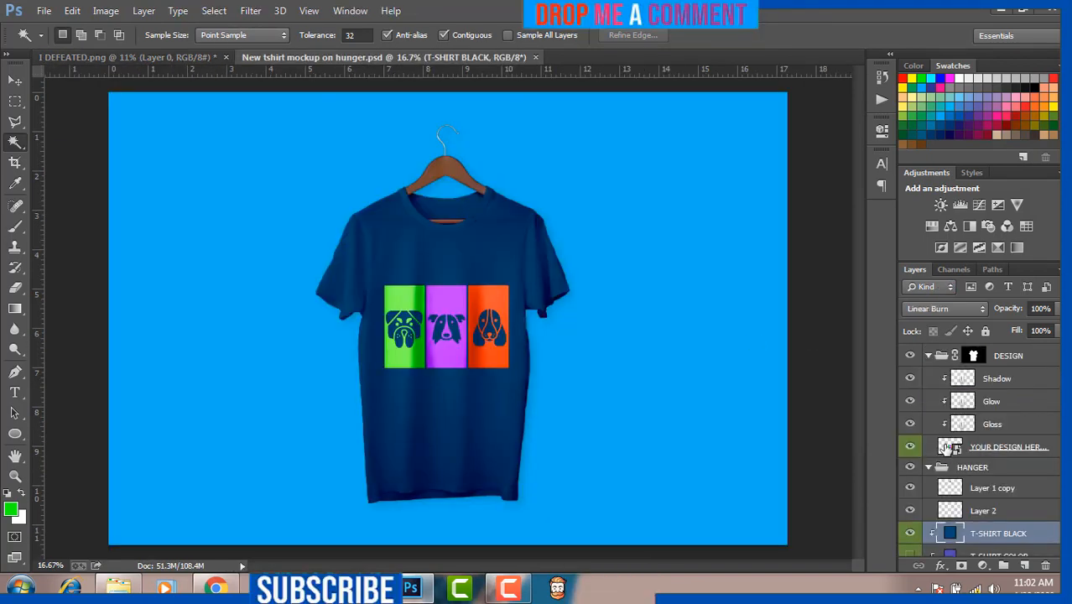
Open the contents of the YOUR DESIGN HERE smart object and delete its dg c and Bali layers.
click(946, 447)
double_click(950, 447)
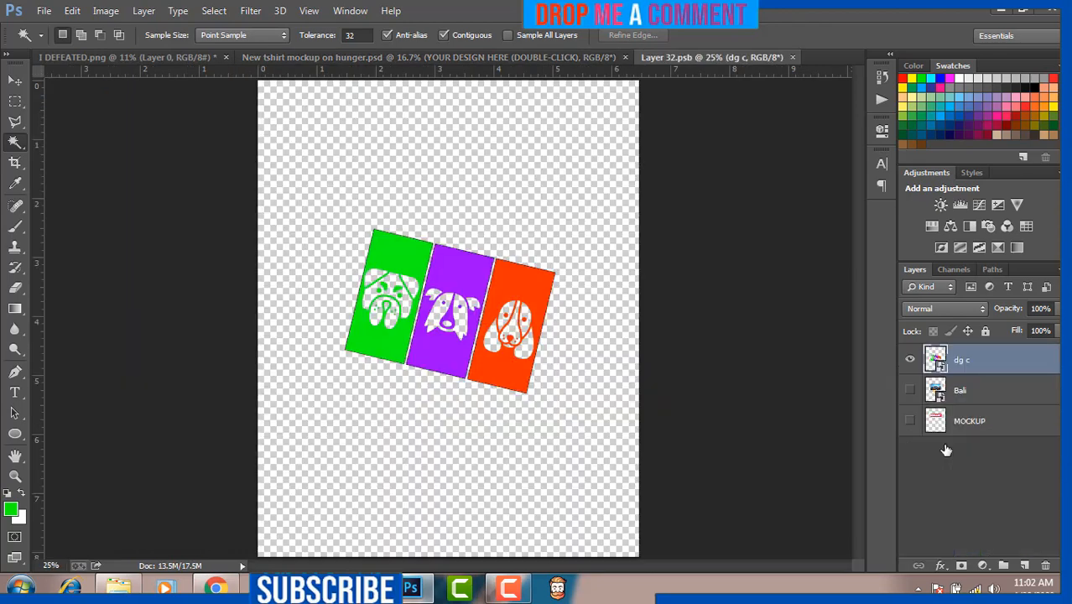
key(Delete)
key(Delete)
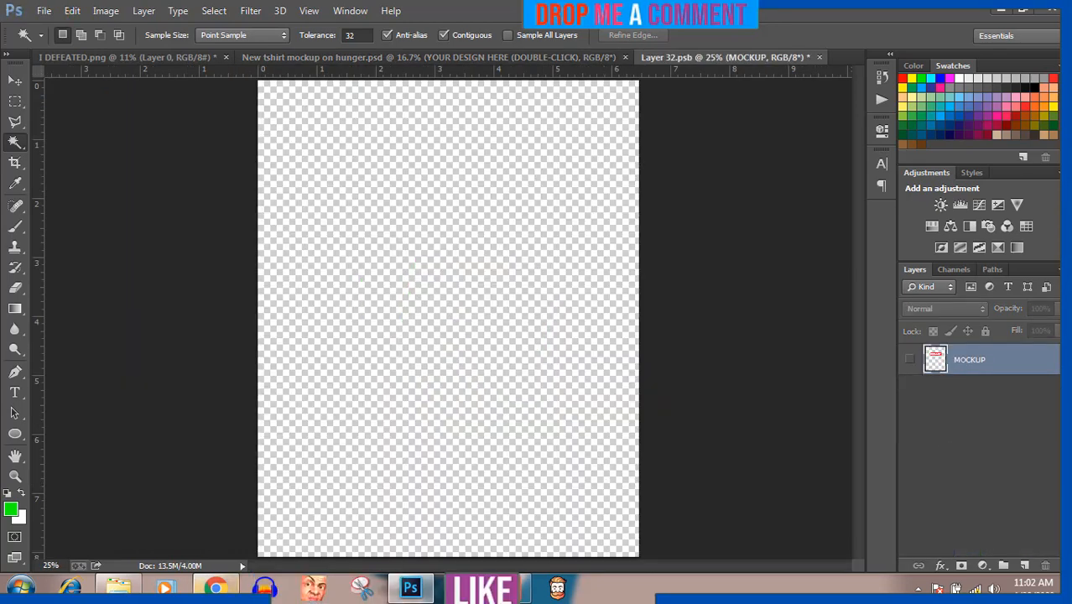
Place the I DEFEATED Corona PNG from the Pictures library into the smart object document and scale it to about 11%.
mouse_move(118, 588)
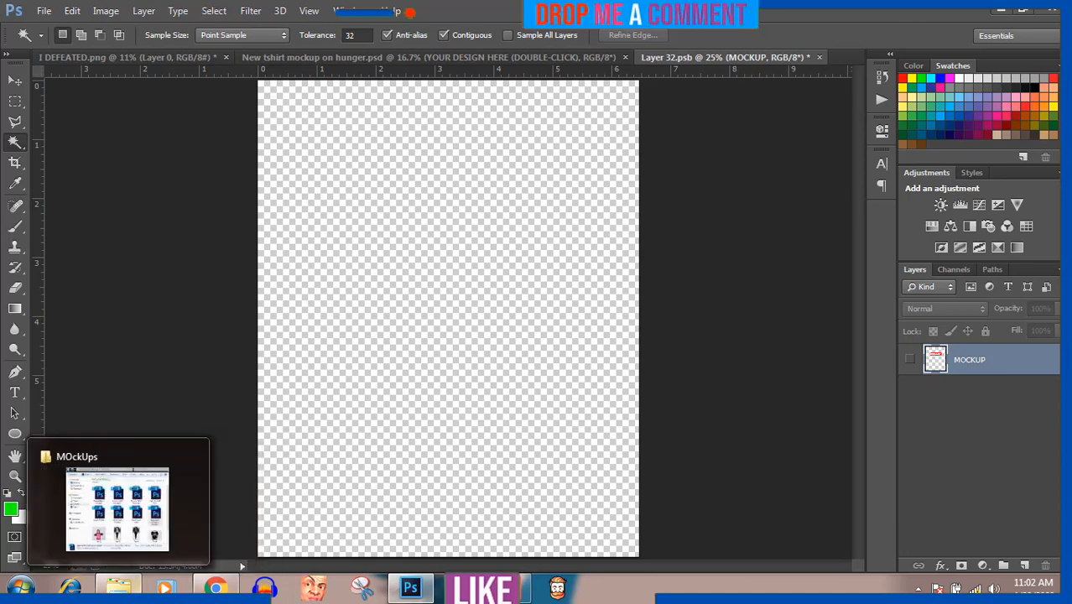
click(118, 587)
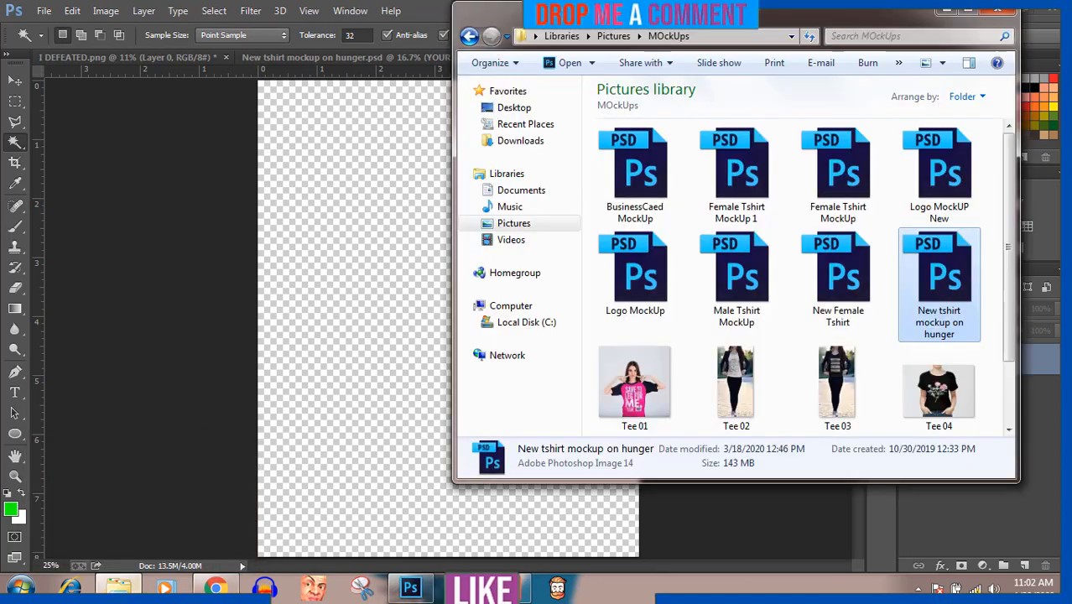
click(527, 225)
click(660, 270)
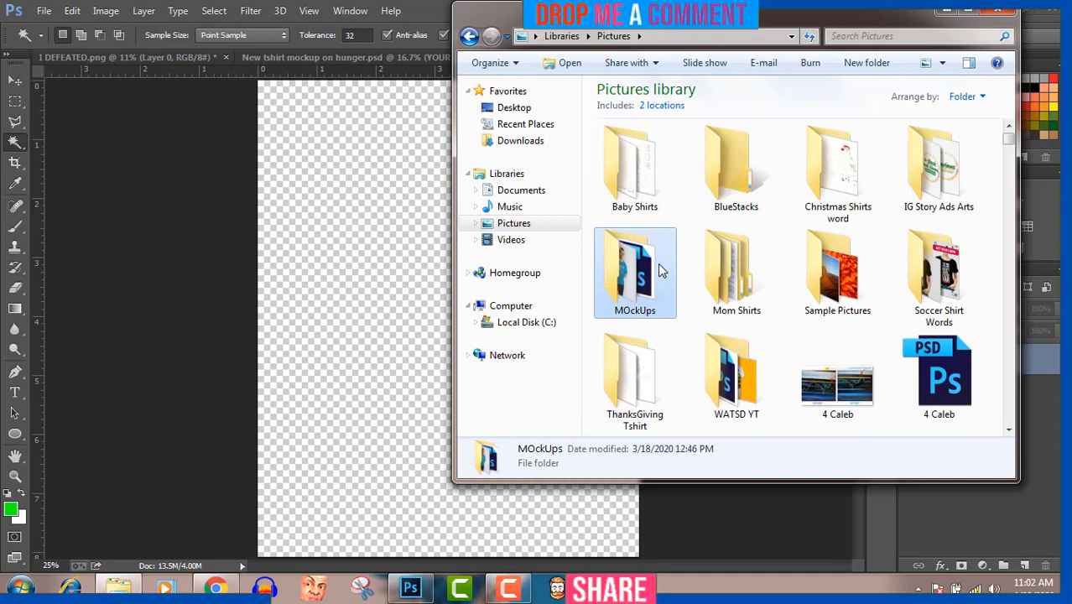
key(i)
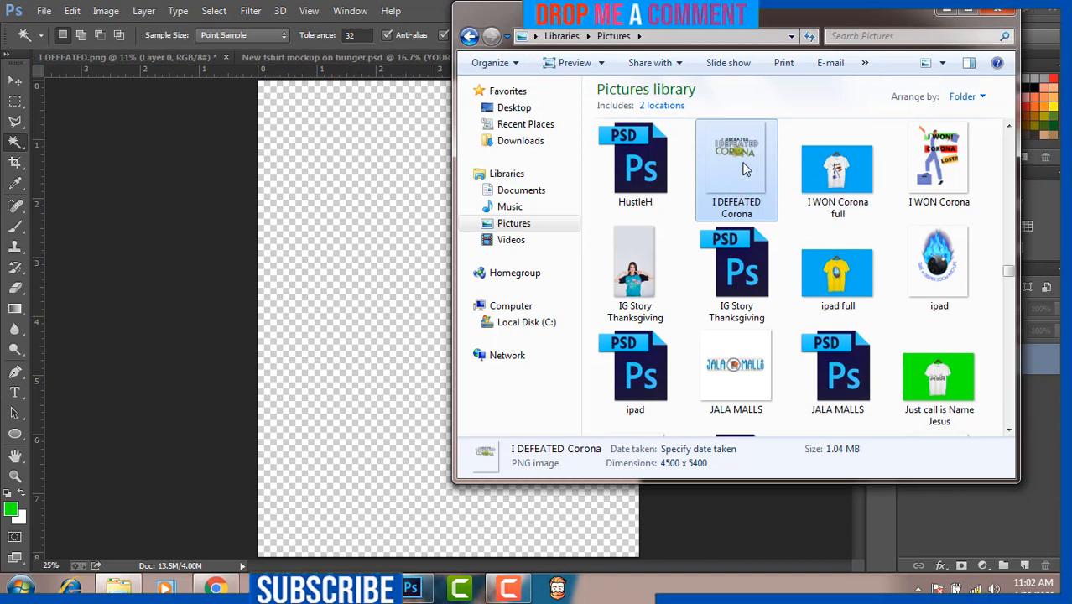
drag(742, 168, 381, 272)
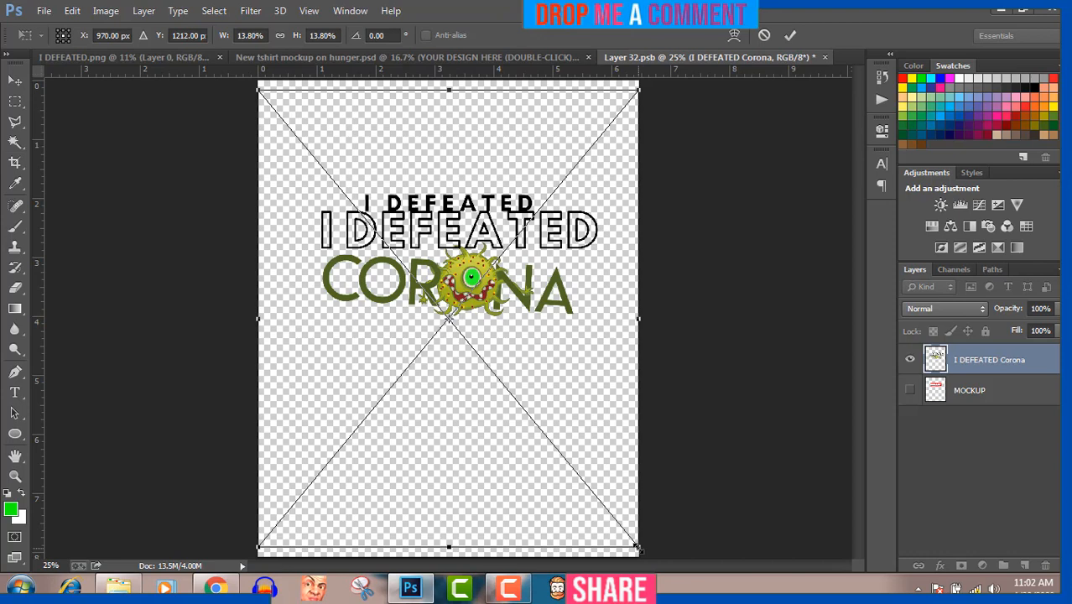
drag(638, 548, 590, 509)
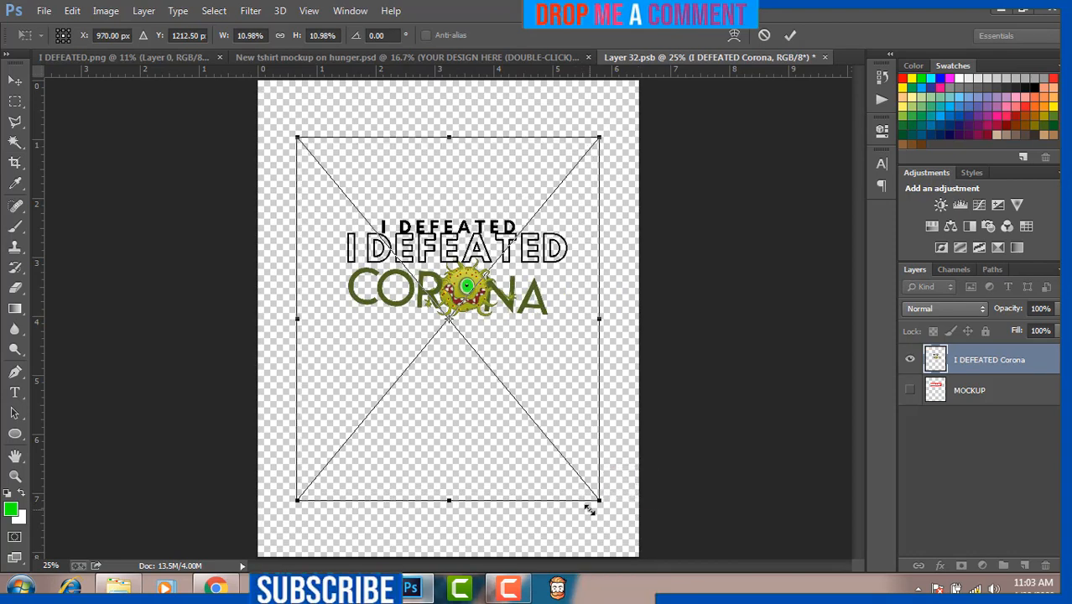
key(w)
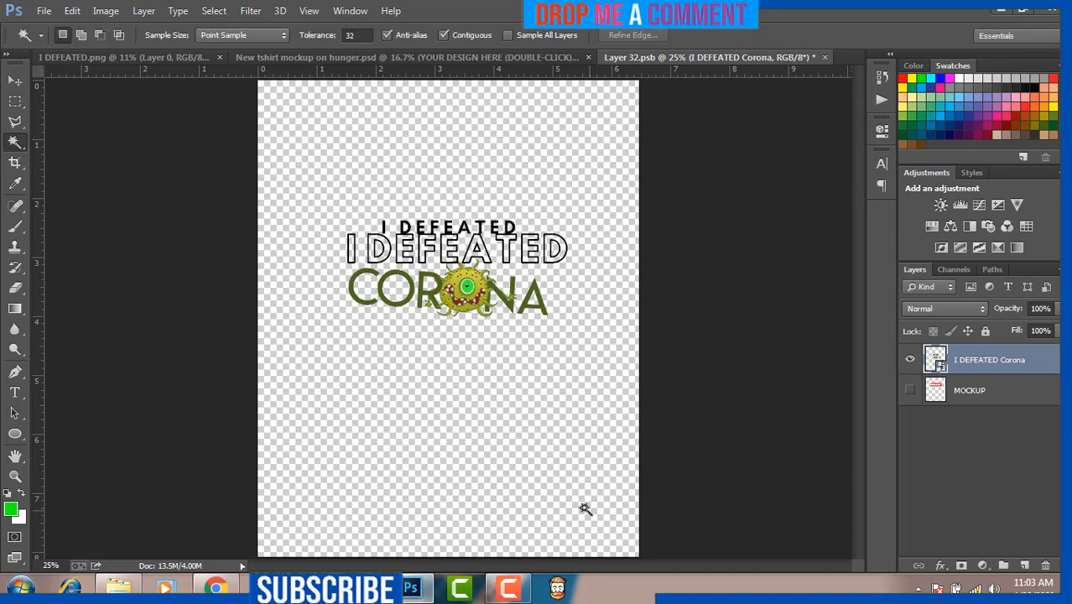
Save the smart object contents and check the design on the New tshirt mockup on hunger document.
click(44, 10)
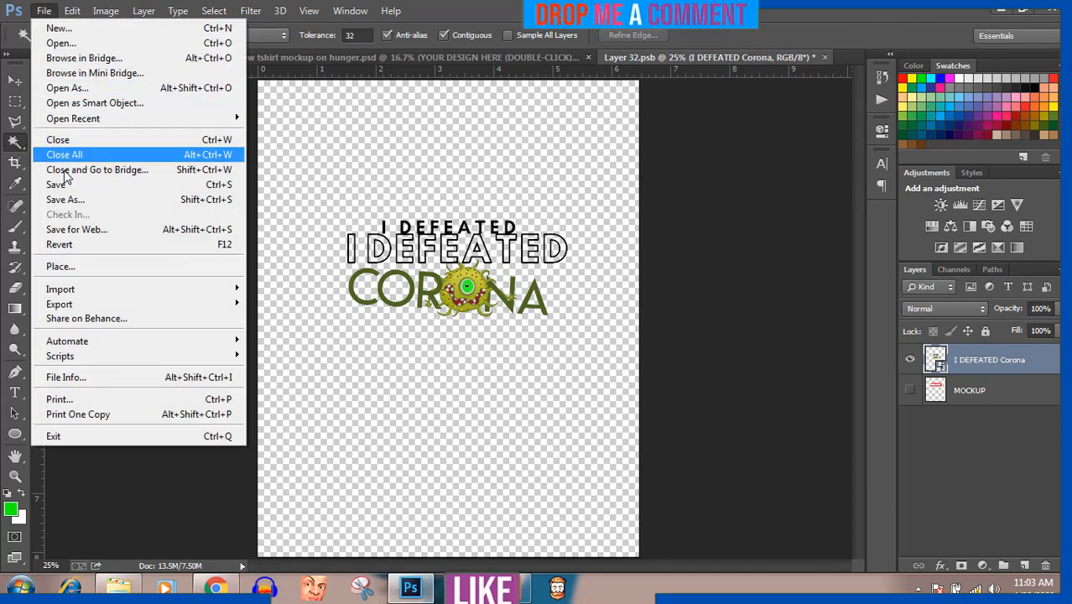
click(65, 187)
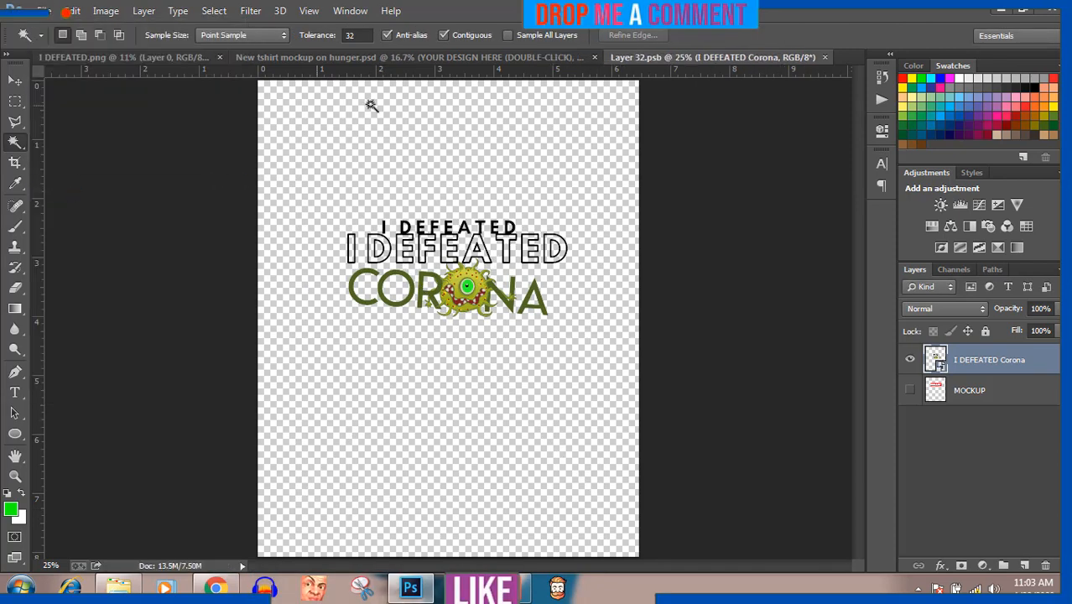
click(443, 59)
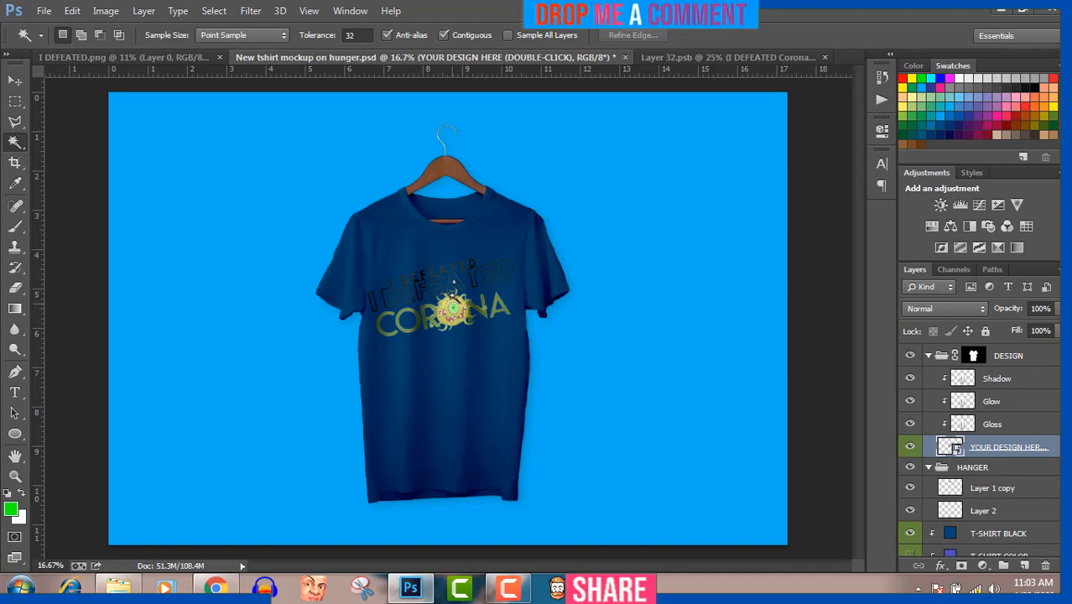
In I DEFEATED.png, remove the leftover white inside the A of the outlined DEFEATED and clear the selection.
click(176, 58)
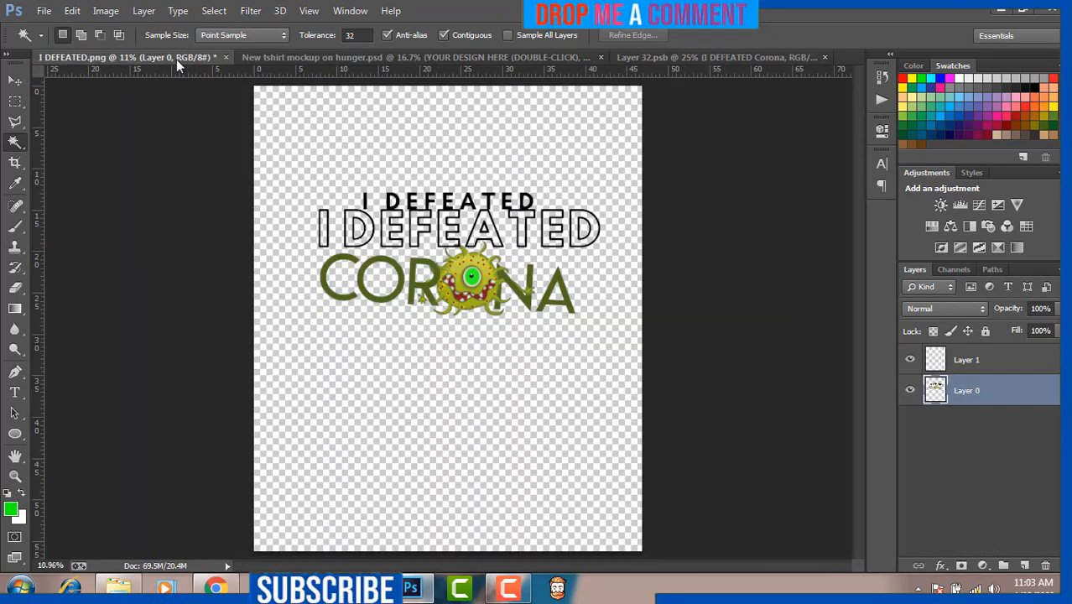
click(484, 227)
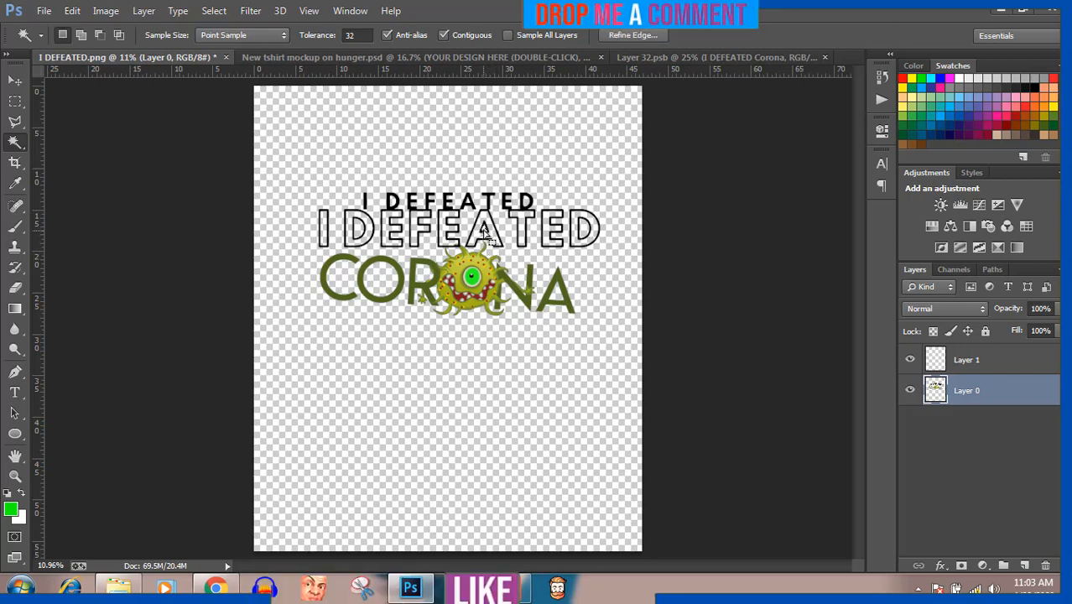
key(ctrl+d)
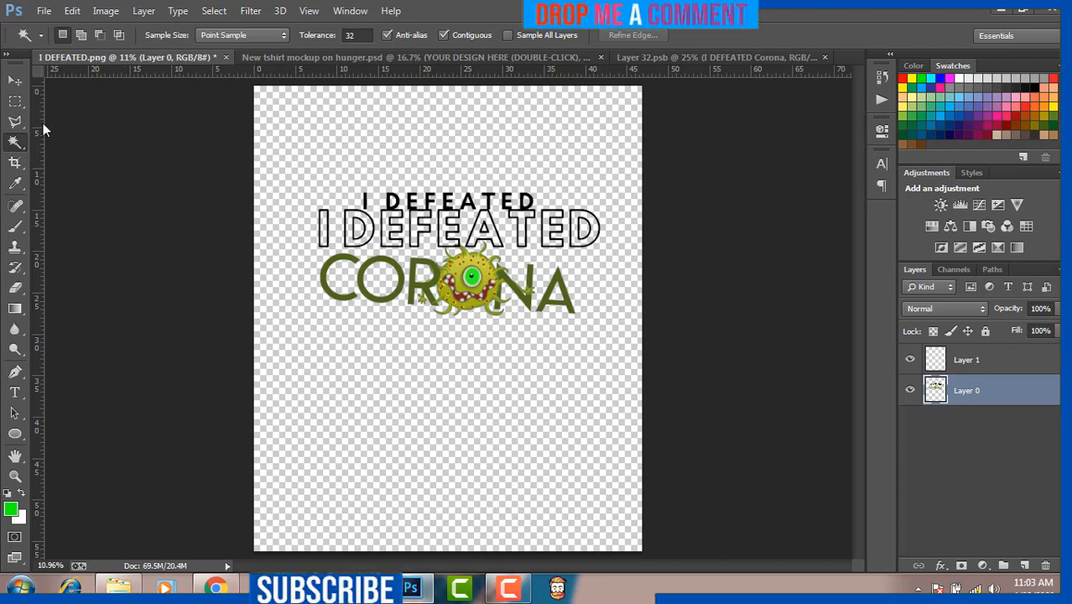
Save the design as a PNG copy named I DEFEATED in the Downloads folder, replacing the existing file and accepting the PNG options.
click(44, 11)
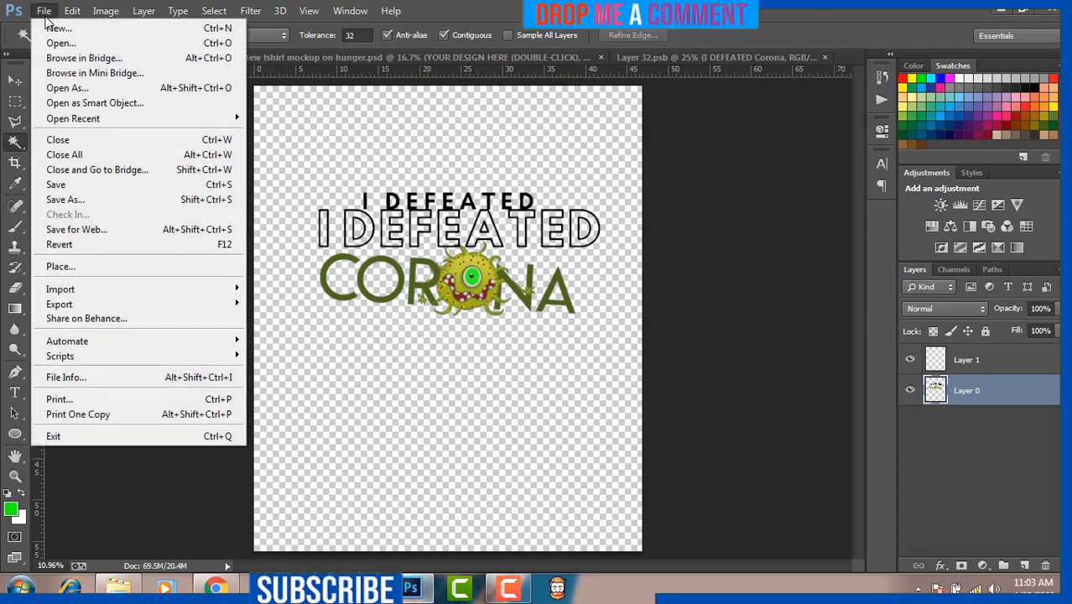
click(81, 200)
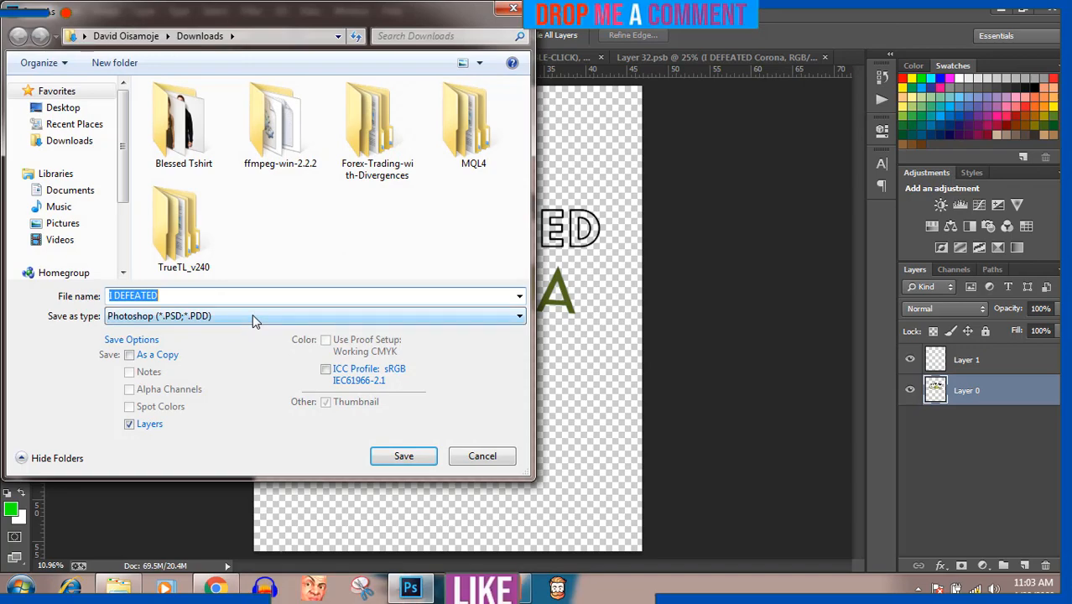
click(253, 322)
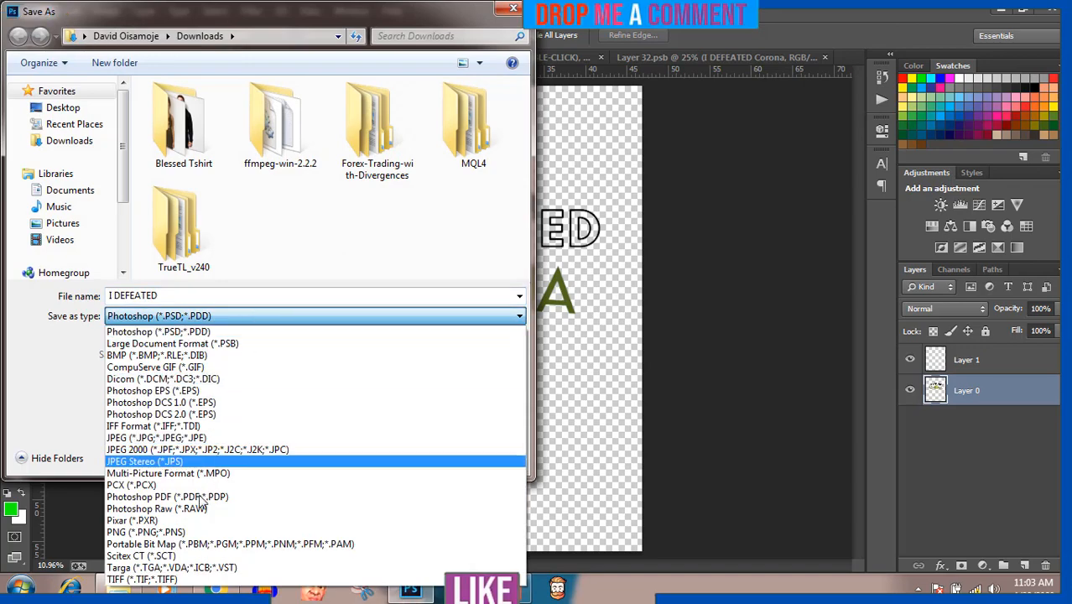
click(188, 537)
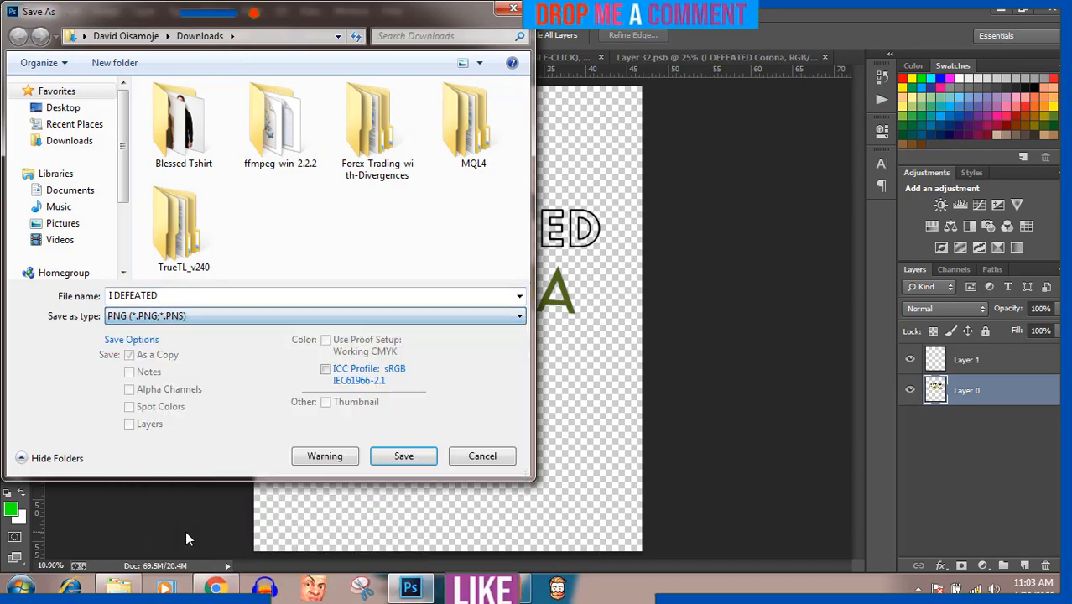
click(419, 453)
click(583, 300)
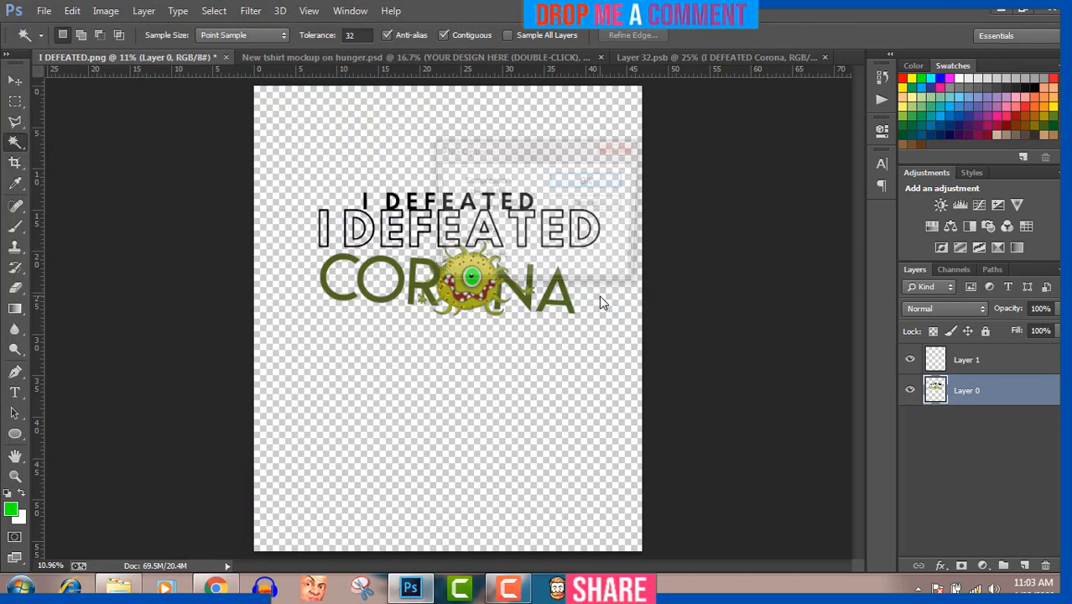
click(591, 182)
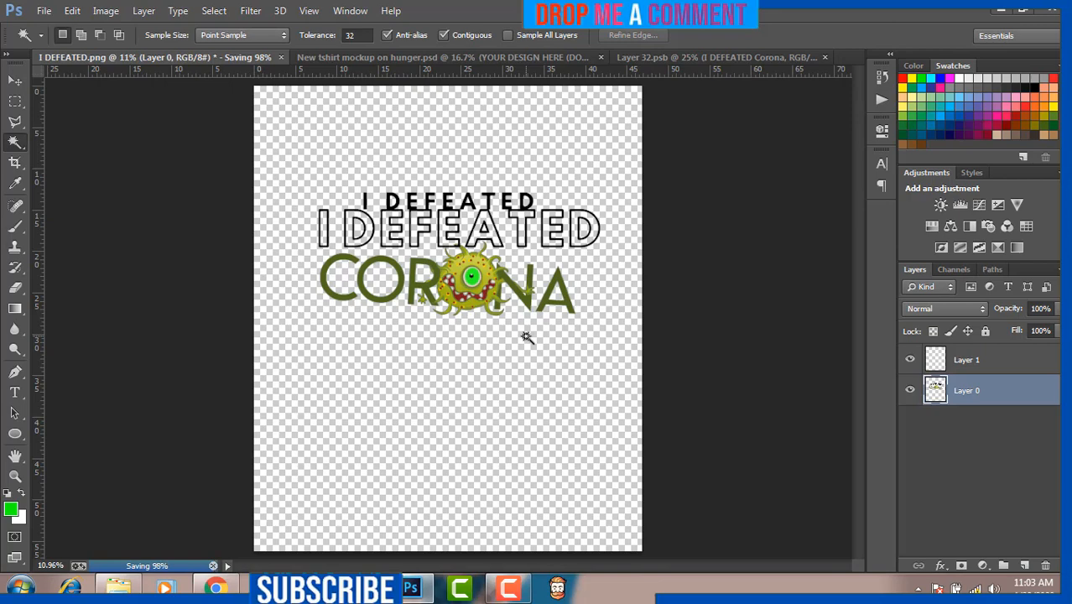
Replace the I DEFEATED Corona layer in Layer 32.psb with a newly placed I DEFEATED Corona PNG from the Pictures library, scaled down within the canvas.
click(671, 58)
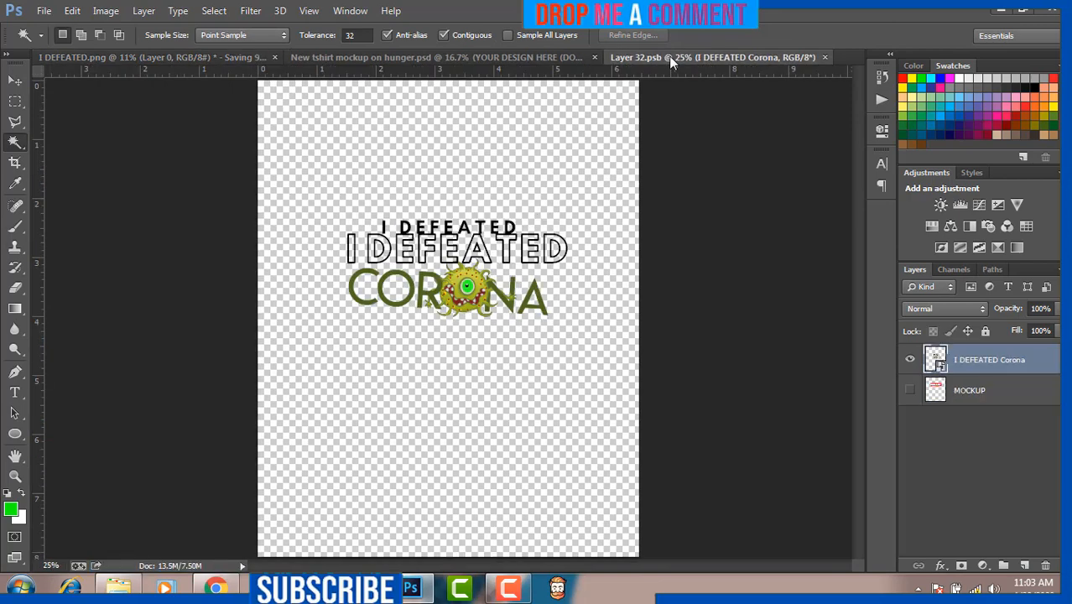
key(Delete)
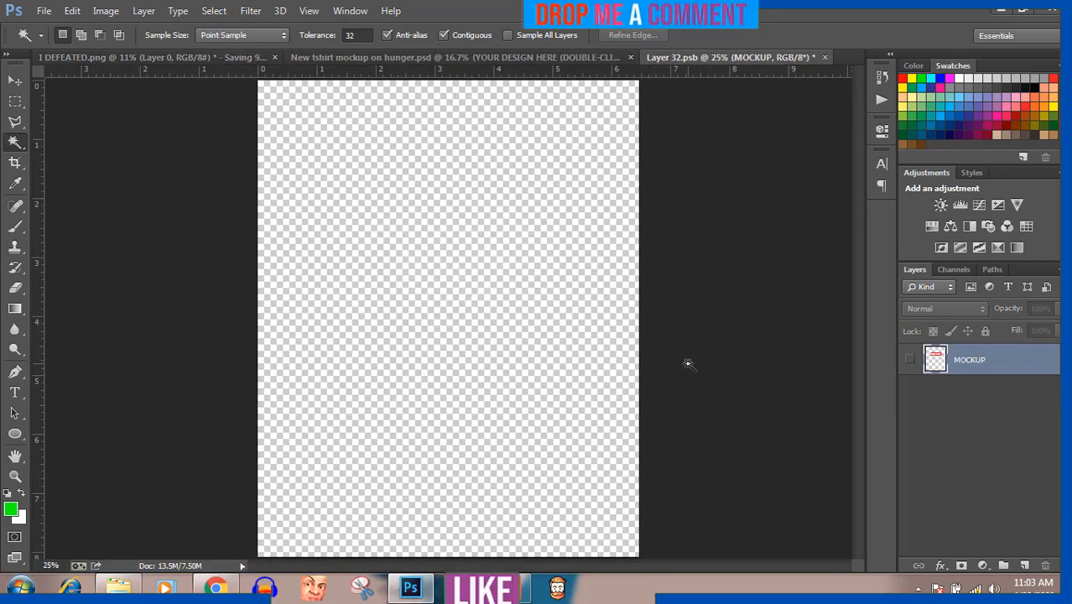
click(125, 588)
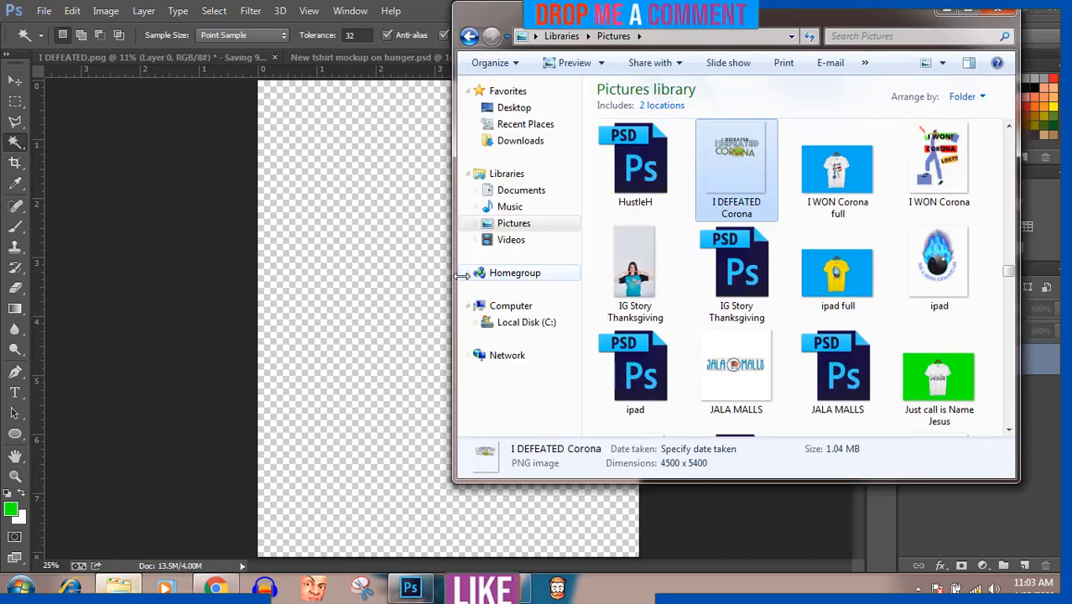
drag(426, 235, 425, 241)
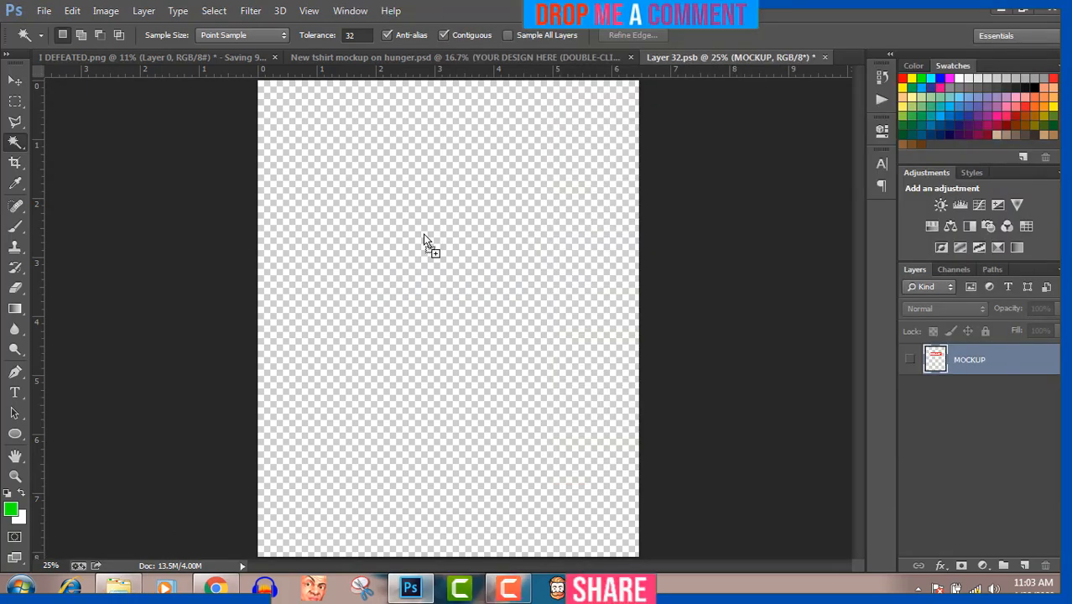
drag(425, 241, 426, 241)
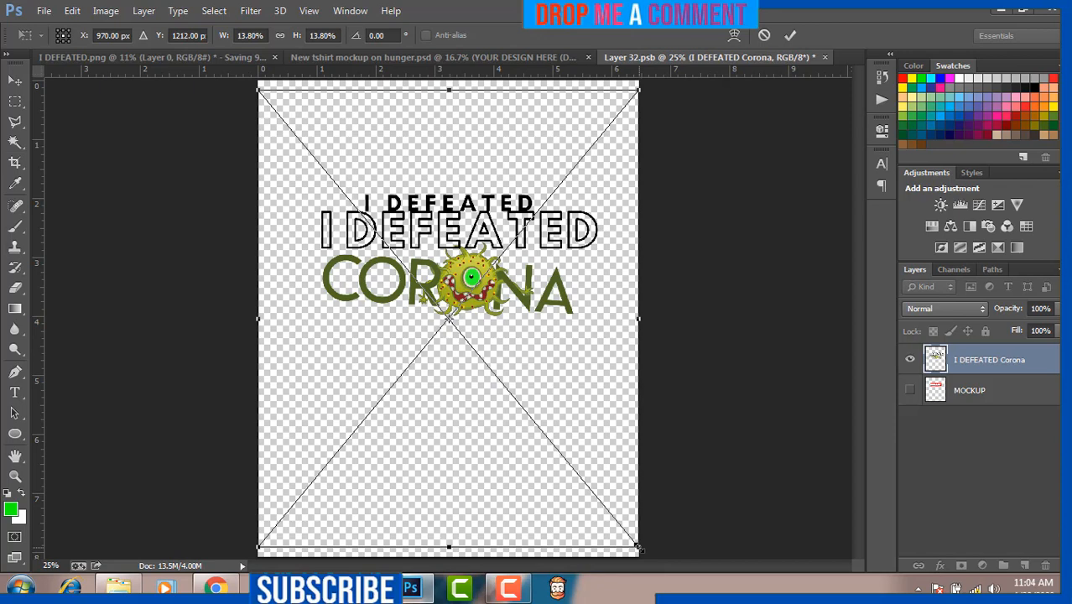
drag(639, 549, 592, 513)
key(Return)
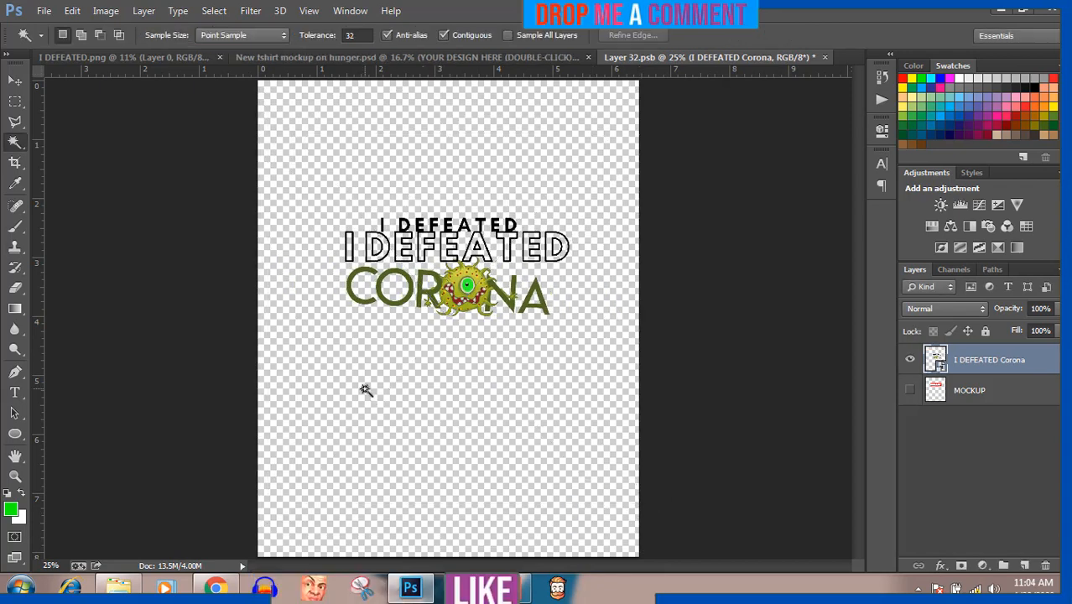
Save Layer 32.psb and return to the T-shirt mockup document to view the updated design.
click(43, 10)
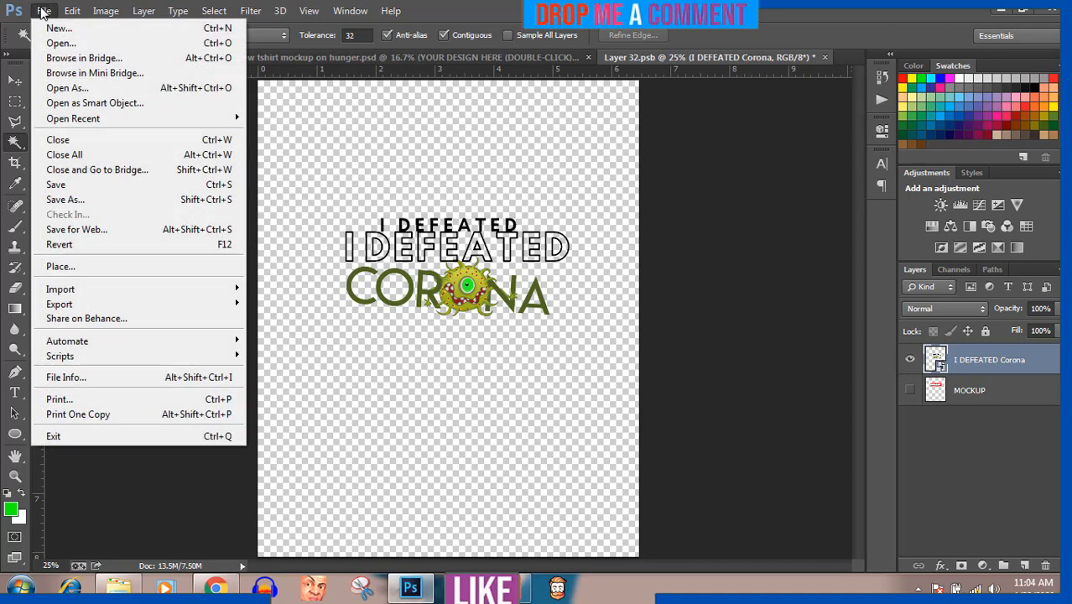
click(85, 184)
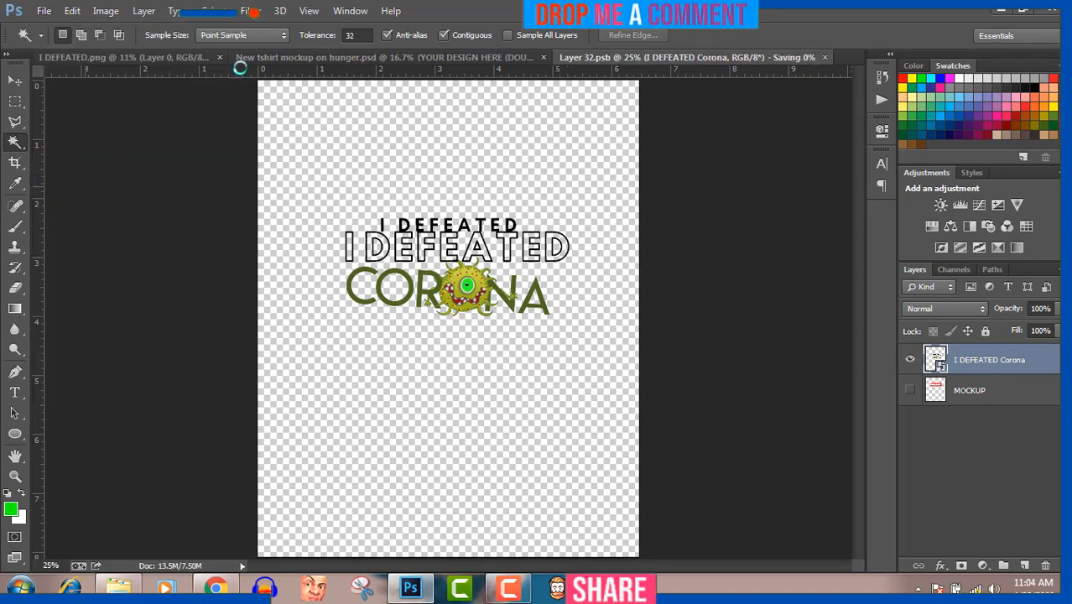
click(497, 57)
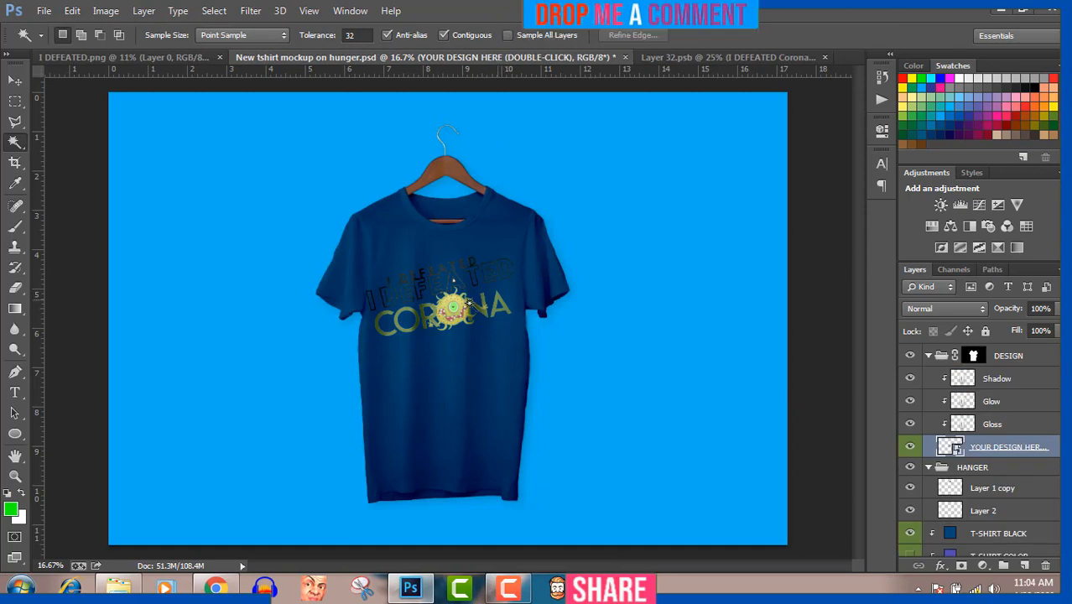
click(441, 289)
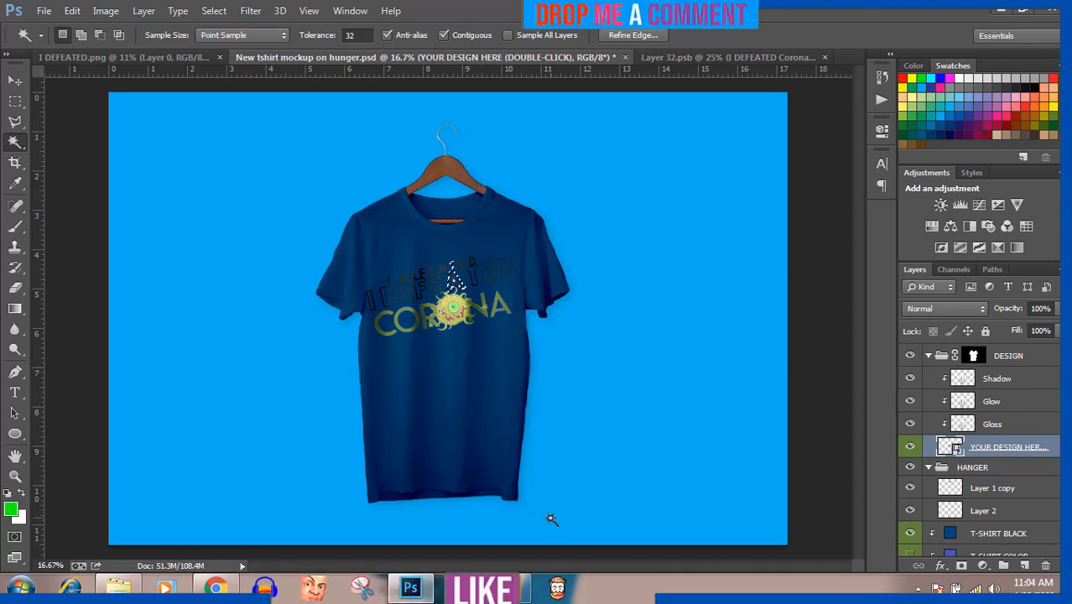
click(568, 596)
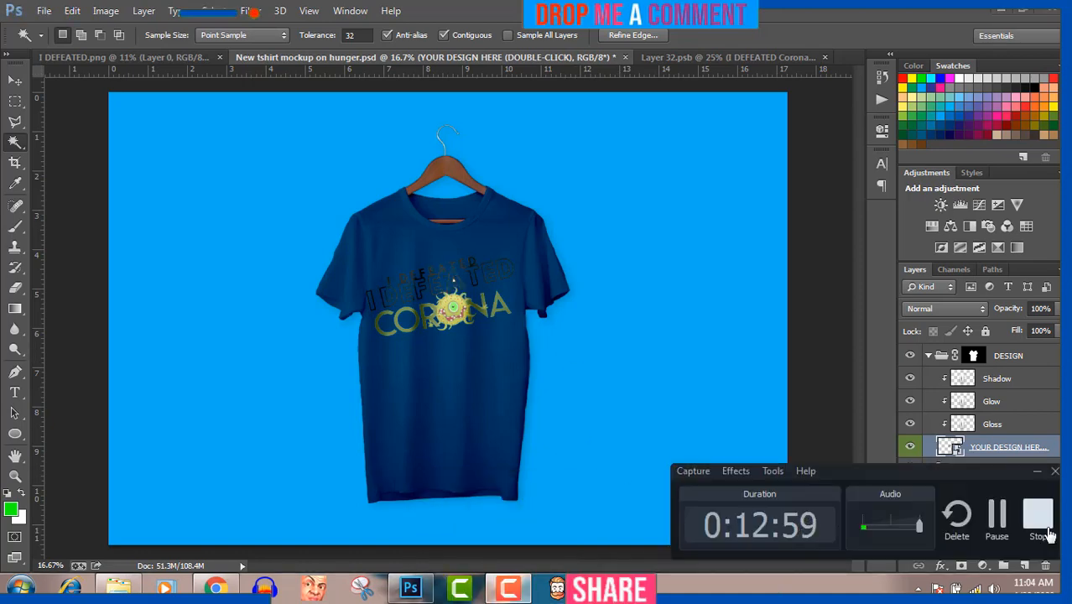